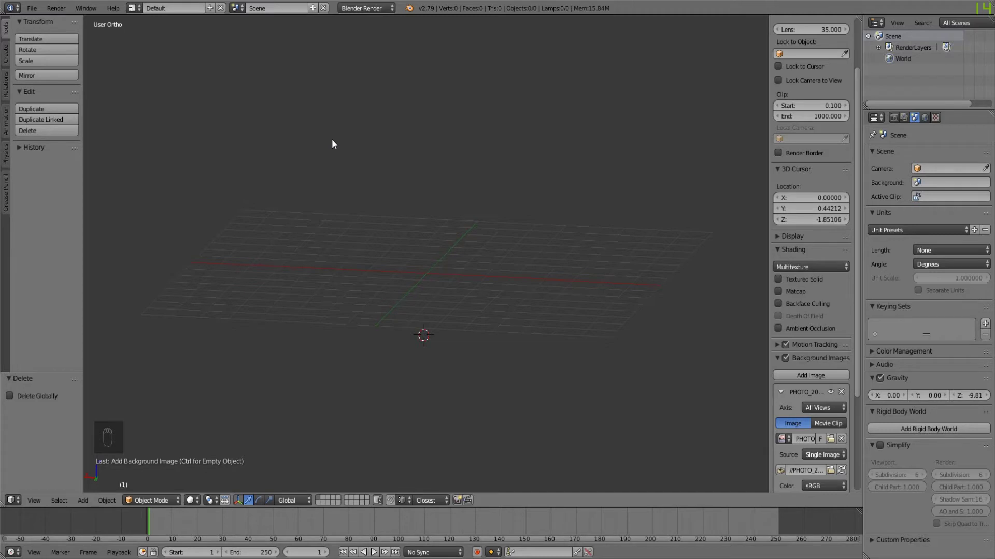
Step: Show the cartridge reference photo in the right orthographic view and reset the 3D cursor to the world origin
key("KP_3")
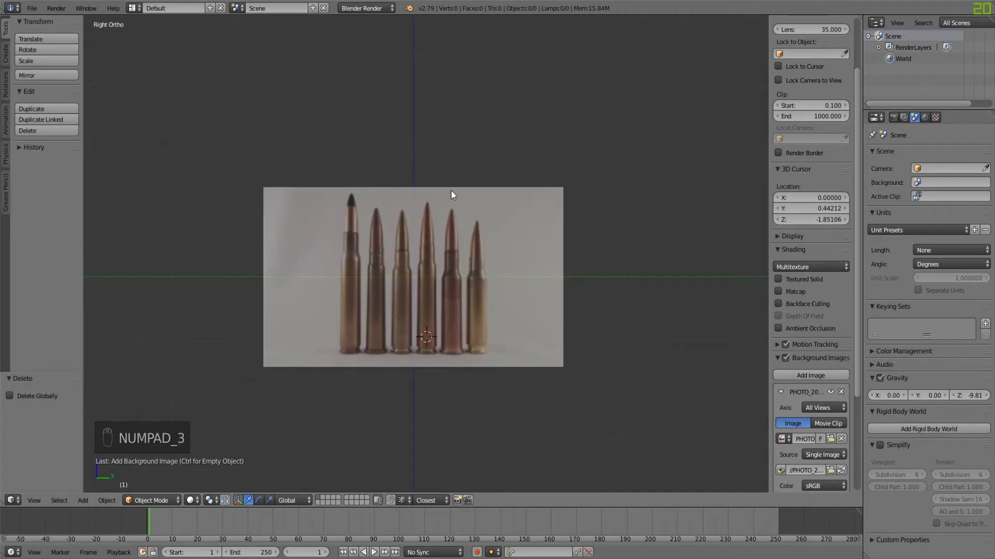
scroll(450, 190, "up", 4)
middle_click_drag(589, 195, 639, 142, "shift")
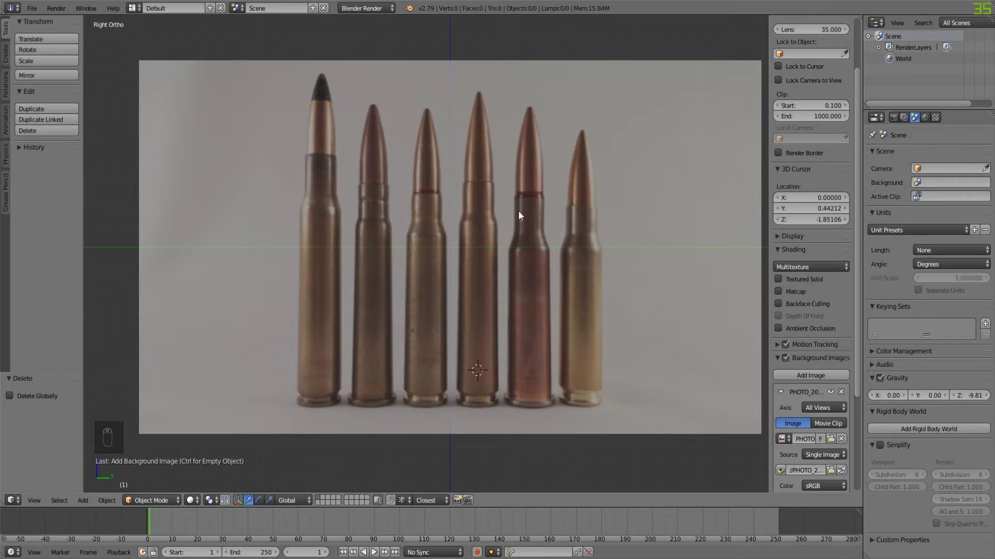
key("shift+c")
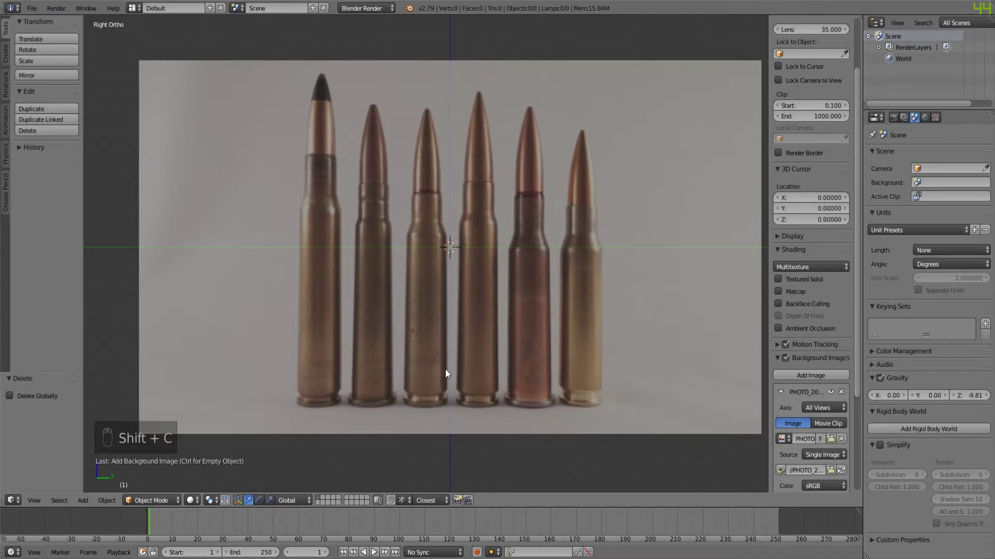
Step: Add a cylinder mesh with 32 vertices, radius 1 and depth 2 at the 3D cursor
scroll(453, 247, "up", 4)
scroll(558, 204, "down", 6)
key("shift+a")
mouse_move(496, 237)
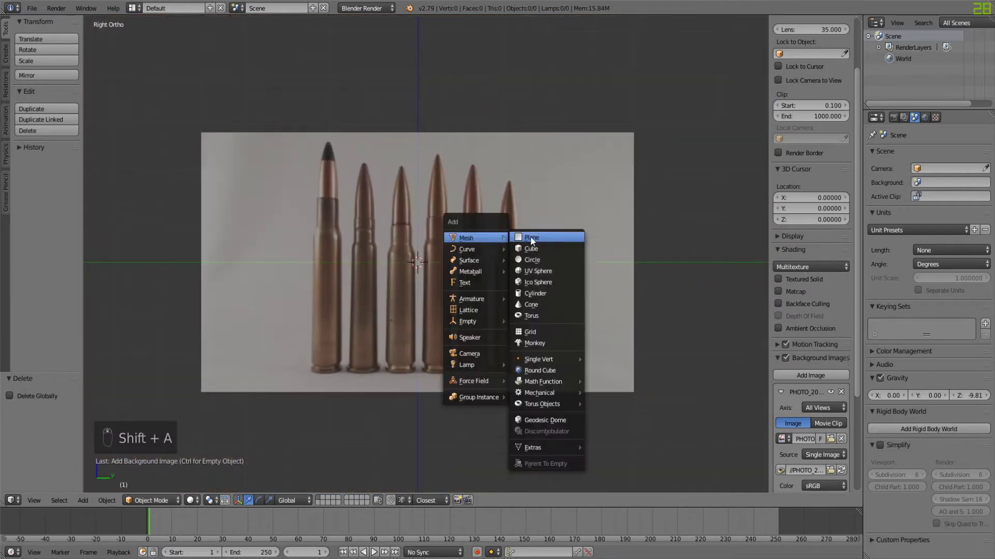
left_click(554, 294)
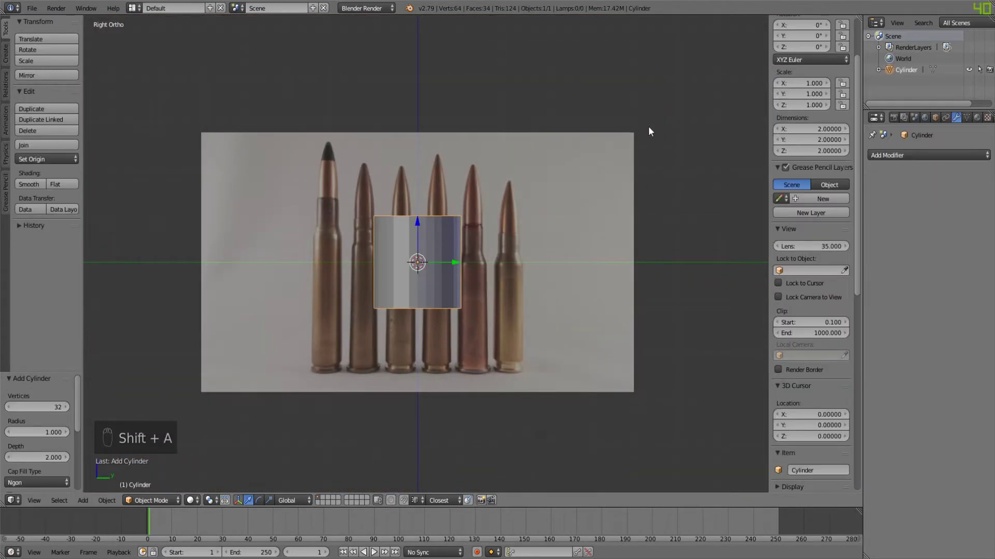
Step: Scale the cylinder down to about 0.6 wide and place it over the lower case of the fourth cartridge in the photo
key("s")
left_click(493, 216)
scroll(515, 272, "up", 4)
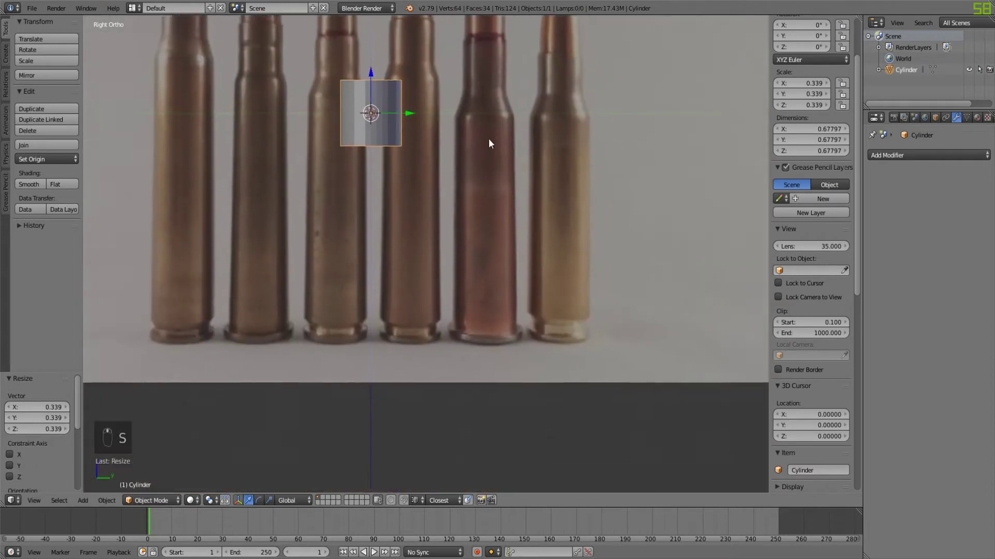
key("g")
left_click(539, 234)
key("s")
left_click(585, 201)
scroll(527, 228, "up", 4)
scroll(526, 231, "down", 6)
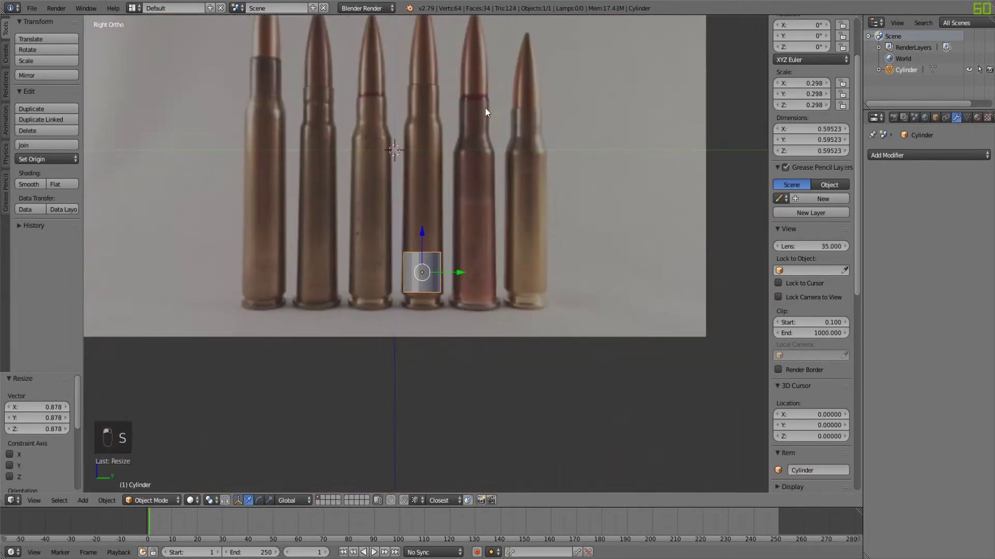
scroll(592, 281, "up", 7)
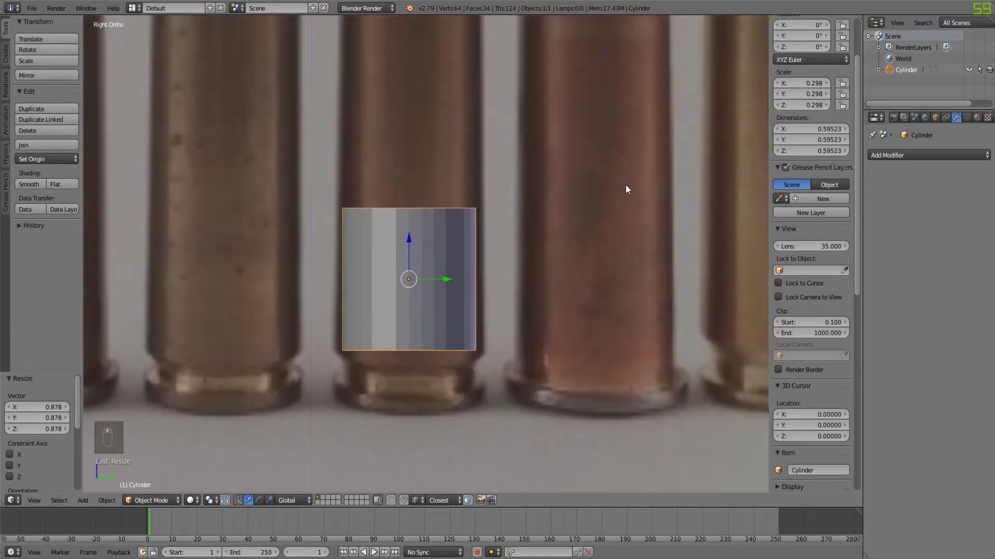
key("g")
left_click(624, 192)
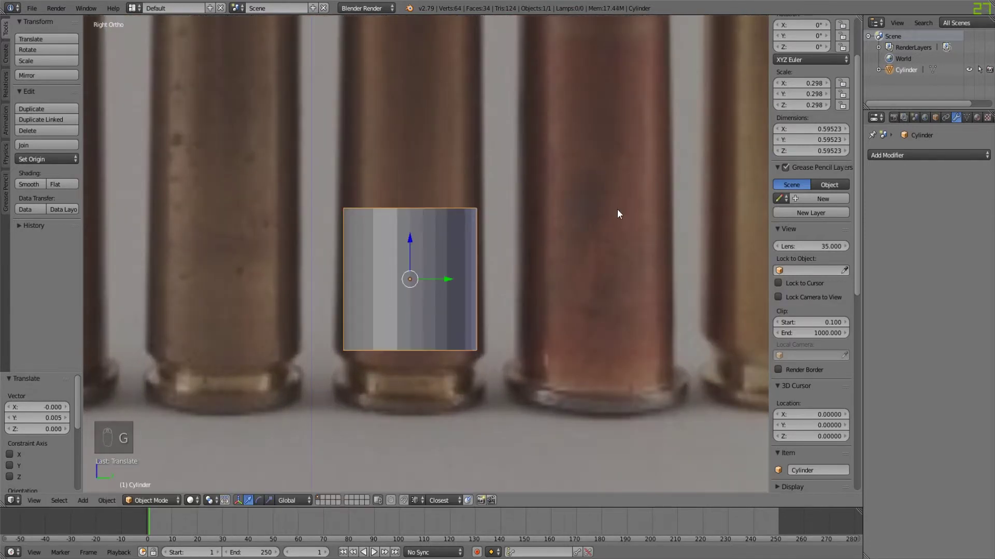
Step: Extrude the cylinder's bottom face down about 0.07 and scale it to about 0.87 to form the tapered shoulder above the extractor groove
key("Tab")
key("a")
right_click(383, 346, "alt")
key("z")
middle_click_drag(519, 253, 451, 295)
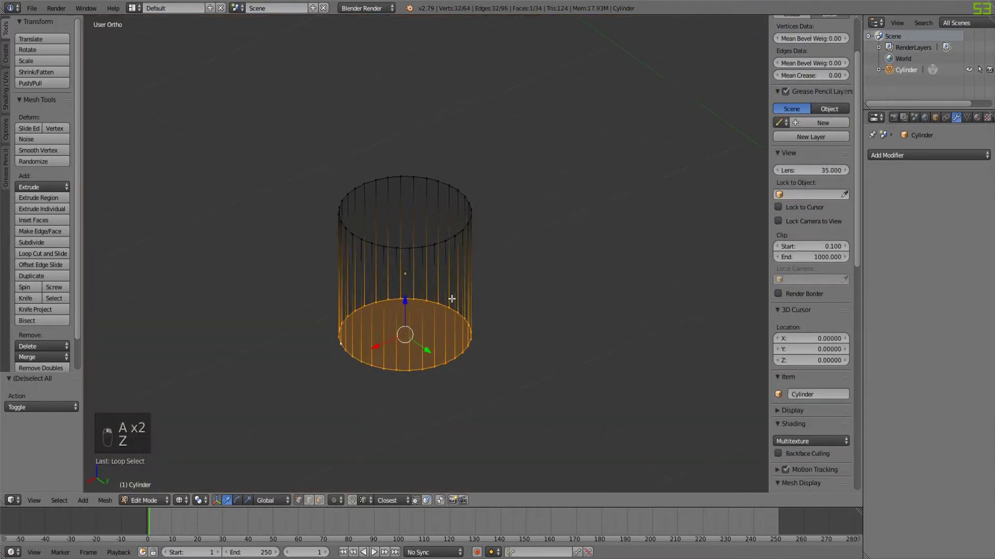
key("z")
key("KP_1")
key("KP_3")
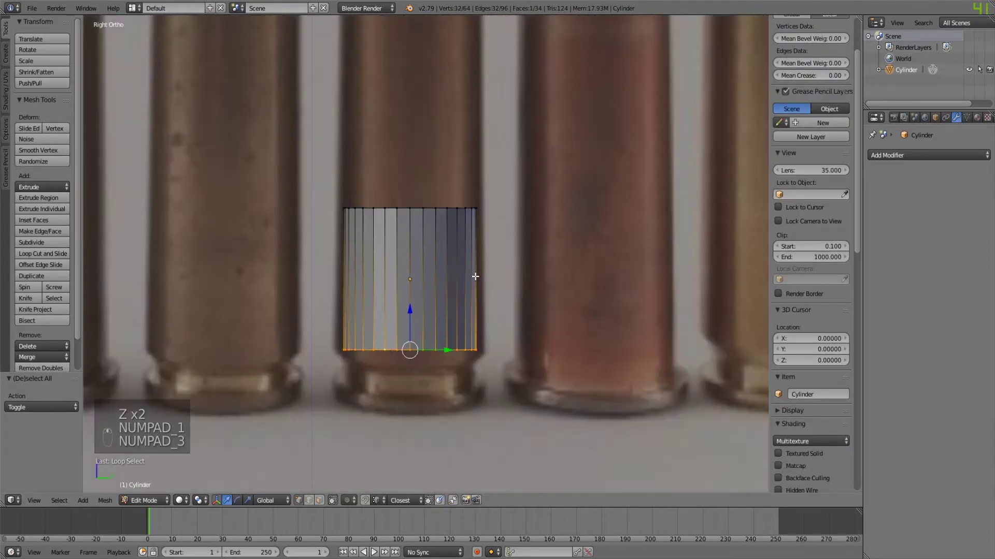
key("e")
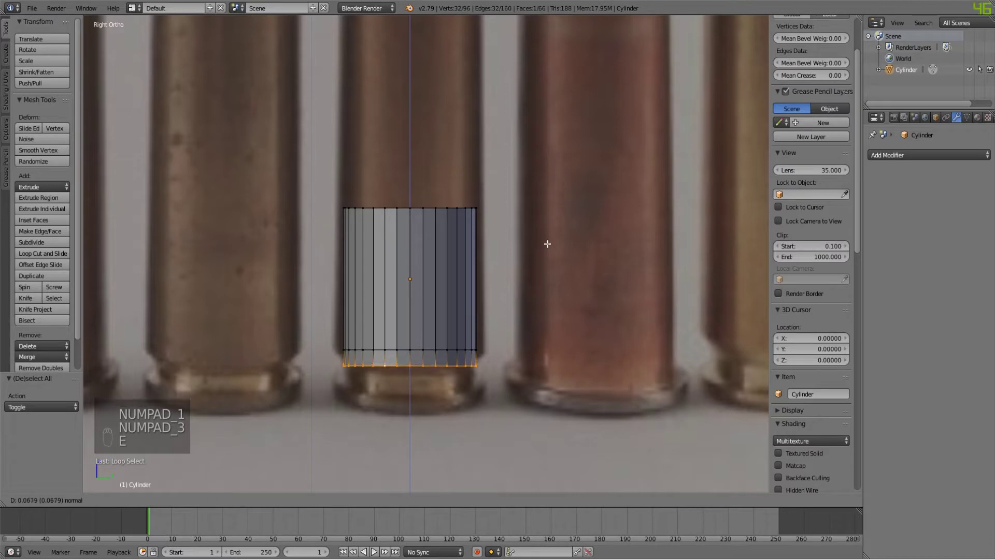
left_click(547, 240)
key("s")
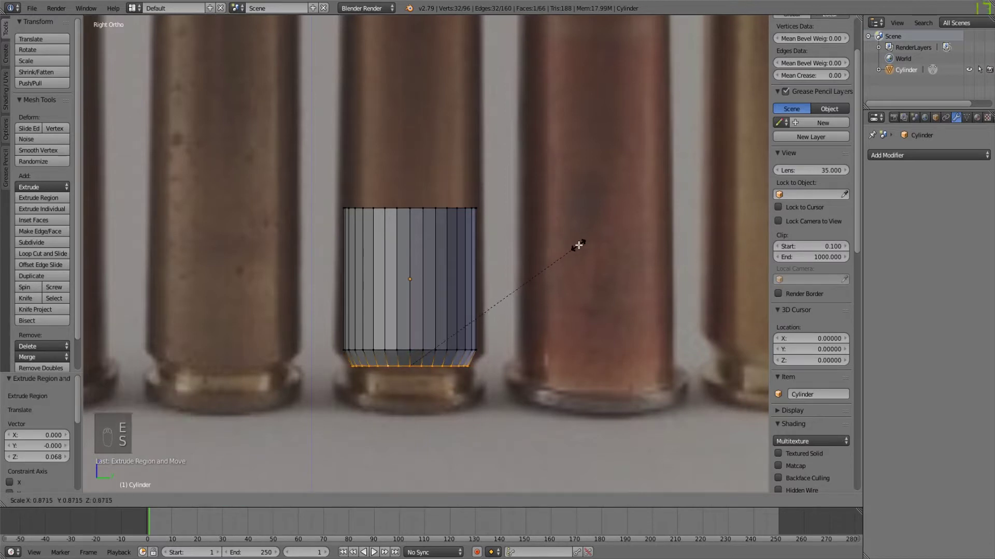
left_click(577, 245)
left_click_drag(413, 324, 410, 327)
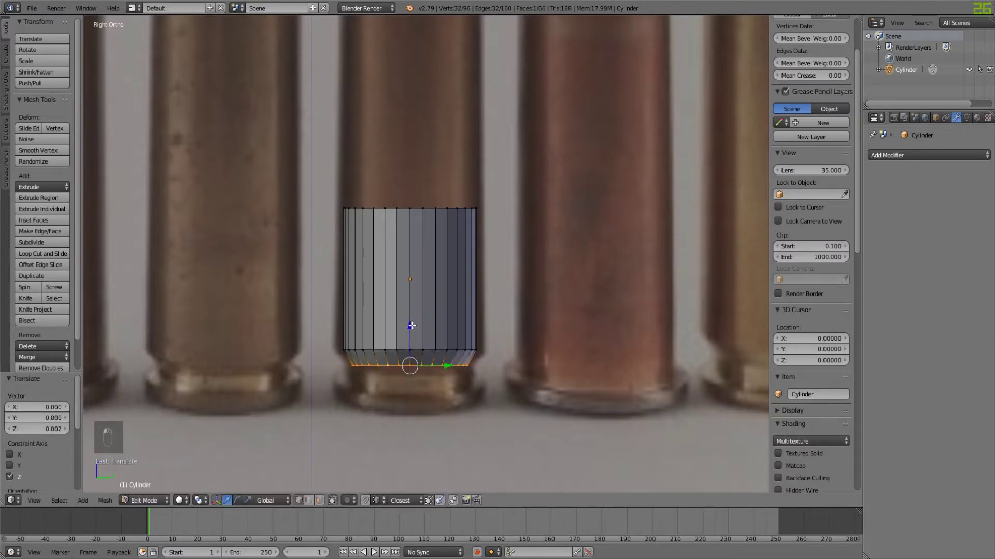
Step: Extrude the bottom face down 0.07 as the groove wall, and a further 0.021 flared outward by a scale of 1.105
key("e")
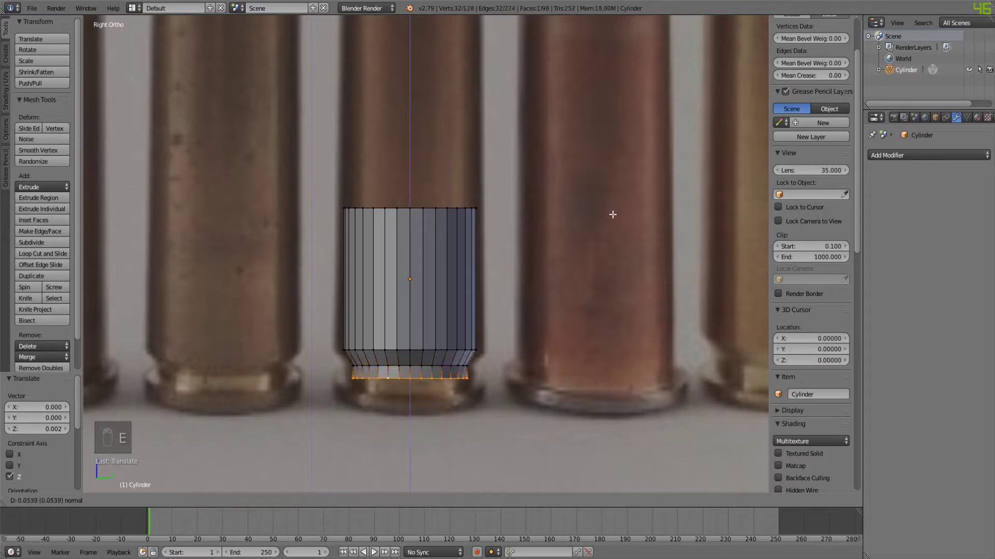
left_click(612, 218)
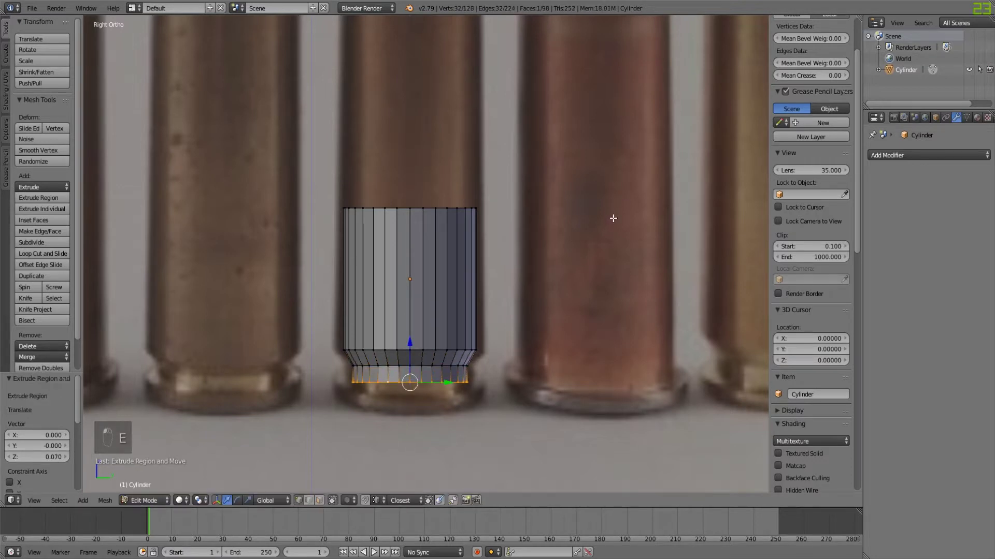
key("e")
left_click(614, 223)
key("s")
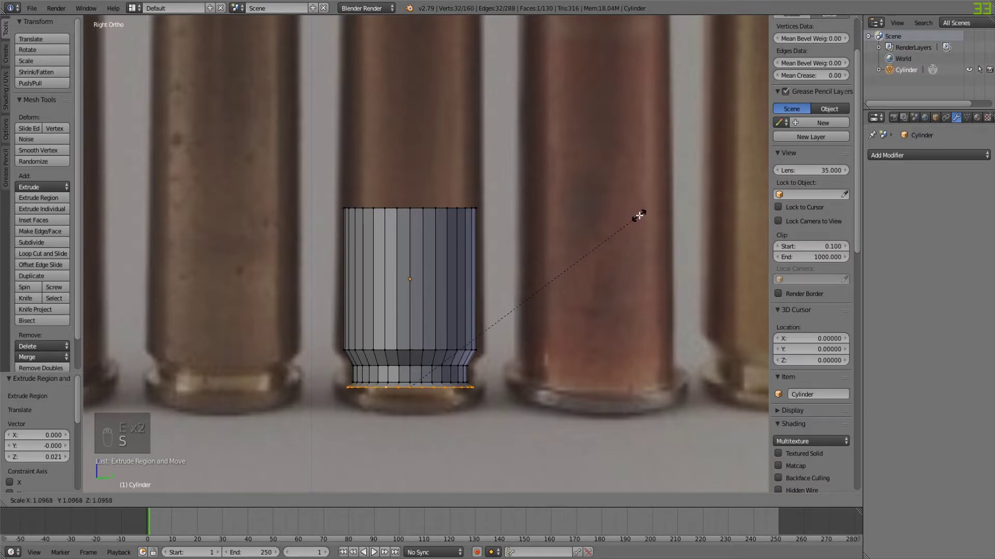
left_click(641, 214)
Step: Enlarge the flared bottom edge loop slightly with a scale of 1.012 to fit the rim's width
scroll(440, 315, "up", 5)
middle_click_drag(336, 304, 494, 48, "shift")
scroll(455, 233, "up", 3)
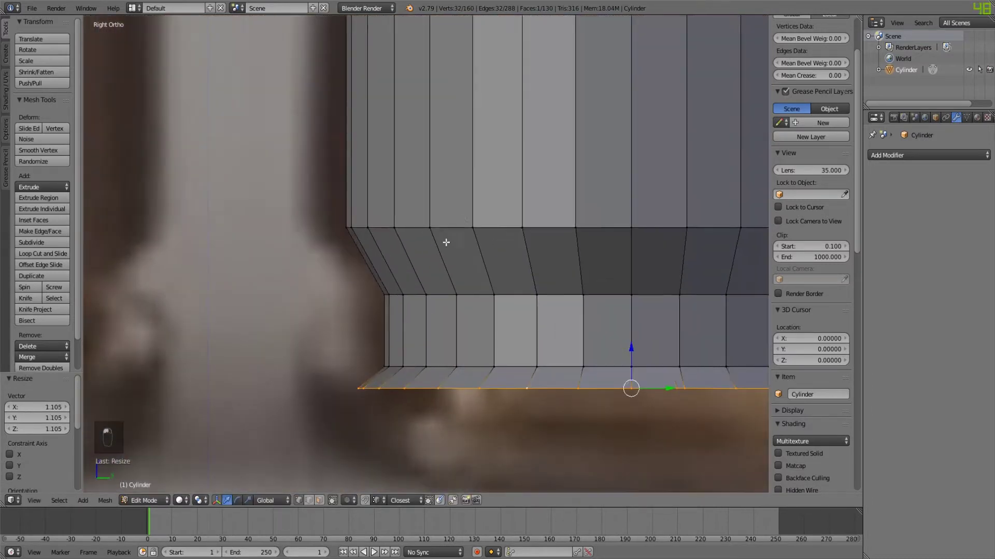
scroll(455, 234, "up", 1)
key("s")
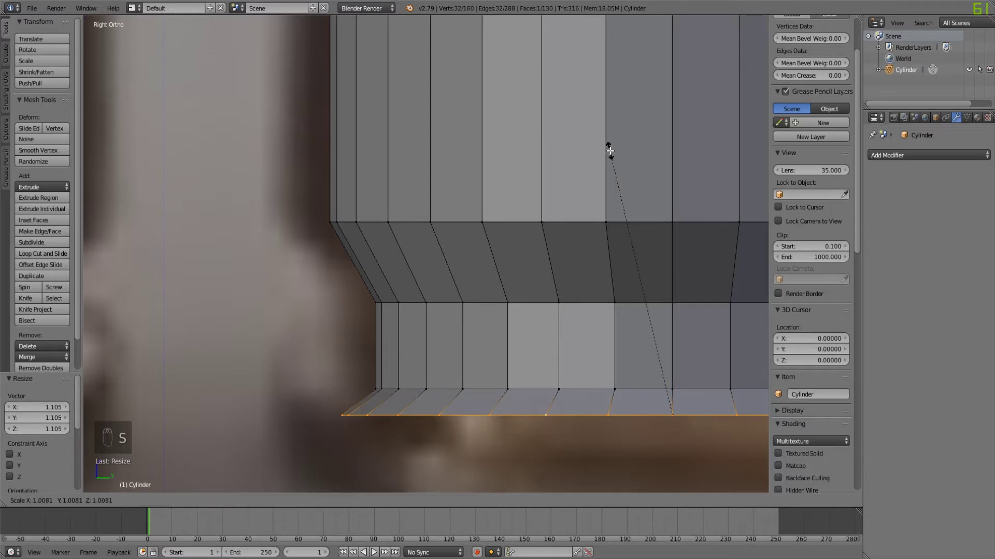
left_click(619, 147)
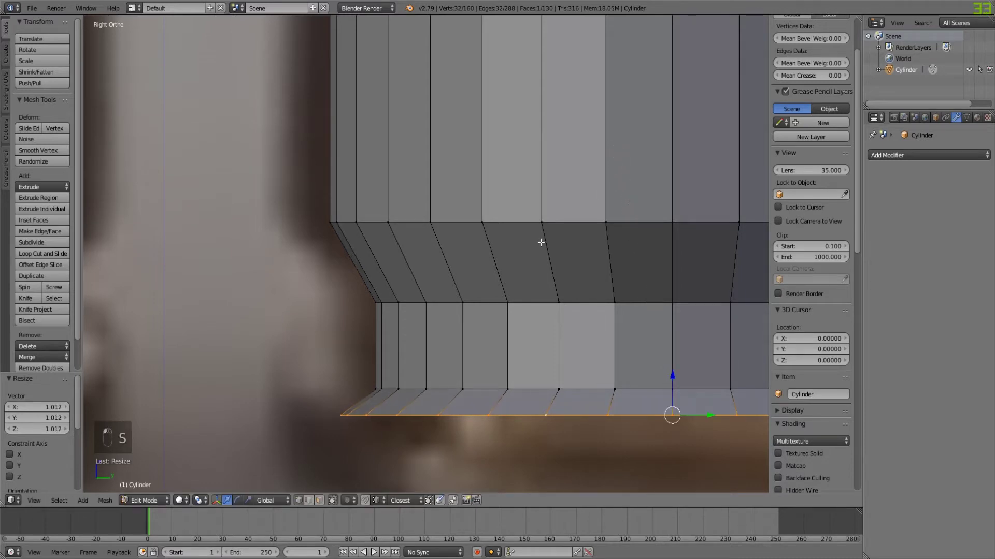
Step: Extrude the bottom face down into the rim band, and once more with a scale of 0.911 to chamfer the rim's lower edge
scroll(380, 347, "down", 6)
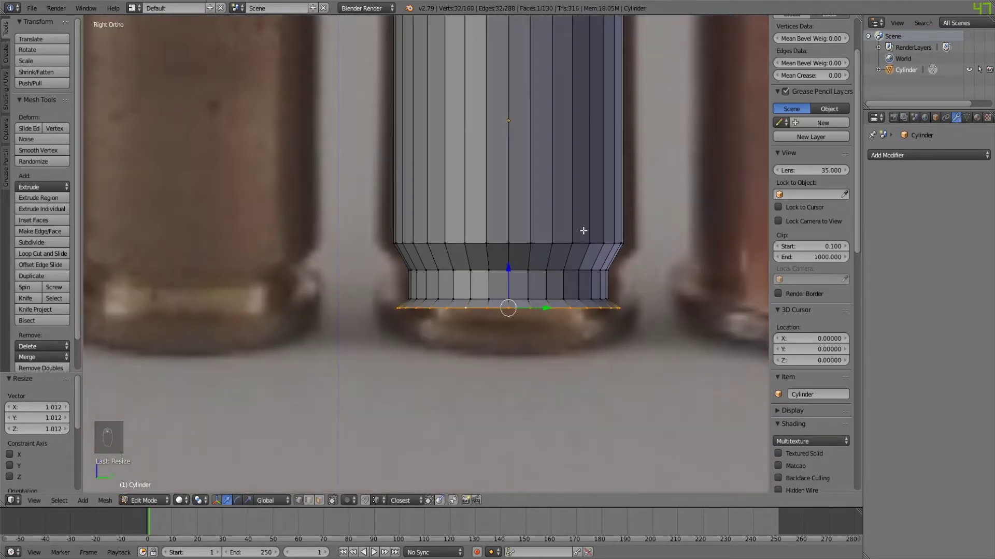
middle_click_drag(584, 230, 531, 262, "shift")
key("e")
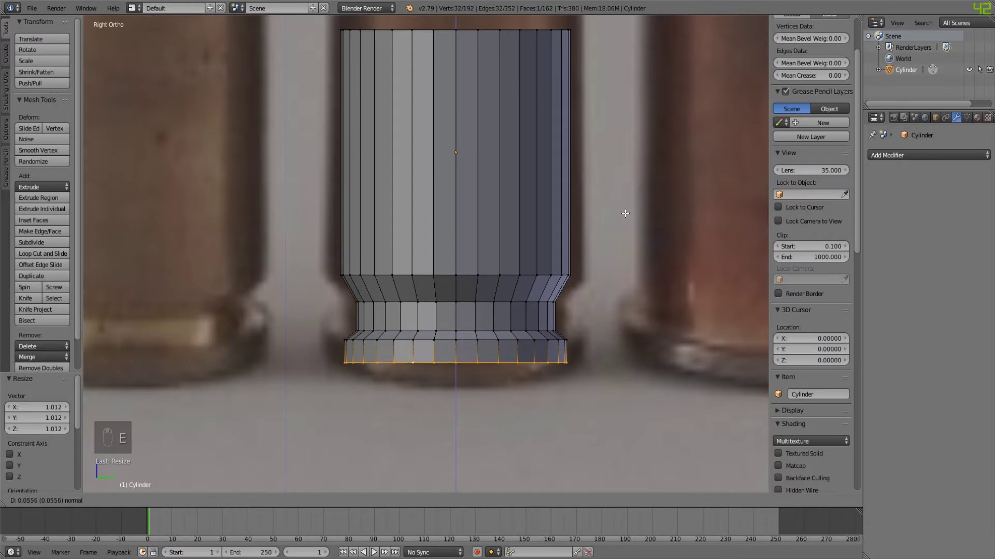
left_click(629, 214)
key("e")
left_click(683, 196)
key("s")
left_click(695, 199)
Step: Inset the cartridge's base face and extrude the inner face inward to create a shallow circular recess
middle_click_drag(692, 200, 540, 195)
scroll(533, 170, "up", 3)
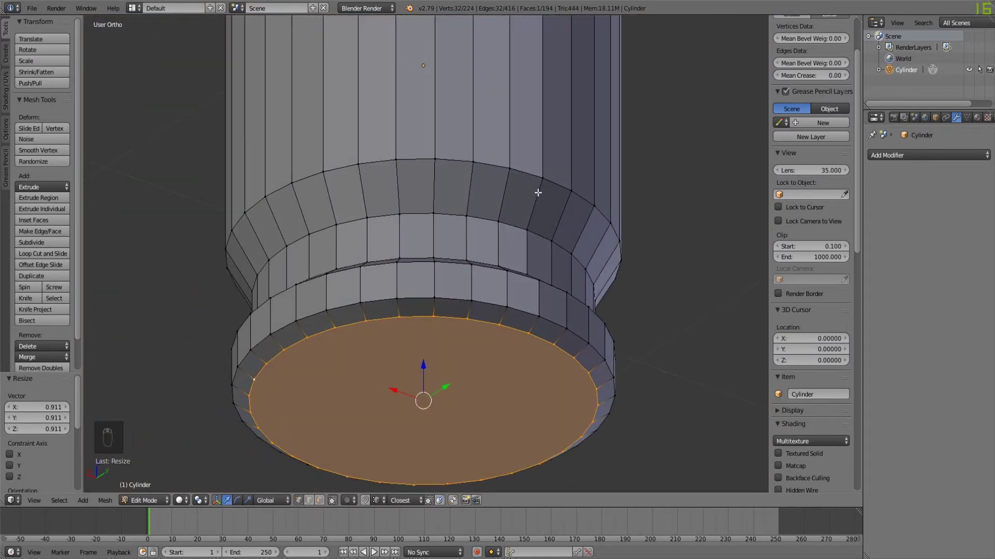
key("i")
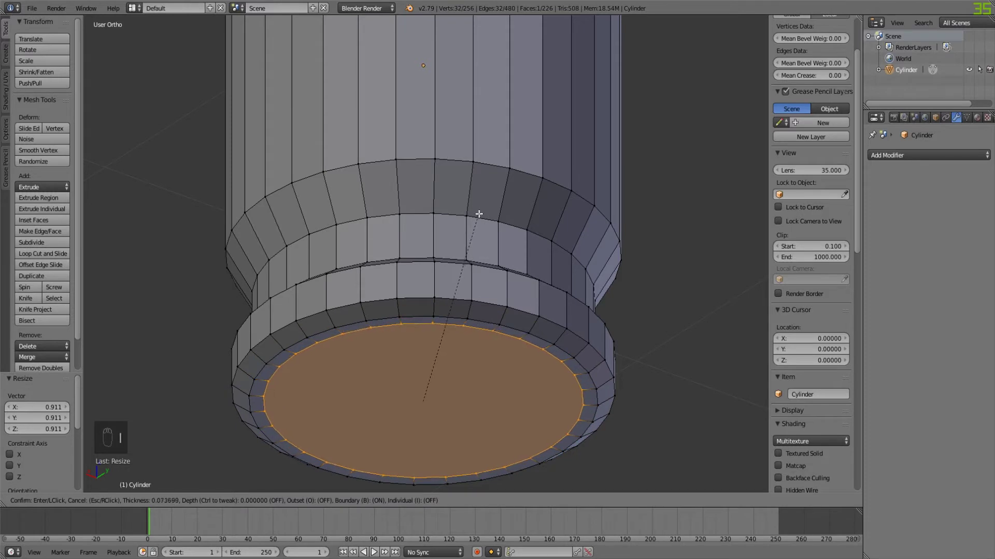
left_click(463, 240)
key("e")
left_click(500, 247)
Step: Inset the recessed face by 0.0898 and extrude it outward 0.031 to form the primer disc
key("i")
left_click(556, 243)
key("e")
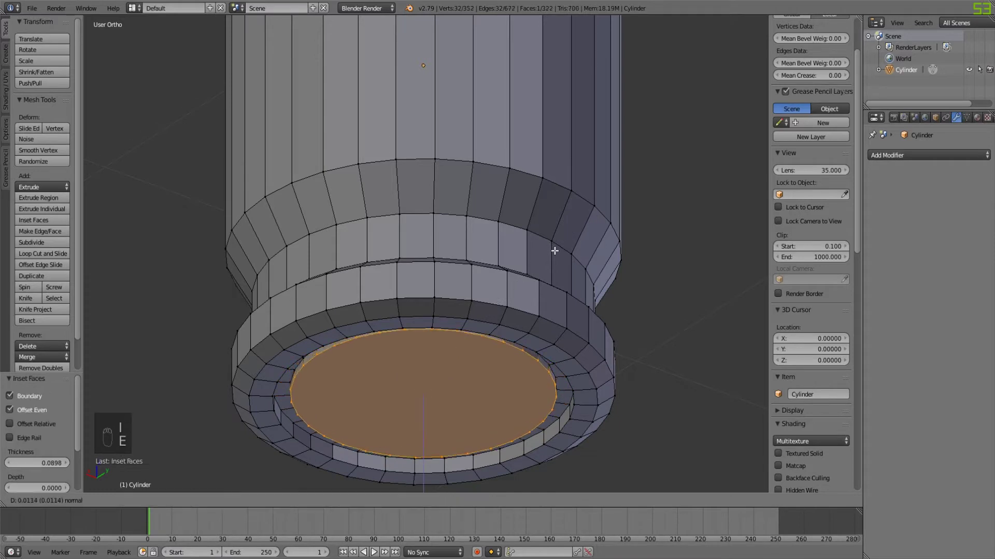
left_click(552, 269)
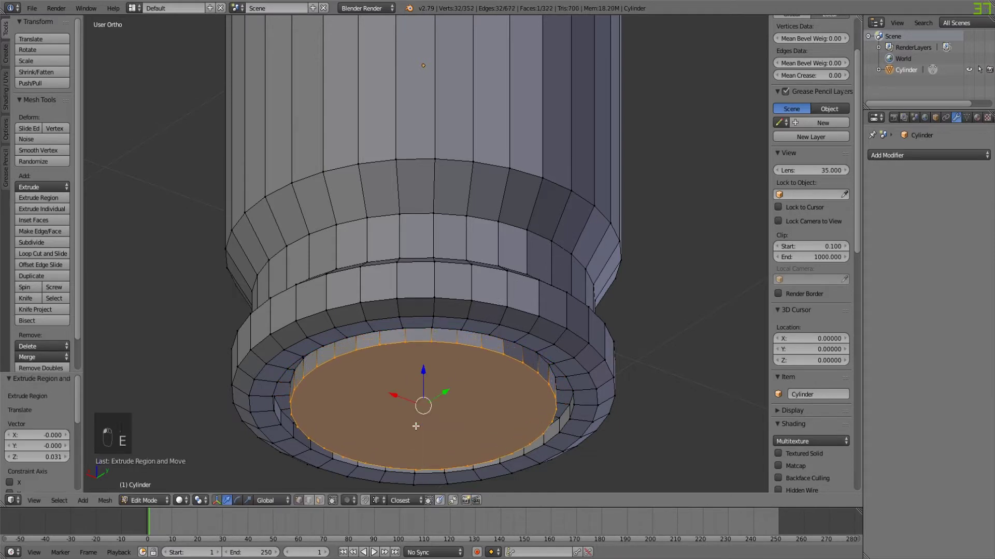
Step: Set the snap element to Vertex and move the primer disc face 0.008 along Z to sit level with the base
left_click(375, 500)
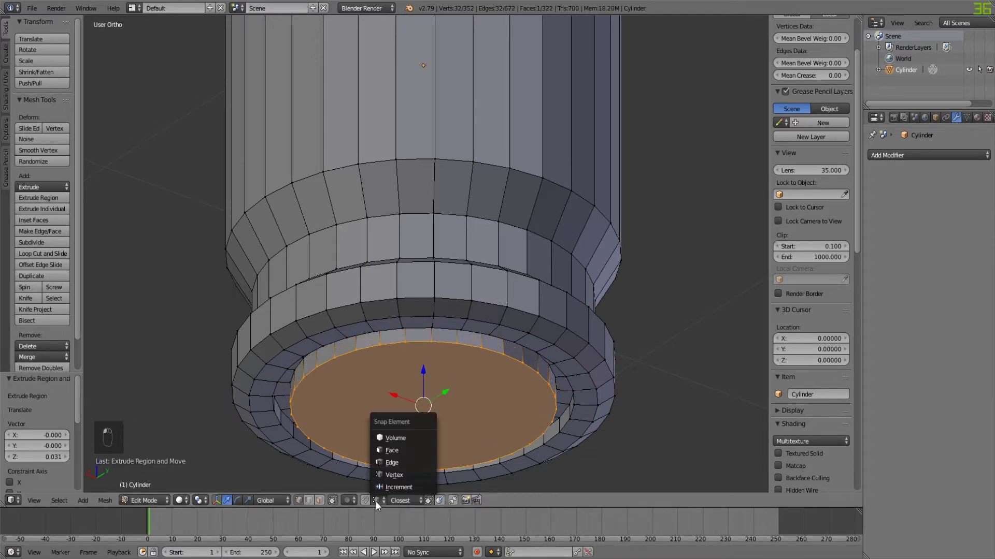
left_click(407, 475)
left_click_drag(423, 370, 375, 335)
Step: Inset the primer face by 0.5608 and merge the resulting inner vertices at their center
mouse_move(511, 346)
middle_mouse_down()
mouse_move(533, 350)
mouse_move(477, 347)
mouse_move(472, 315)
mouse_move(488, 311)
mouse_move(505, 331)
middle_mouse_up()
key("i")
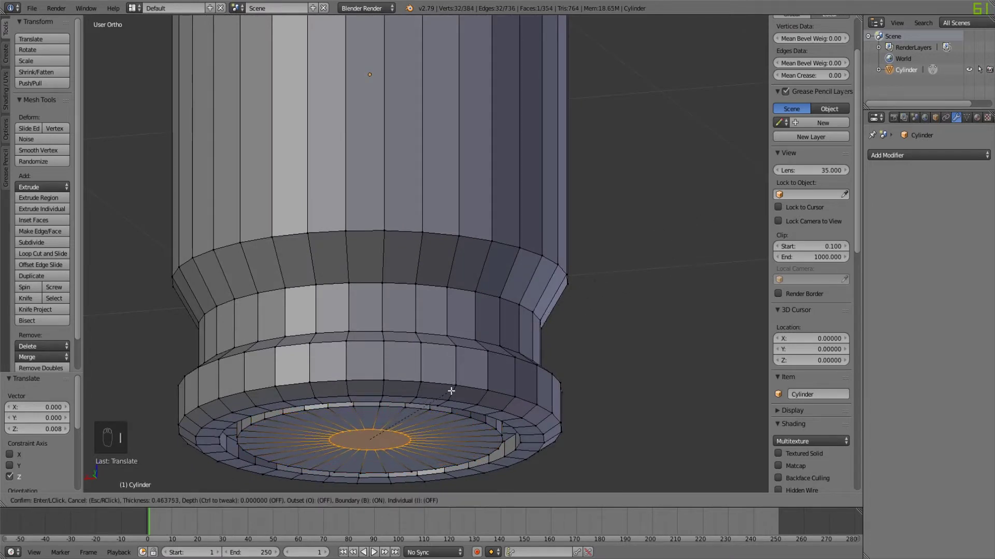
left_click(407, 409)
scroll(511, 254, "up", 5)
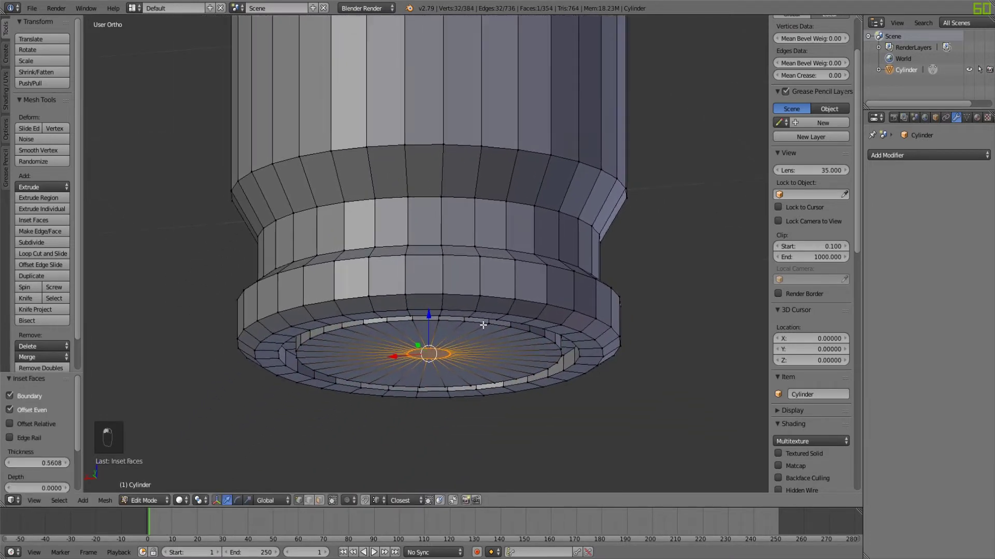
middle_click_drag(501, 337, 500, 274)
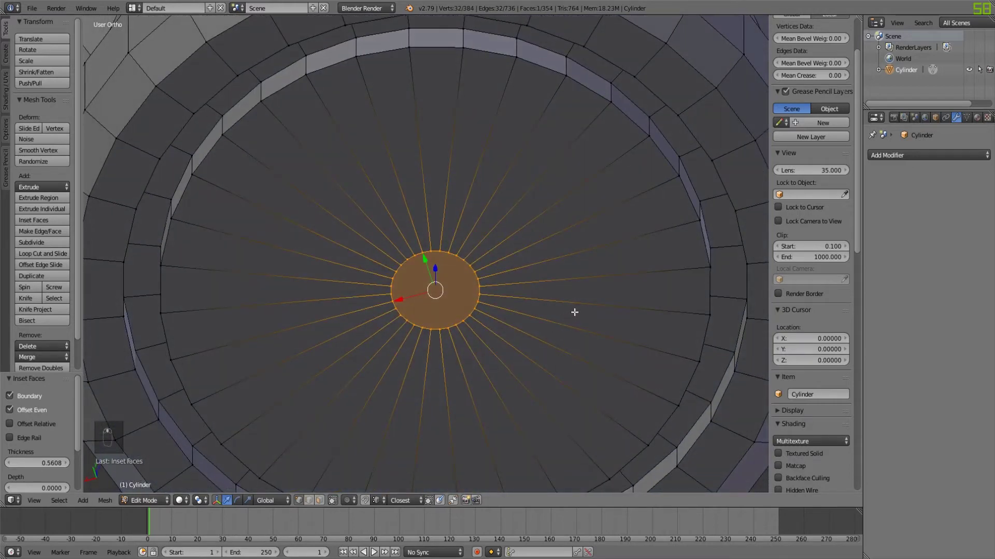
key("alt+m")
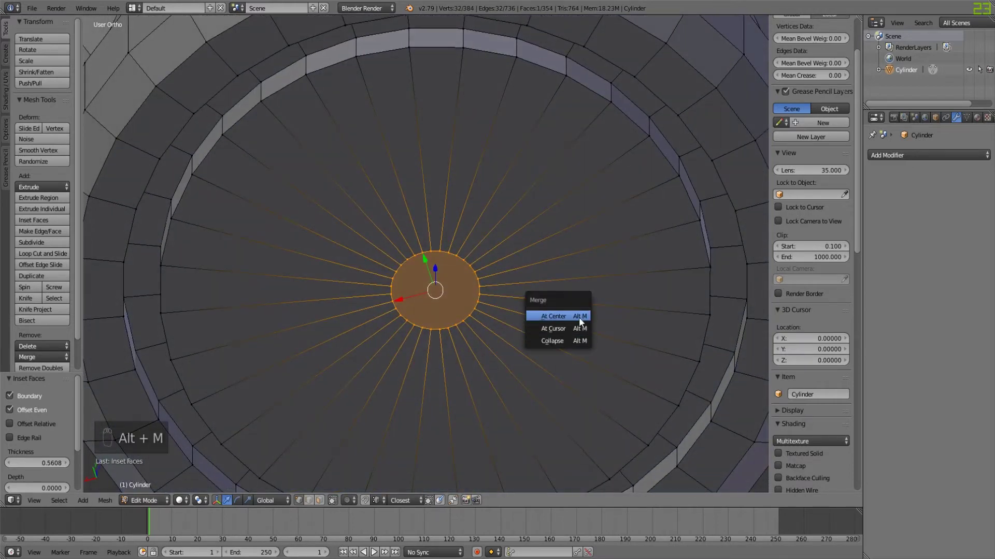
left_click(580, 317)
Step: Return the cartridge base to Object Mode and frame it against the full reference photo in the right orthographic view
key("Tab")
key("Tab")
key("Tab")
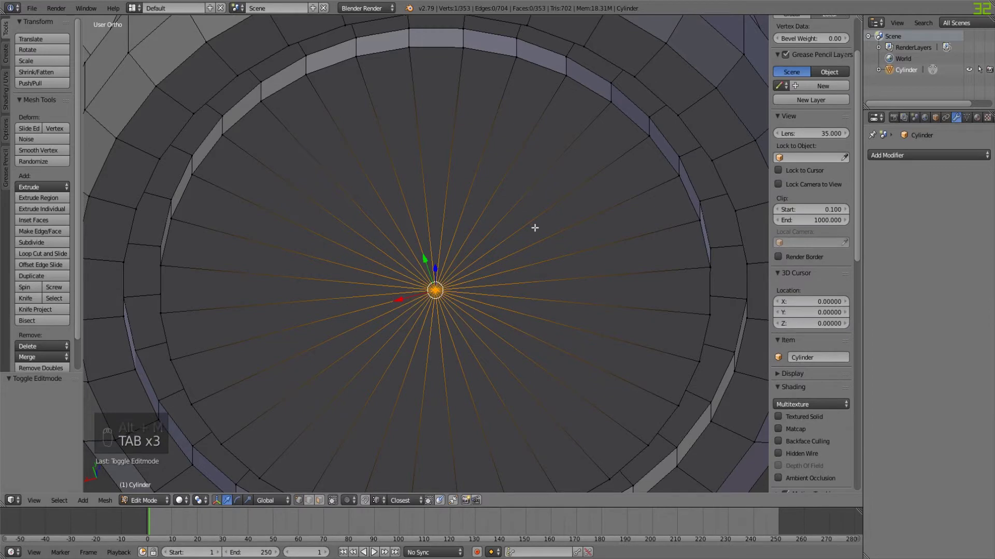
key("a")
key("a")
key("a")
key("a")
scroll(534, 226, "down", 6)
middle_click_drag(516, 243, 468, 316)
key("Tab")
scroll(575, 270, "down", 5)
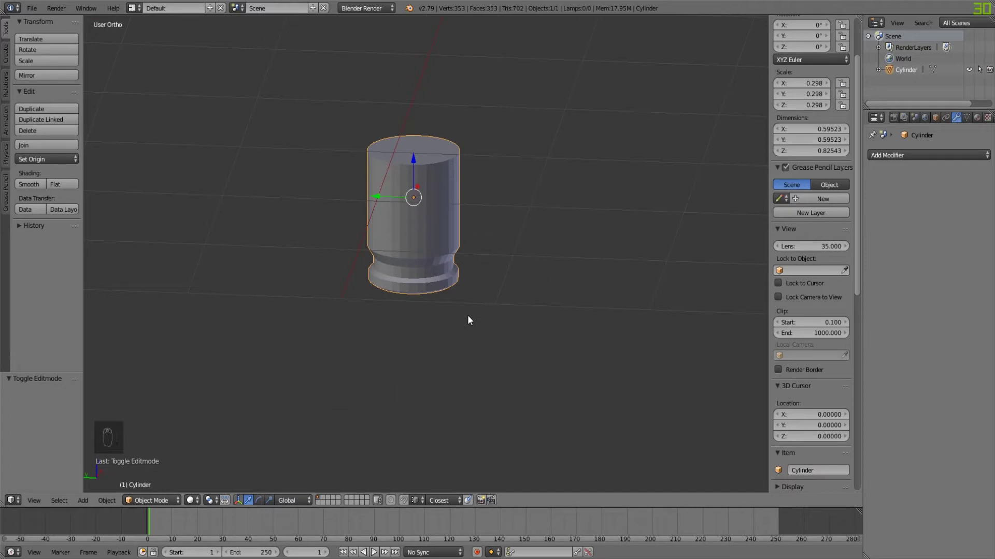
key("KP_3")
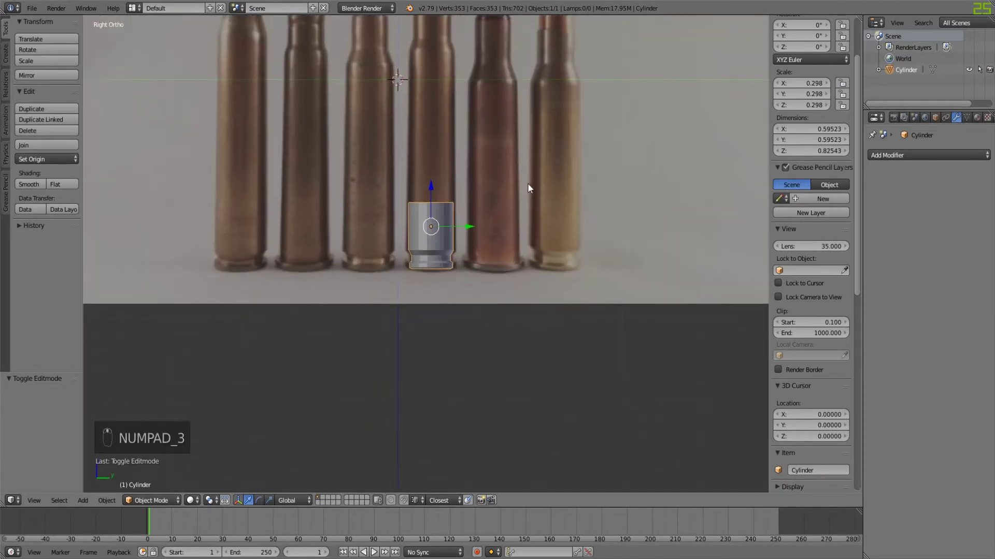
middle_click_drag(529, 180, 526, 368, "shift")
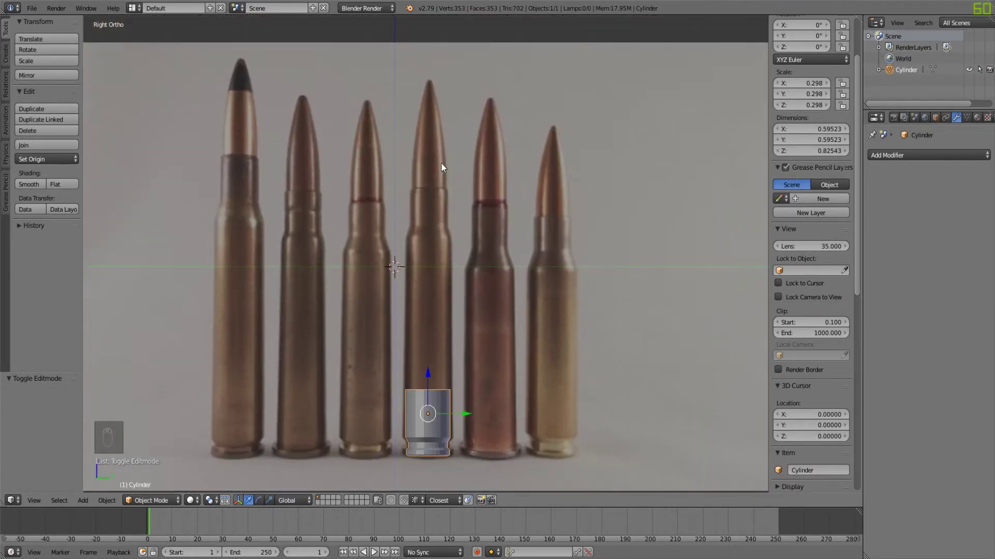
Step: Select the case's top edge loop in Edit Mode and raise it along Z to the start of the shoulder in the reference photo
scroll(485, 284, "up", 4)
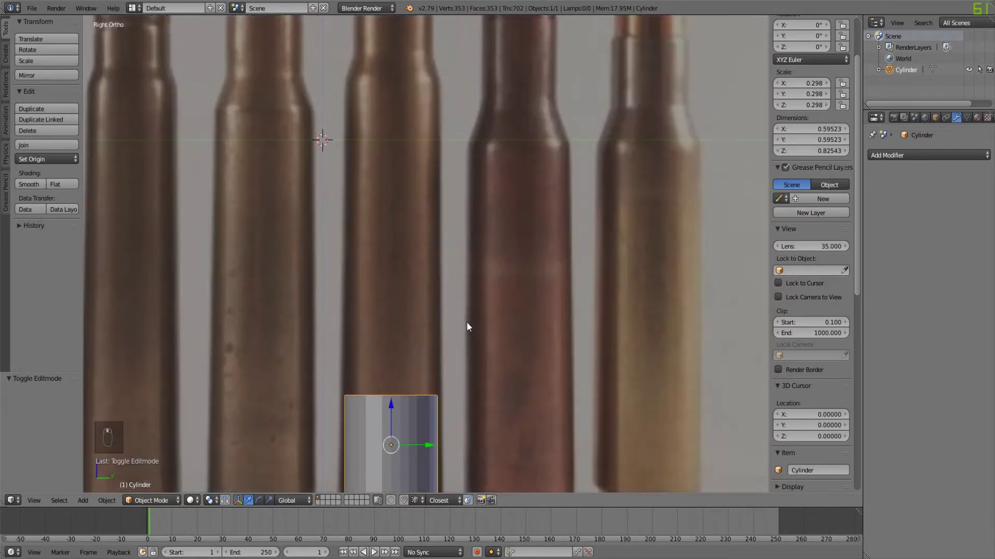
key("Tab")
right_click(385, 392, "alt")
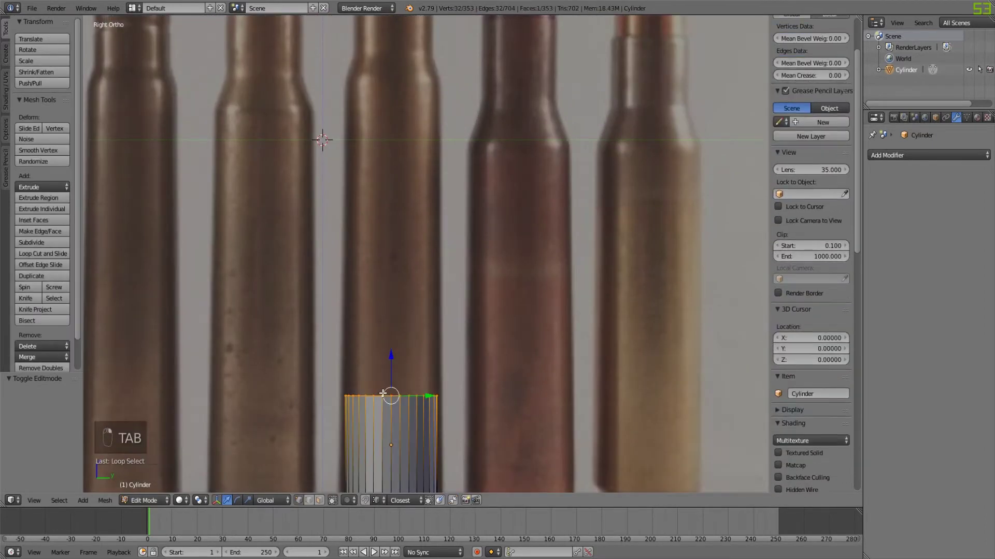
scroll(391, 383, "down", 5)
middle_click_drag(421, 338, 418, 371, "shift")
left_click_drag(409, 302, 418, 181)
scroll(433, 178, "up", 7)
middle_click_drag(434, 152, 483, 312, "shift")
scroll(482, 310, "up", 2)
left_click_drag(402, 268, 402, 262)
Step: Extrude the top face 0.171 upward and scale it to 0.798 to form the tapered shoulder
key("e")
left_click(585, 172)
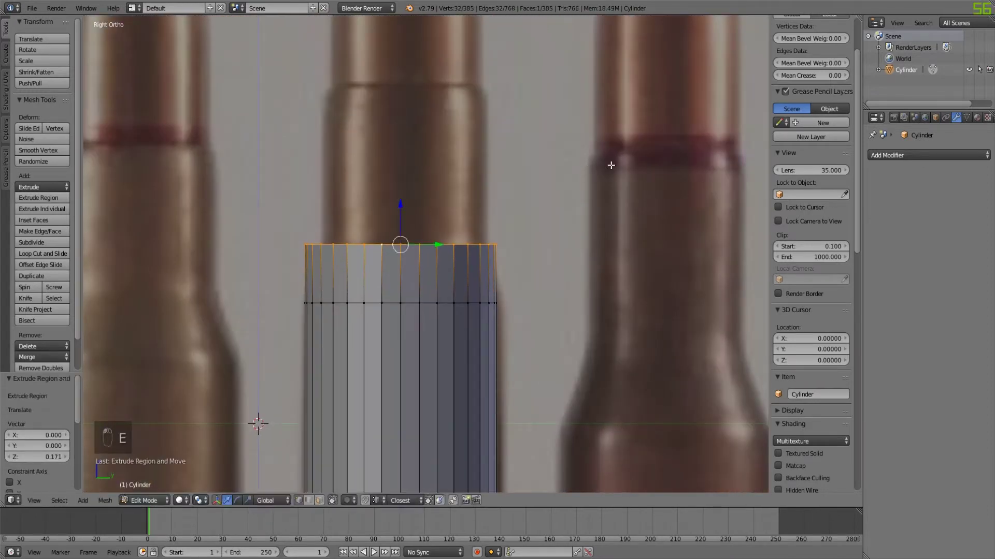
key("s")
left_click(570, 170)
Step: Extrude the neck upward about 0.42, add a short narrowed lip at the mouth, and move the lip -0.003 along Z
key("e")
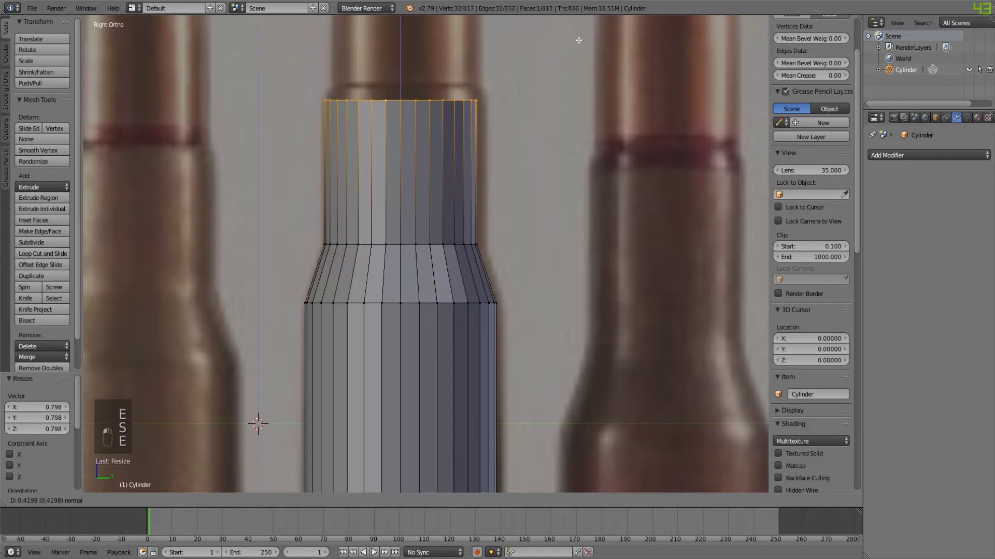
left_click(578, 37)
key("e")
left_click(581, 20)
key("s")
left_click(567, 22)
left_click_drag(404, 42, 402, 45)
Step: Inset the case mouth's top face by 0.0472
scroll(451, 67, "down", 6)
middle_click_drag(462, 79, 445, 178)
scroll(445, 179, "up", 4)
middle_click_drag(539, 130, 525, 241, "shift")
scroll(528, 211, "up", 1)
key("i")
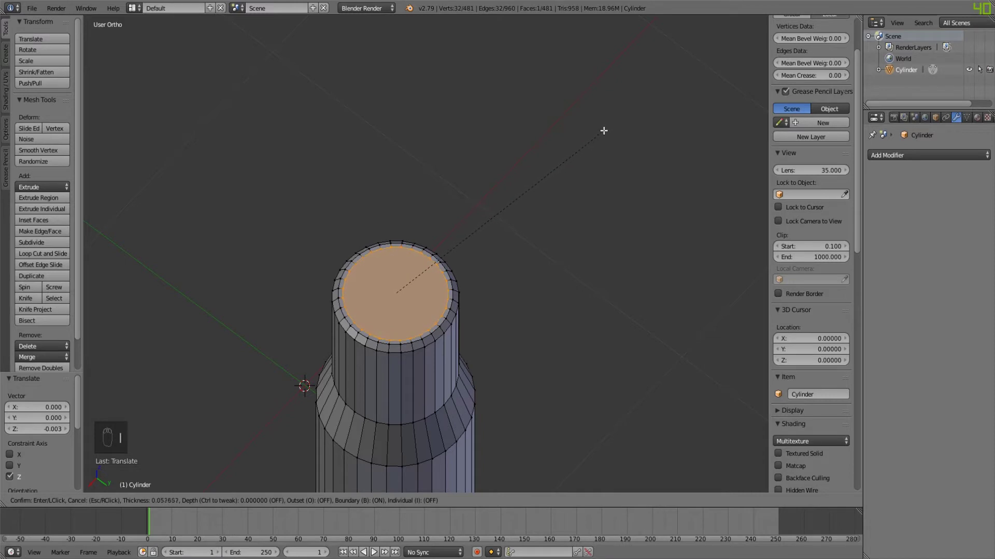
left_click(605, 128)
Step: Extrude the inset mouth face down into the neck and lower it further along Z to hollow out the case
scroll(594, 153, "up", 4)
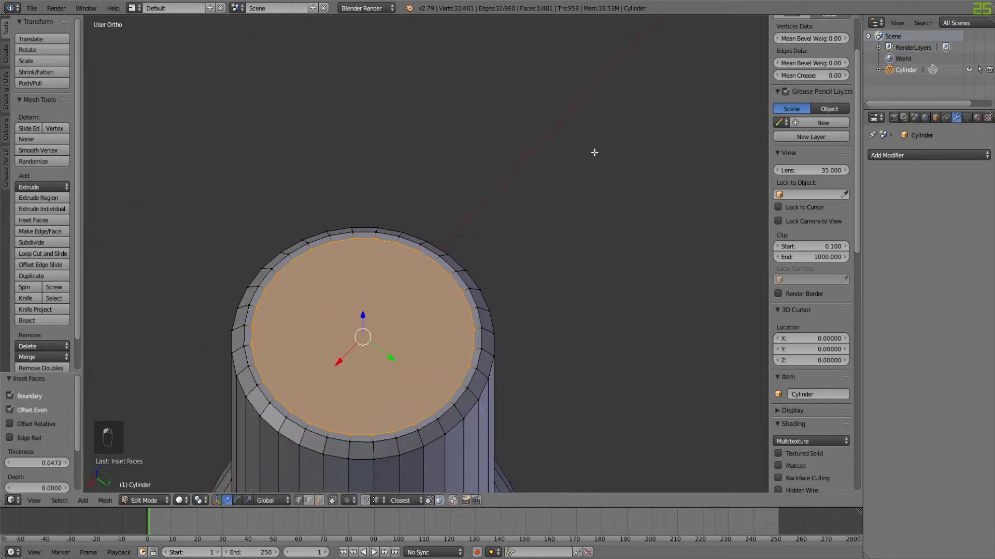
middle_click_drag(501, 274, 560, 103, "shift")
key("e")
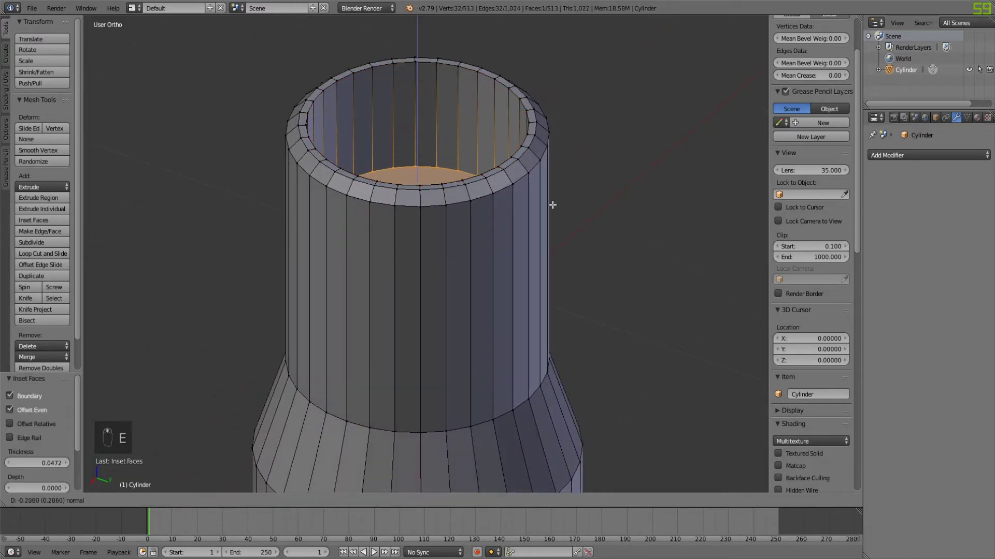
left_click(563, 249)
middle_click_drag(563, 247, 553, 228)
left_click_drag(415, 213, 415, 347)
left_click_drag(406, 384, 406, 384)
middle_click_drag(529, 313, 522, 343)
Step: Add a Subdivision Surface modifier with 2 view subdivisions to the case in Object Mode and shade it smooth
key("Tab")
scroll(523, 344, "down", 4)
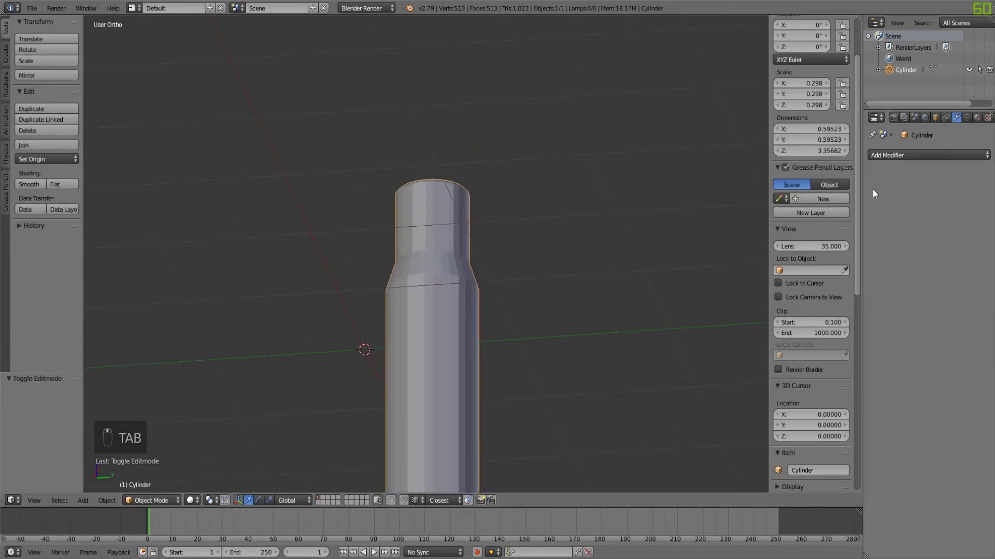
left_click(889, 155)
left_click(811, 340)
middle_click_drag(722, 274, 824, 225)
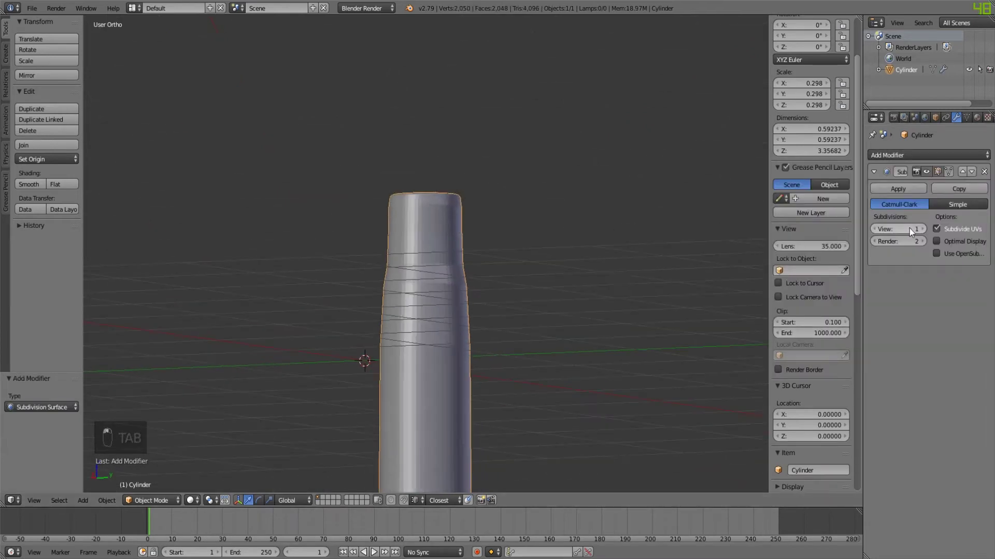
left_click(923, 228)
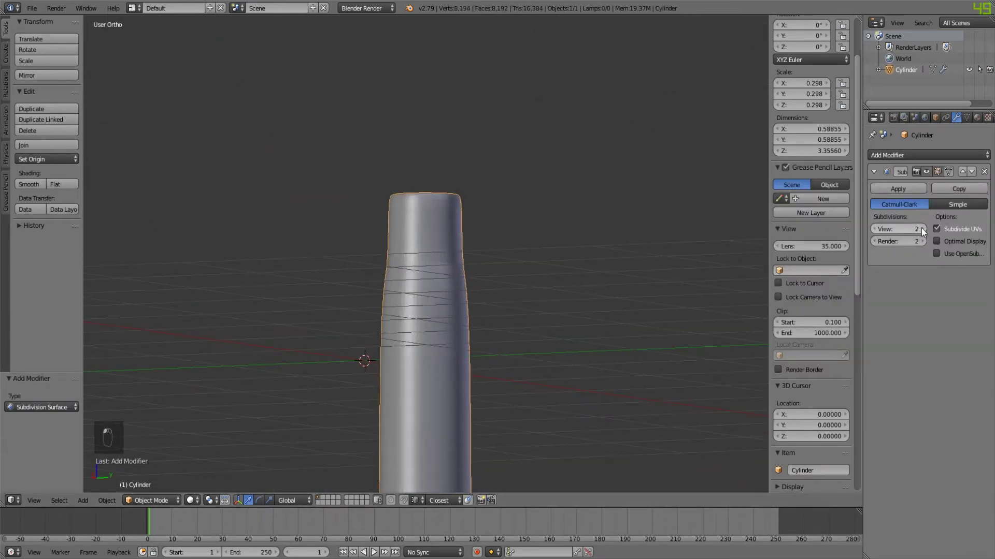
middle_click_drag(707, 216, 404, 166)
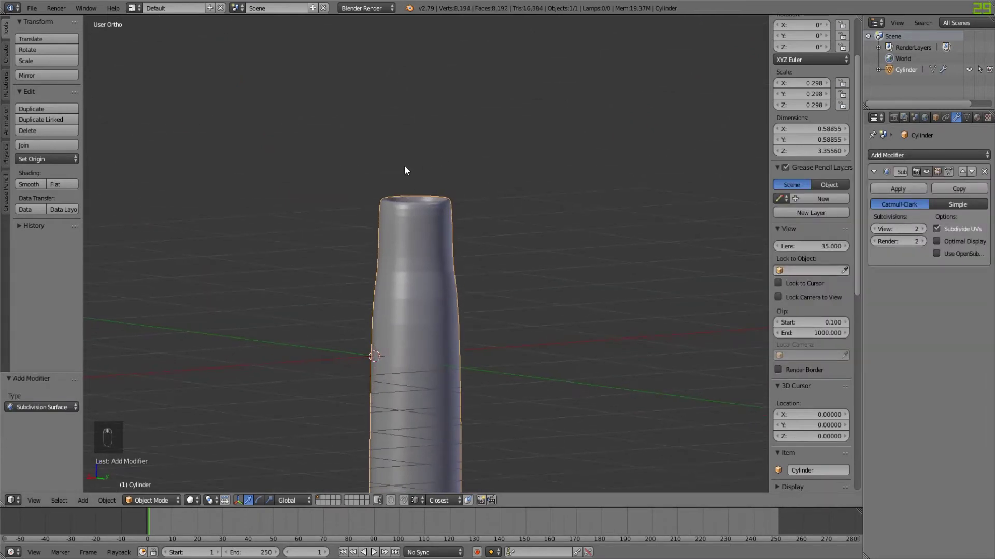
left_click(30, 186)
Step: Examine the smooth-shaded case from the mouth down to the base
scroll(464, 306, "down", 7)
middle_click_drag(397, 330, 524, 266, "shift")
key("t")
key("t")
key("t")
scroll(495, 301, "up", 5)
middle_click_drag(487, 348, 439, 200)
scroll(437, 182, "down", 7)
scroll(447, 187, "up", 6)
Step: Add two edge loops to the case's long body, one near its lower end and one close to the shoulder
key("Tab")
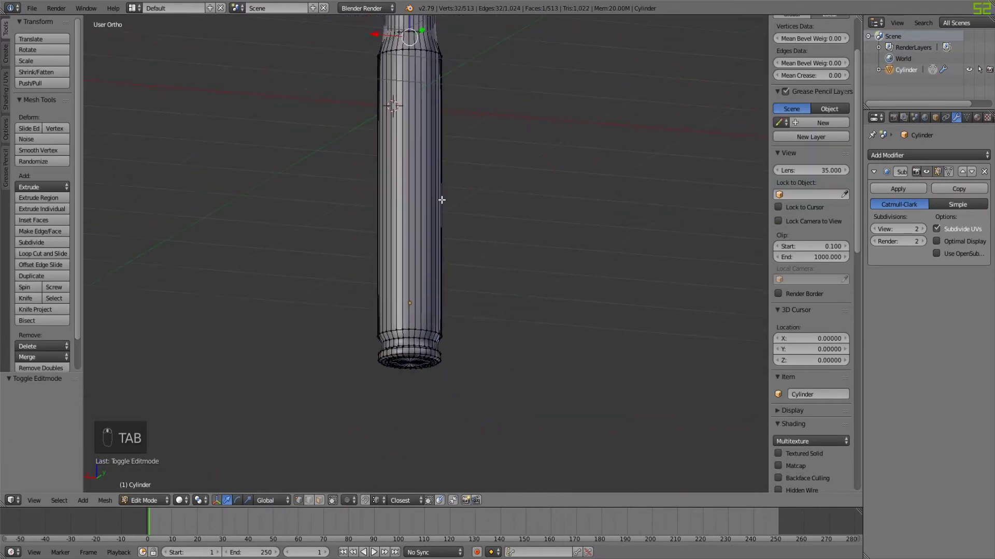
key("a")
key("a")
key("ctrl+r")
left_click(414, 207)
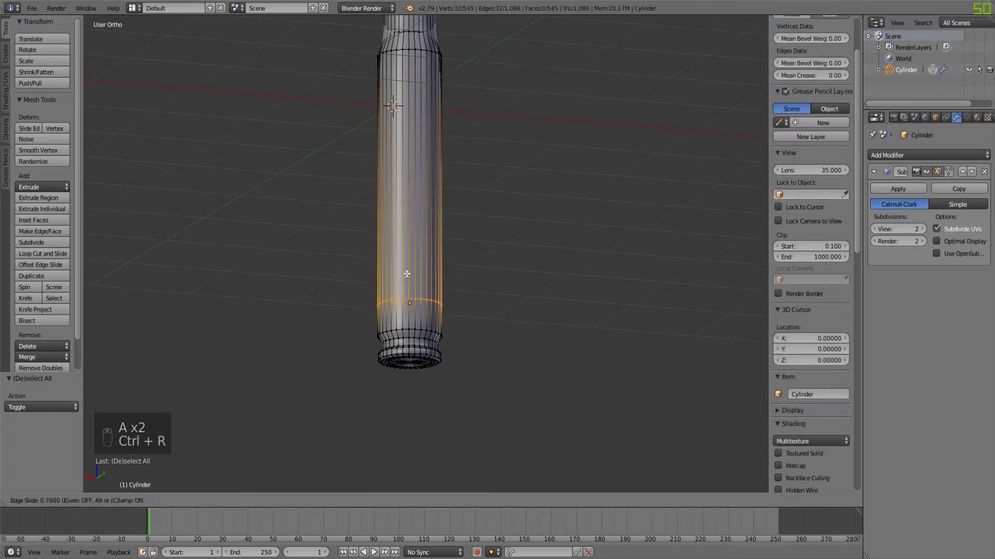
left_click(412, 299)
key("ctrl+r")
left_click(393, 228)
left_click(396, 103)
key("Tab")
scroll(421, 244, "up", 8)
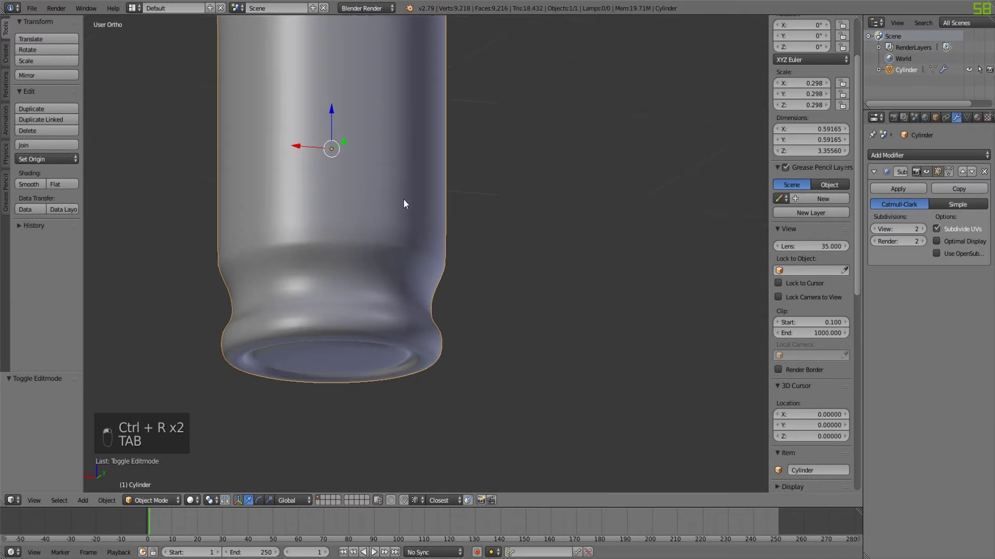
Step: Cut two evenly spaced edge loops around the side of the rim
key("Tab")
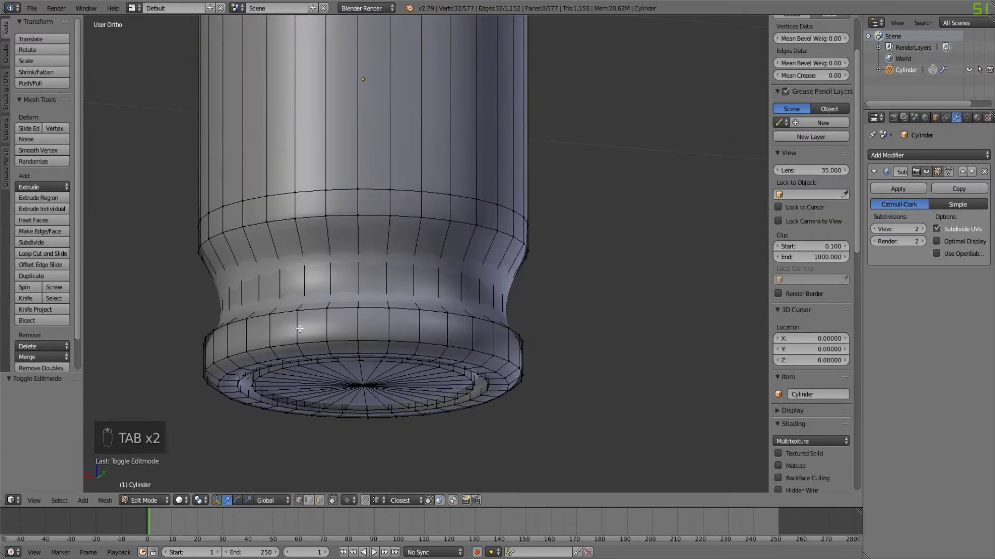
key("ctrl+r")
scroll(290, 329, "up", 1)
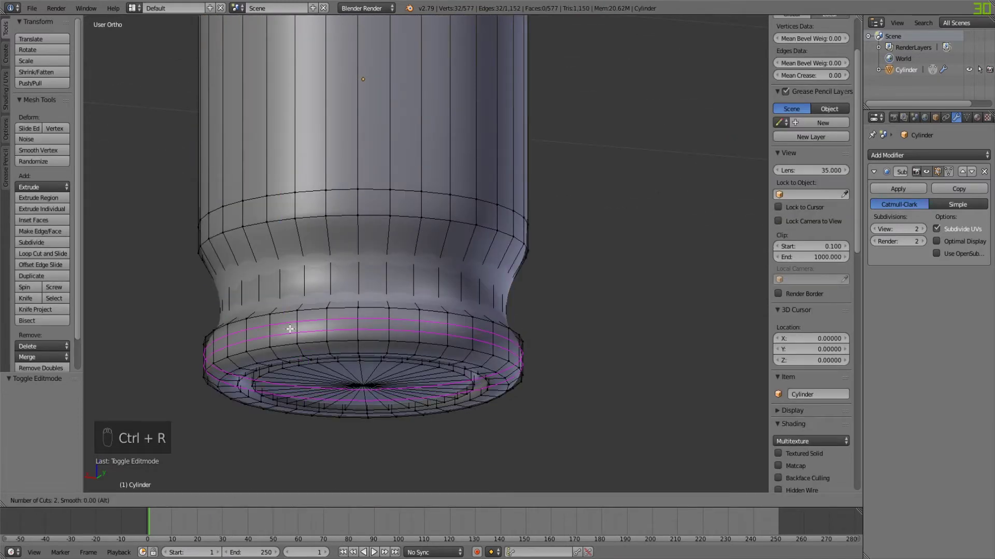
left_click(290, 328)
right_click(289, 328)
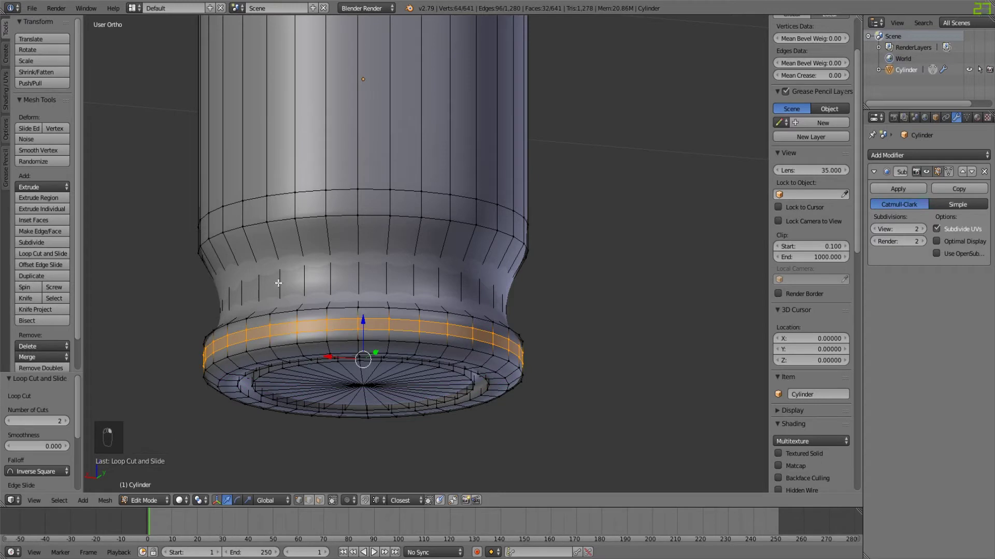
Step: Cut two edge loops around the extractor groove and scale them apart along Z toward the groove's edges
key("ctrl+r")
left_click(278, 284)
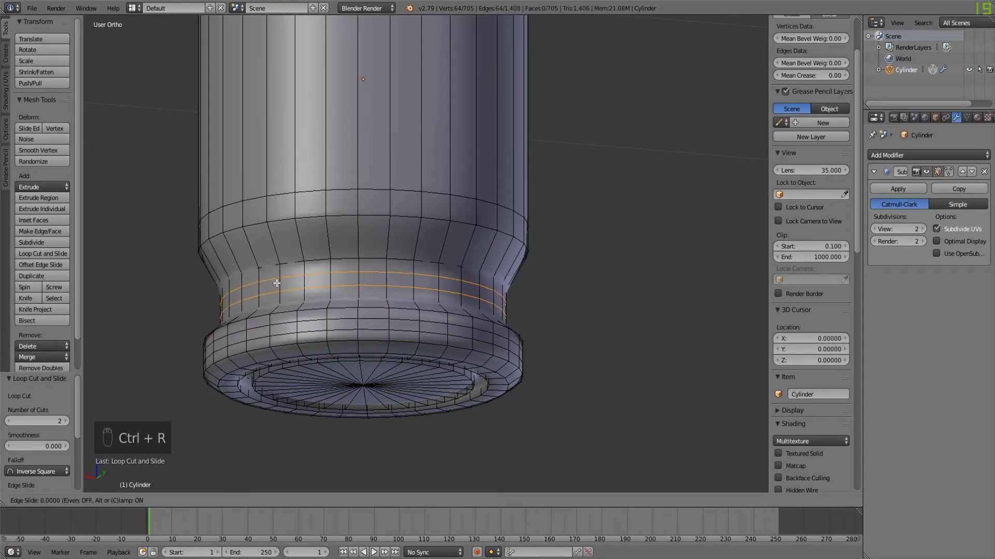
right_click(277, 283)
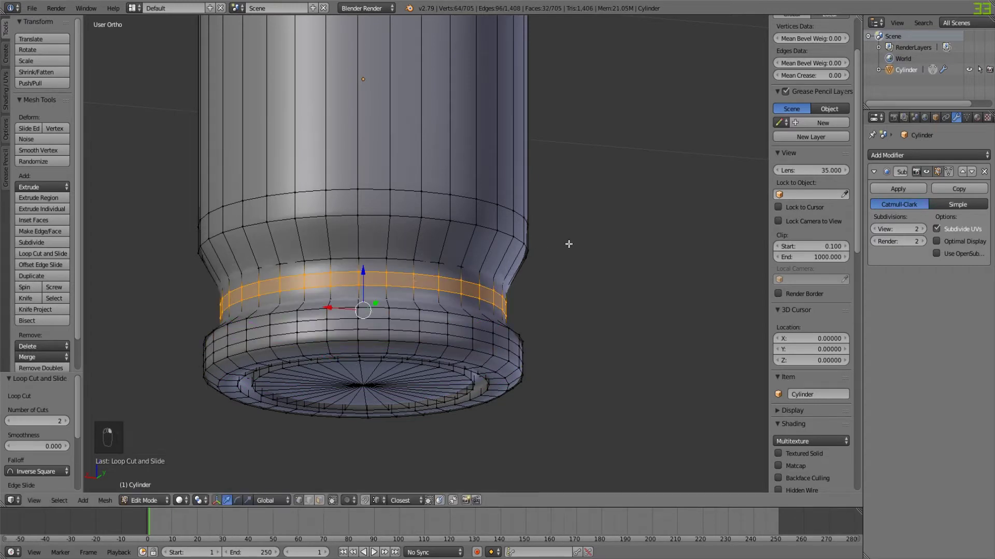
key("s")
key("z")
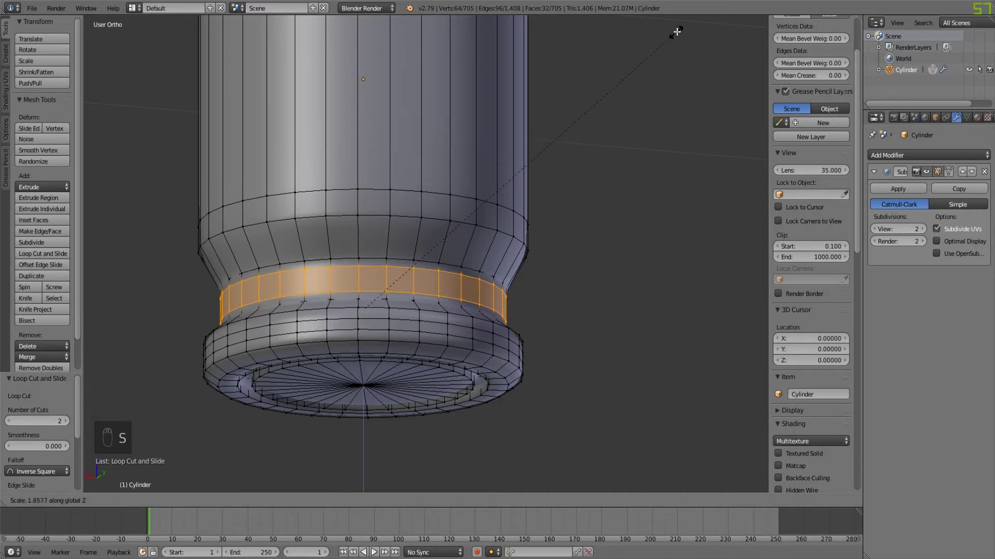
left_click(706, 482)
Step: Add support loops near the lower and upper edges of the taper above the extractor groove
key("Tab")
key("Tab")
scroll(464, 332, "up", 3)
key("ctrl+r")
left_click(262, 230)
left_click(262, 253)
key("ctrl+r")
left_click(241, 238)
left_click(238, 224)
Step: Add two support loops to the narrow slope between the extractor groove and the rim, one near each edge
middle_click_drag(236, 303, 217, 357)
key("ctrl+r")
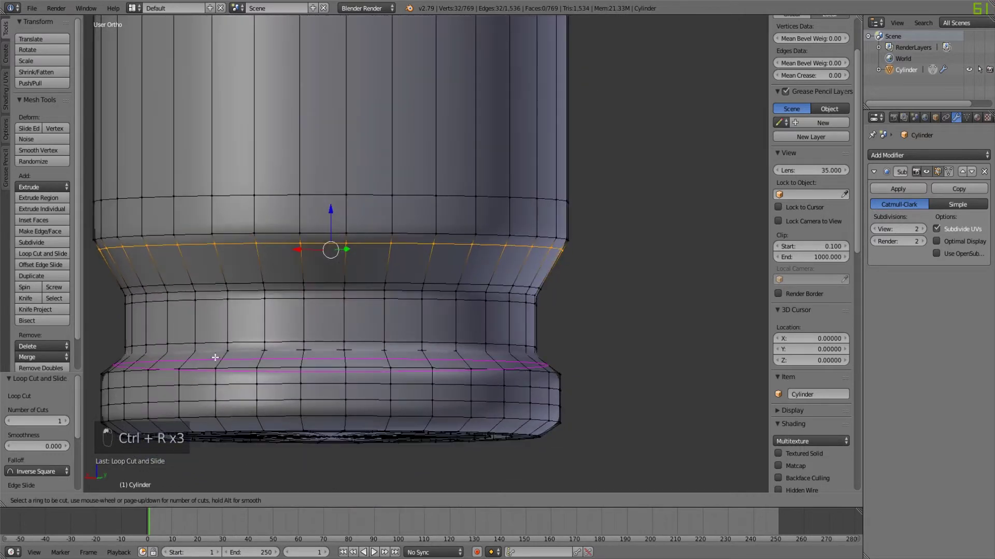
left_click(220, 356)
left_click(218, 357)
key("ctrl+r")
left_click(212, 362)
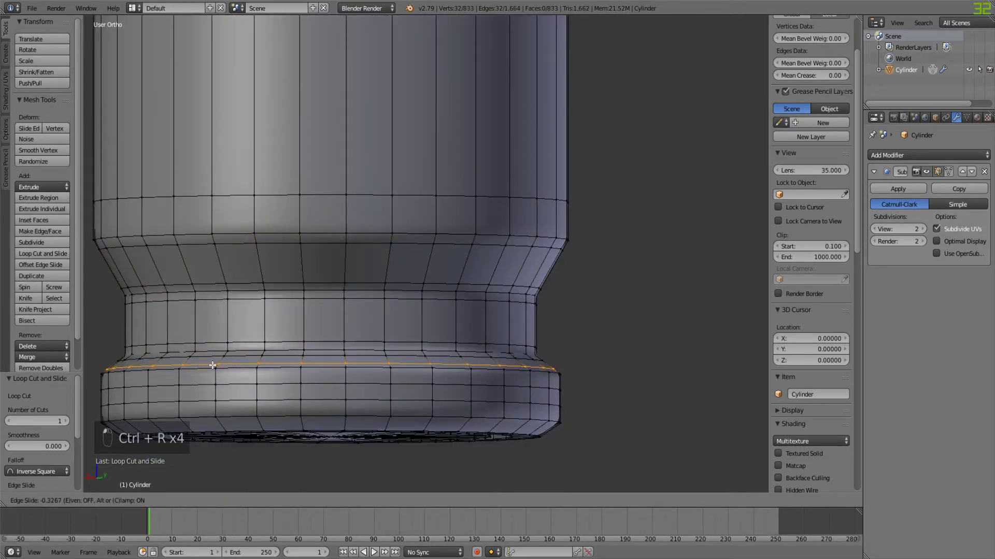
left_click(213, 367)
Step: Add an edge loop to the rim's lower bevel, close to the rim's side wall
key("Tab")
middle_click_drag(214, 368, 234, 313)
key("Tab")
key("ctrl+r")
left_click(233, 313)
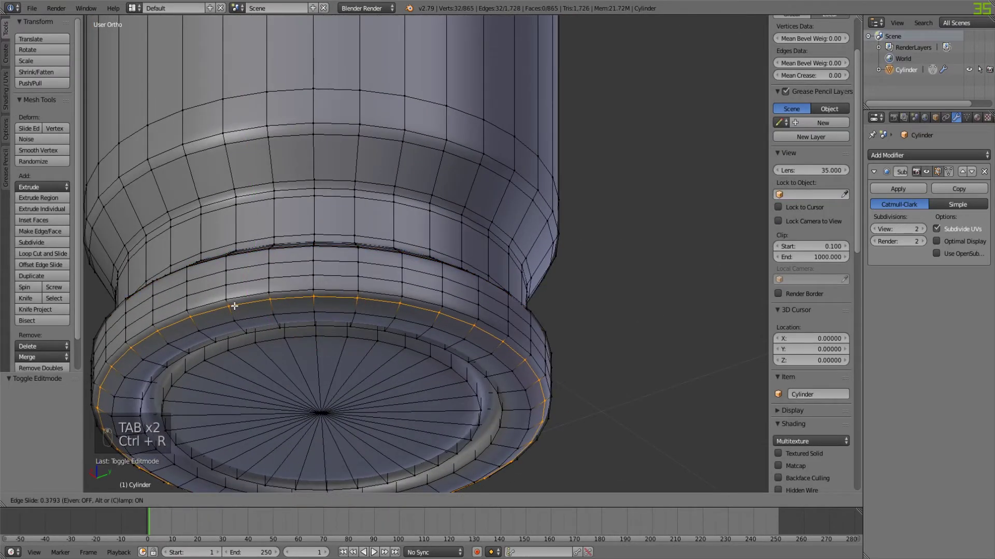
left_click(234, 306)
Step: Add an edge loop to the flat base ring, close to the primer recess
middle_click_drag(311, 315, 328, 304)
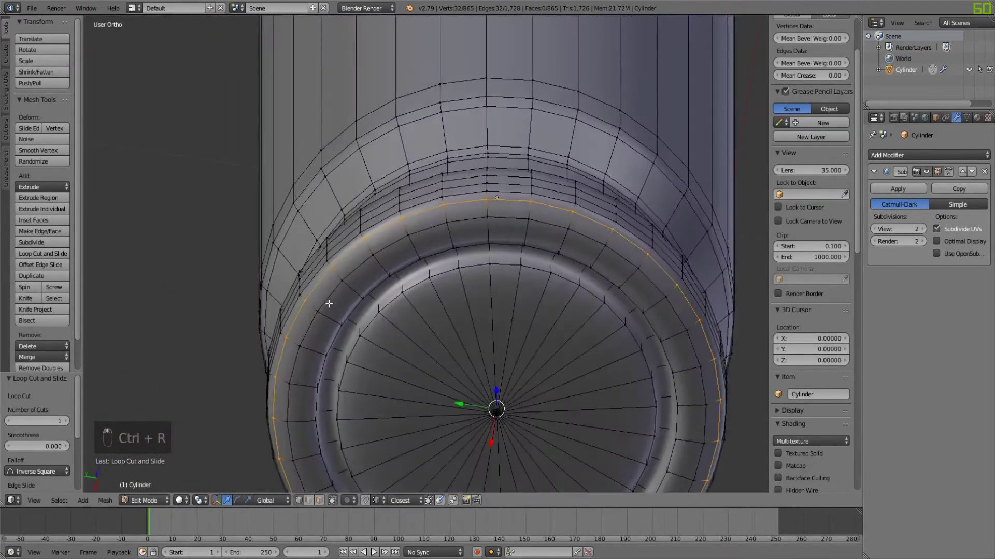
key("ctrl+r")
left_click(357, 287)
left_click(361, 287)
key("Tab")
Step: Add two support loops around the primer disc's edge inside the recess
middle_click_drag(355, 288, 287, 255)
key("Tab")
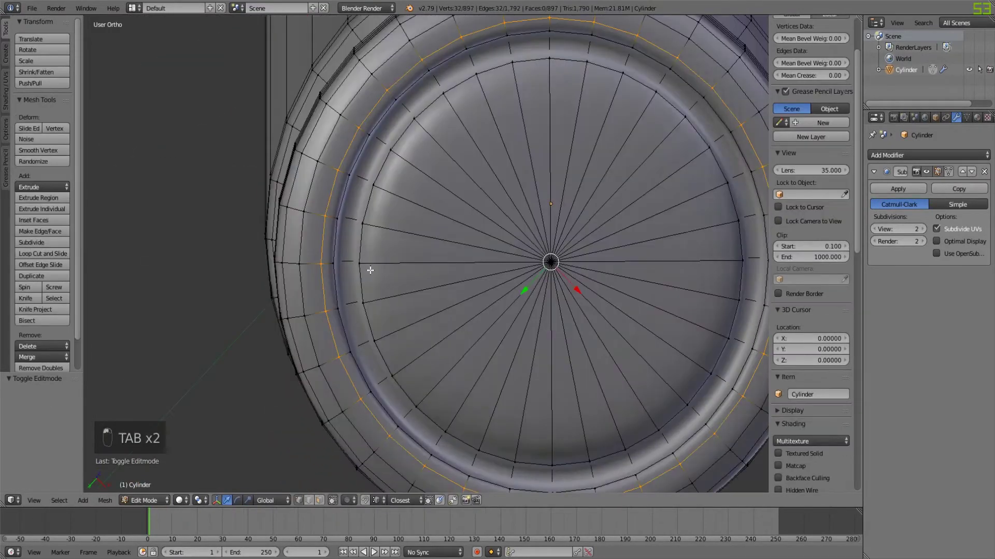
key("ctrl+r")
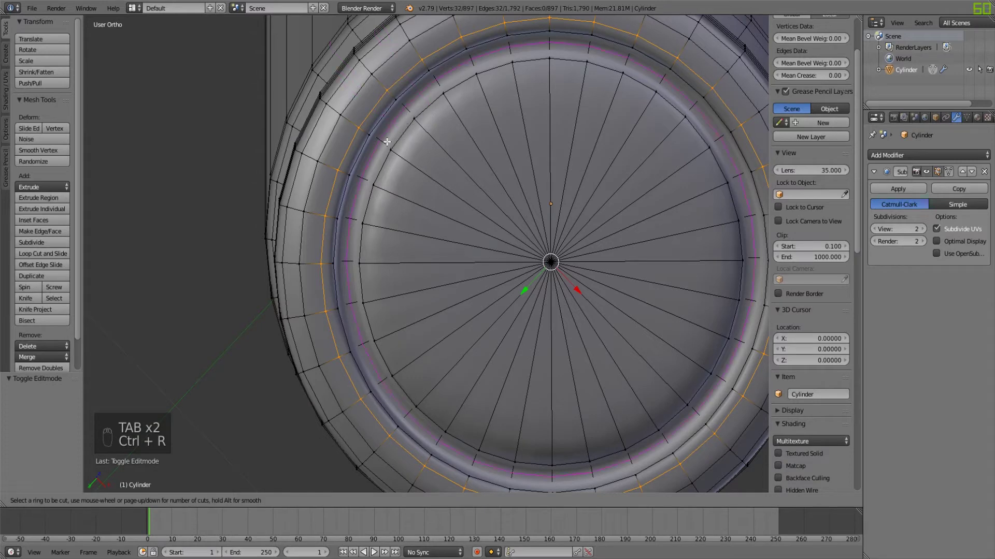
middle_click_drag(385, 147, 389, 377)
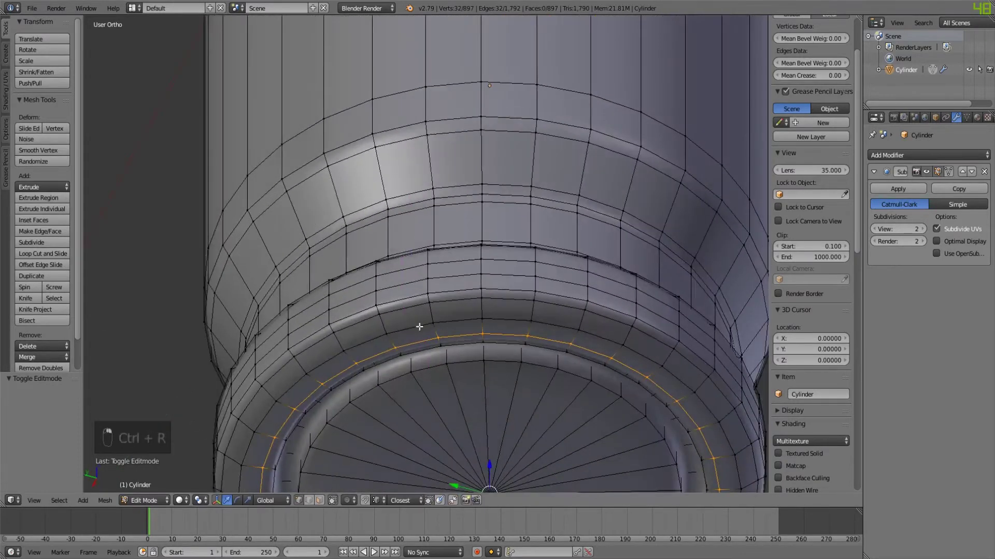
key("ctrl+r")
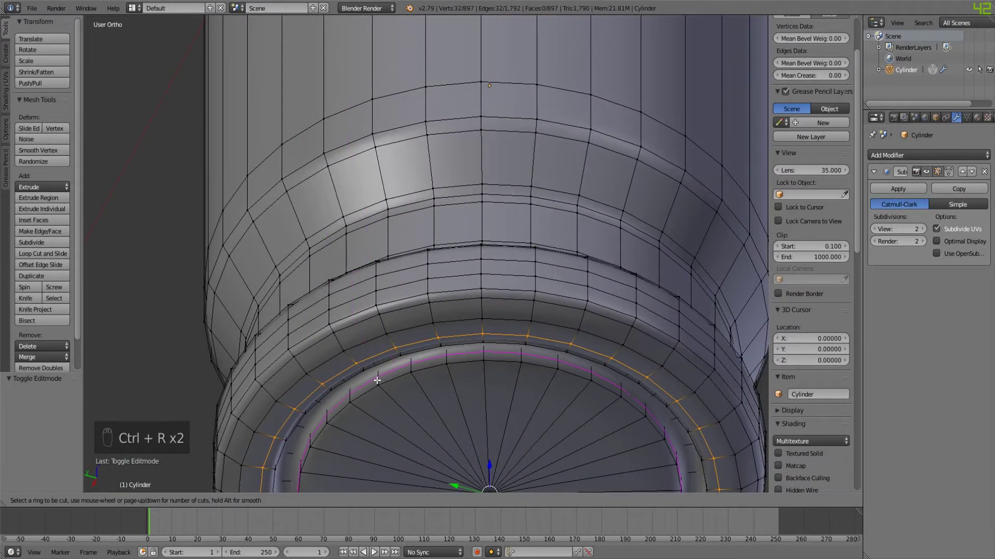
left_click(376, 380)
key("ctrl+r")
left_click(382, 374)
left_click(379, 374)
Step: Cut two evenly spaced edge loops around the outer wall of the primer recess
key("Tab")
middle_click_drag(453, 364, 464, 364)
middle_click_drag(322, 364, 249, 409)
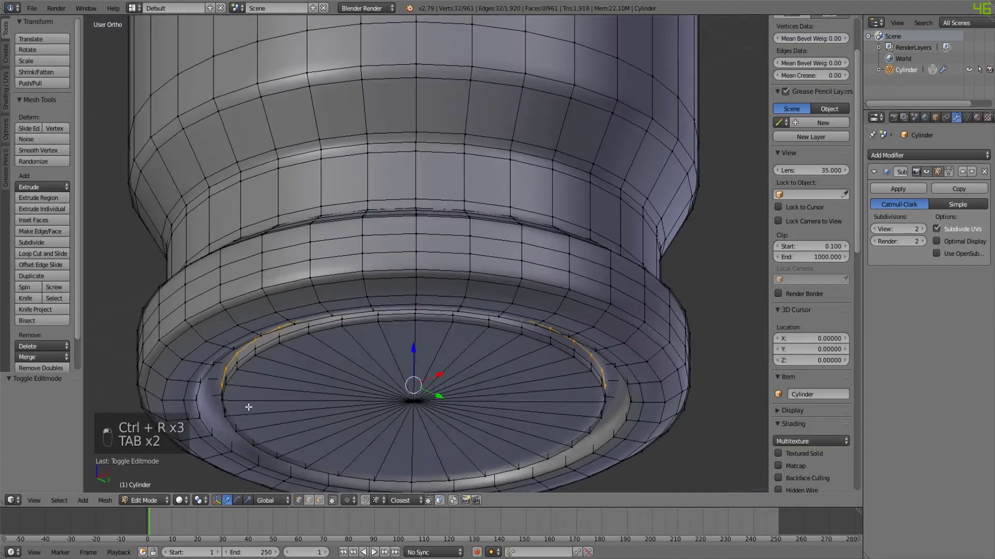
key("ctrl+r")
scroll(215, 431, "up", 1)
left_click(215, 430)
right_click(215, 430)
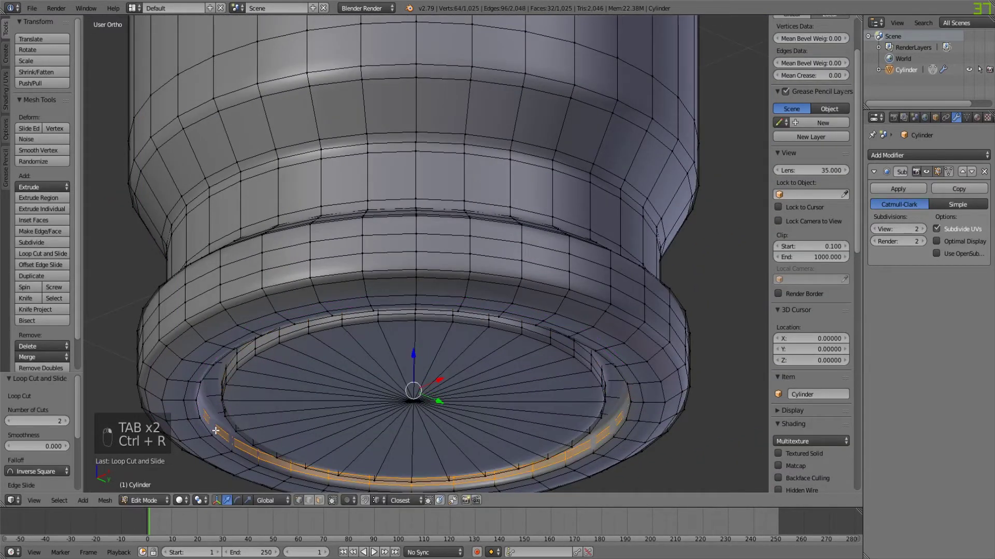
Step: Return the case to Object Mode and save the file
key("Tab")
middle_click_drag(244, 393, 525, 375)
scroll(409, 367, "down", 5)
key("ctrl+s")
left_click(524, 375)
scroll(530, 342, "down", 6)
middle_click_drag(530, 341, 505, 334)
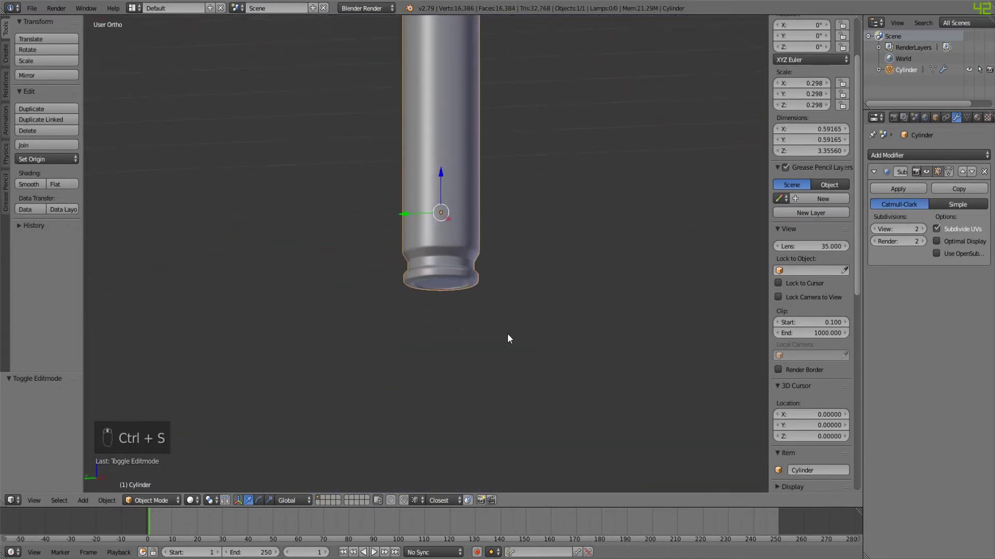
Step: Add support loops near the upper and lower edges of the case's shoulder
scroll(506, 333, "down", 4)
middle_click_drag(541, 220, 497, 289, "shift")
scroll(546, 238, "up", 2)
scroll(518, 310, "up", 3)
key("Tab")
scroll(533, 337, "up", 4)
scroll(495, 289, "up", 2)
key("ctrl+r")
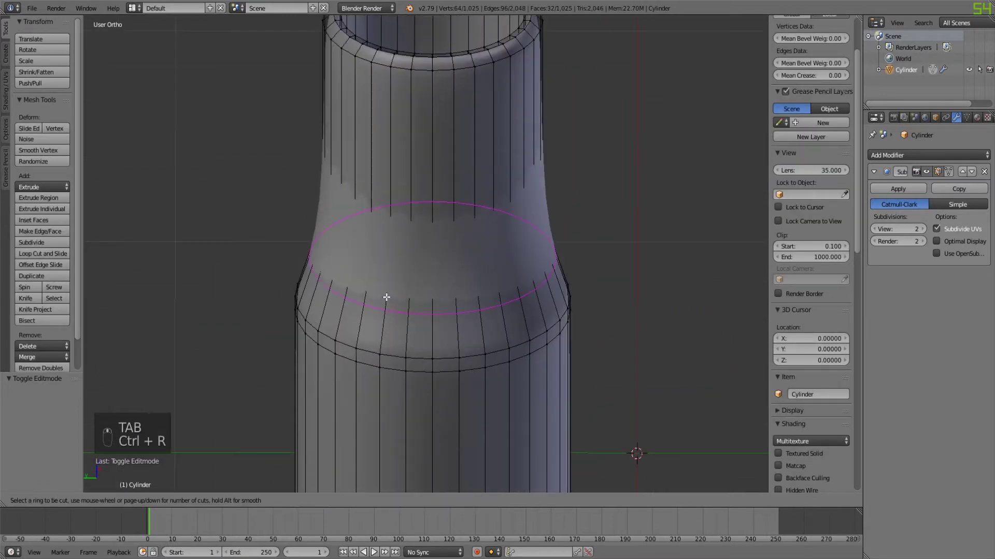
left_click(387, 298)
left_click(390, 260)
key("ctrl+r")
left_click(342, 313)
left_click(349, 339)
Step: Add support loops at both ends of the neck, one just above the shoulder and one just below the lip
key("ctrl+r")
left_click(365, 225)
left_click(380, 310)
key("ctrl+r")
left_click(356, 158)
left_click(345, 82)
Step: Add an edge loop around the beveled lip of the case mouth and return to Object Mode
key("ctrl+r")
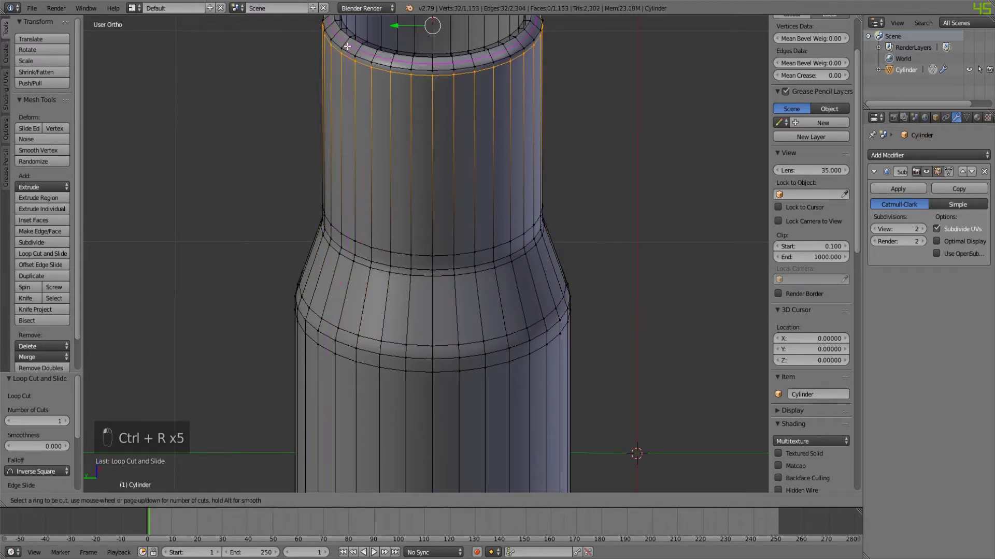
left_click(354, 48)
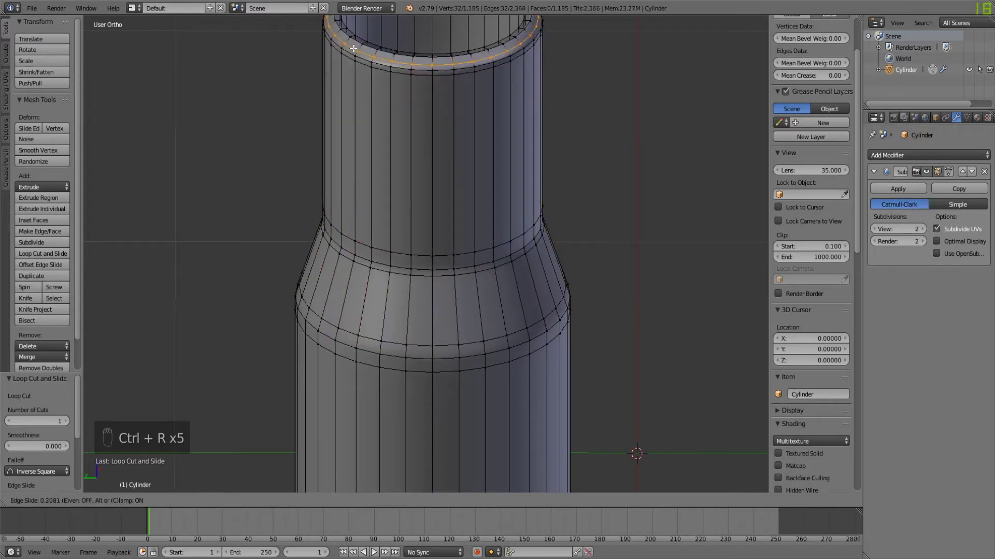
left_click(353, 49)
key("Tab")
middle_click_drag(380, 56, 368, 72)
scroll(402, 108, "down", 10)
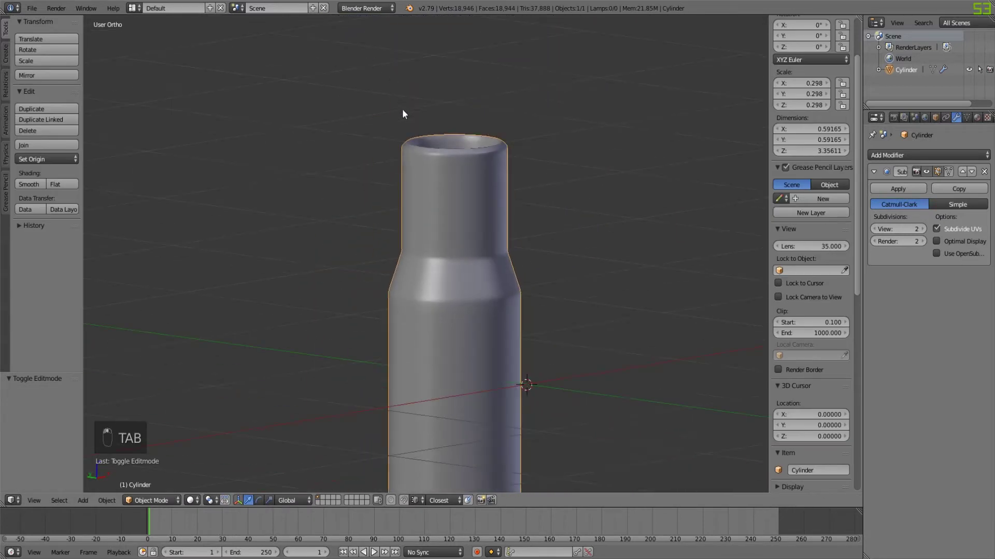
Step: Add three evenly spaced edge loops along the long body of the case and return to Object Mode
key("Tab")
key("ctrl+r")
scroll(428, 328, "up", 2)
left_click(428, 328)
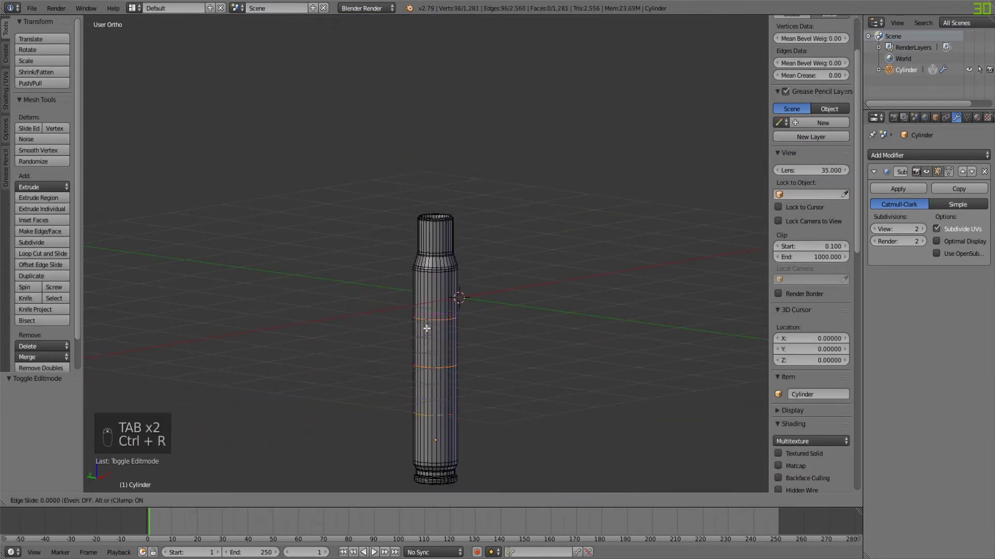
right_click(425, 328)
key("Tab")
Step: Snap the 3D cursor to the case's origin from the right orthographic view
middle_click_drag(511, 336, 439, 248, "shift")
scroll(394, 277, "up", 4)
middle_click_drag(347, 280, 418, 234)
scroll(489, 226, "down", 6)
key("KP_3")
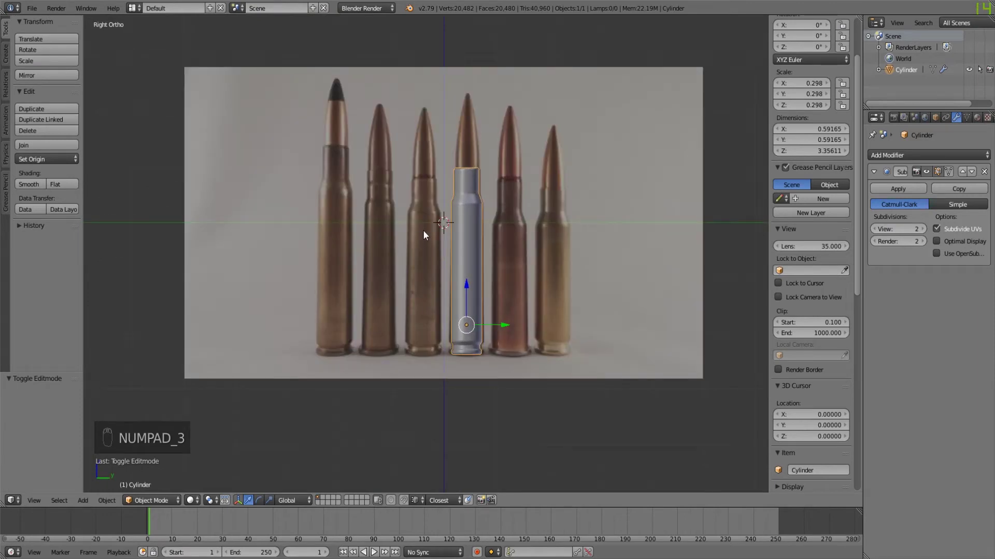
key("shift+s")
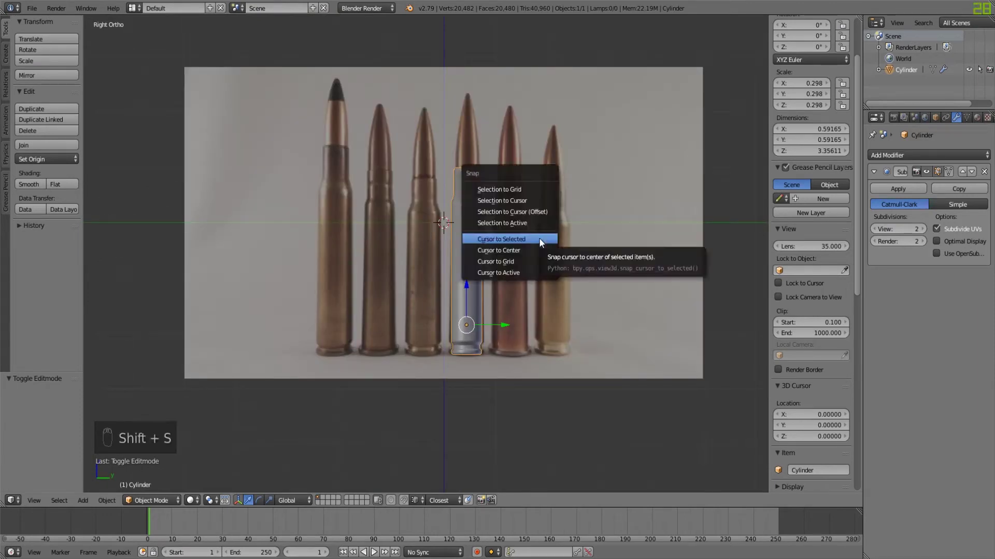
left_click(539, 239)
Step: Add a cylinder at the 3D cursor and raise it about 3.2 units along Z to the reference bullet
middle_click_drag(552, 168, 530, 250, "shift")
scroll(505, 213, "up", 5)
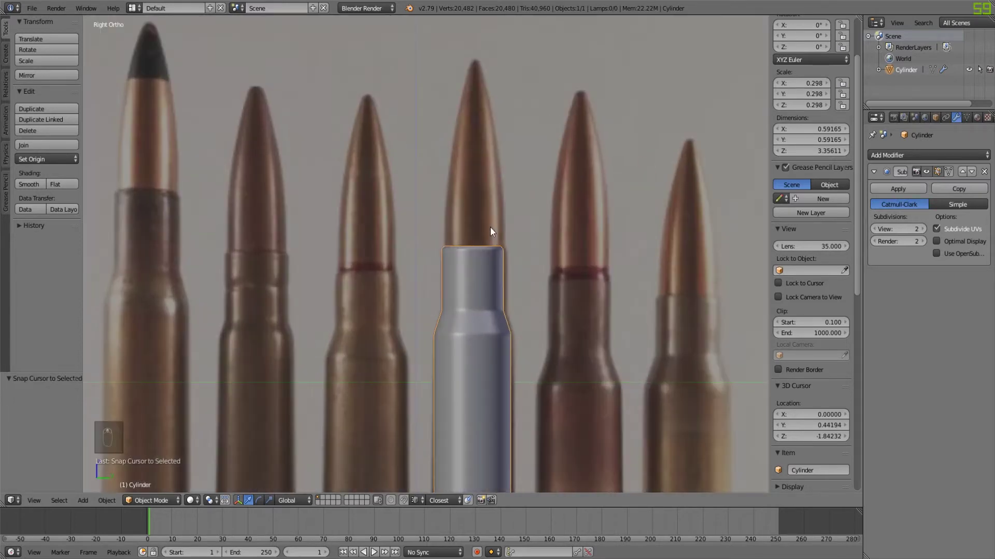
key("shift+a")
mouse_move(490, 228)
left_click(557, 282)
scroll(533, 313, "down", 5)
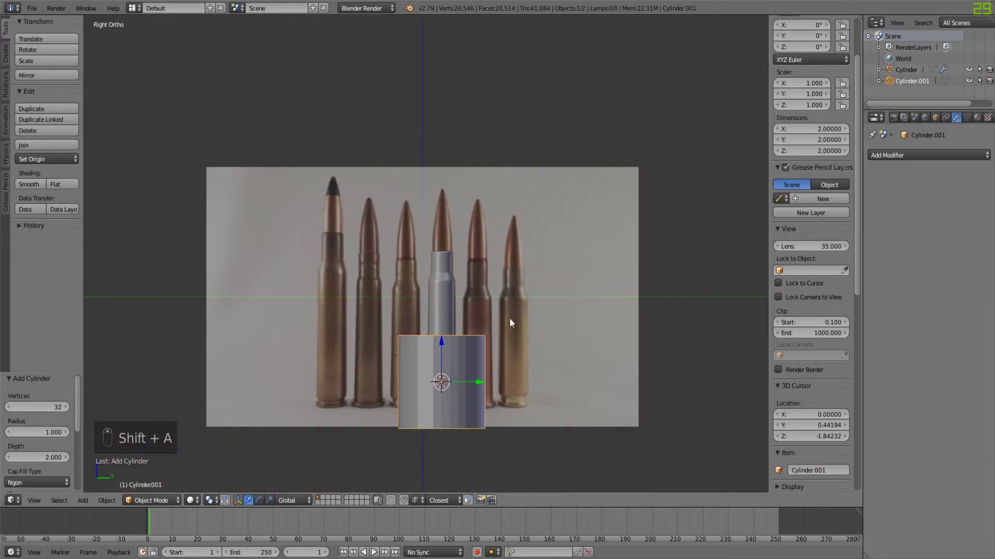
left_click_drag(439, 340, 481, 190)
Step: Scale the new cylinder down to about 0.193 to match the reference bullet's width and lower it onto the case mouth
key("s")
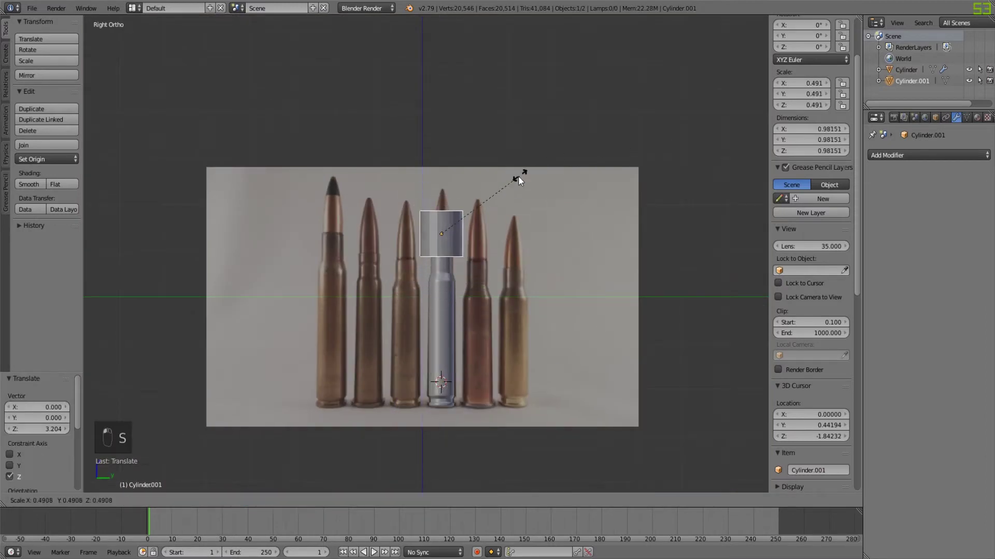
left_click(487, 213)
scroll(486, 216, "up", 7)
key("s")
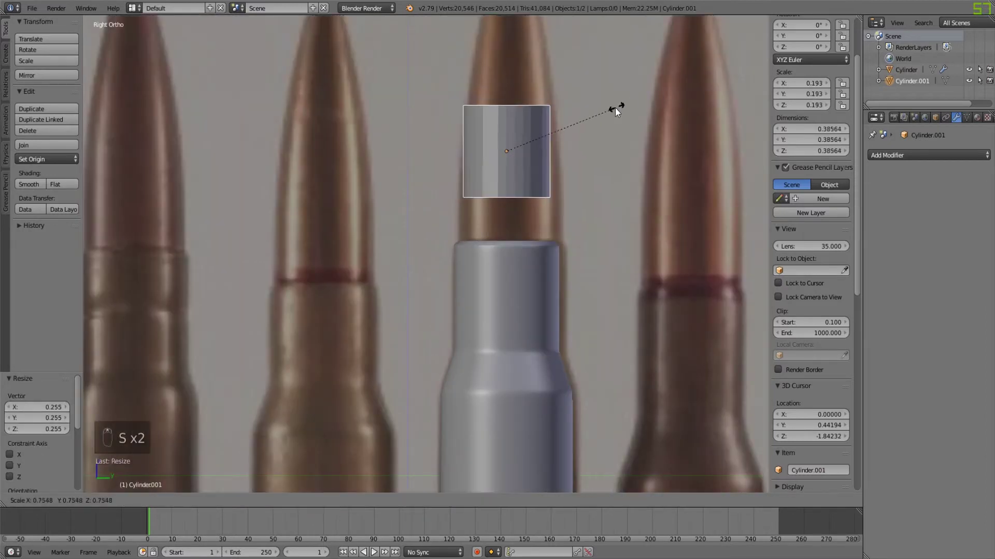
left_click(616, 106)
left_click_drag(506, 111, 509, 165)
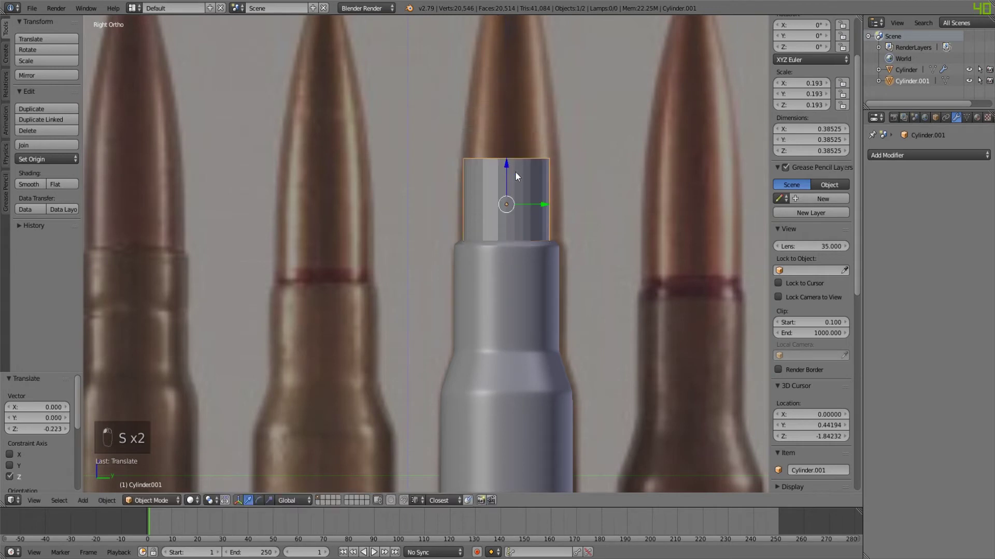
Step: Enlarge the bullet cylinder by a factor of about 1.11 so it fits snugly inside the case mouth
middle_click_drag(523, 187, 515, 234)
scroll(518, 231, "up", 3)
middle_click_drag(628, 169, 473, 267, "shift")
scroll(552, 211, "up", 3)
key("s")
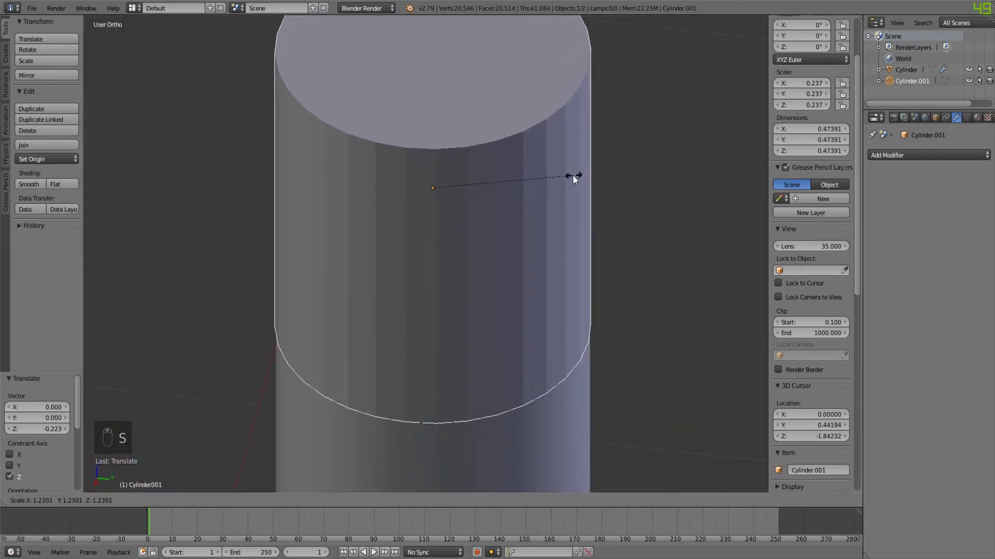
left_click(560, 184)
scroll(559, 203, "down", 5)
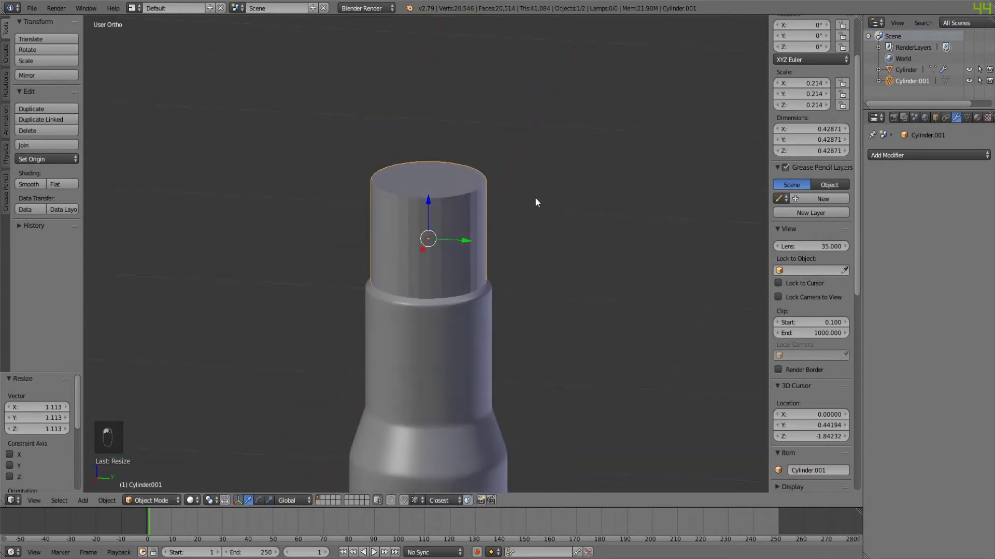
scroll(344, 281, "up", 5)
middle_click_drag(406, 288, 485, 248)
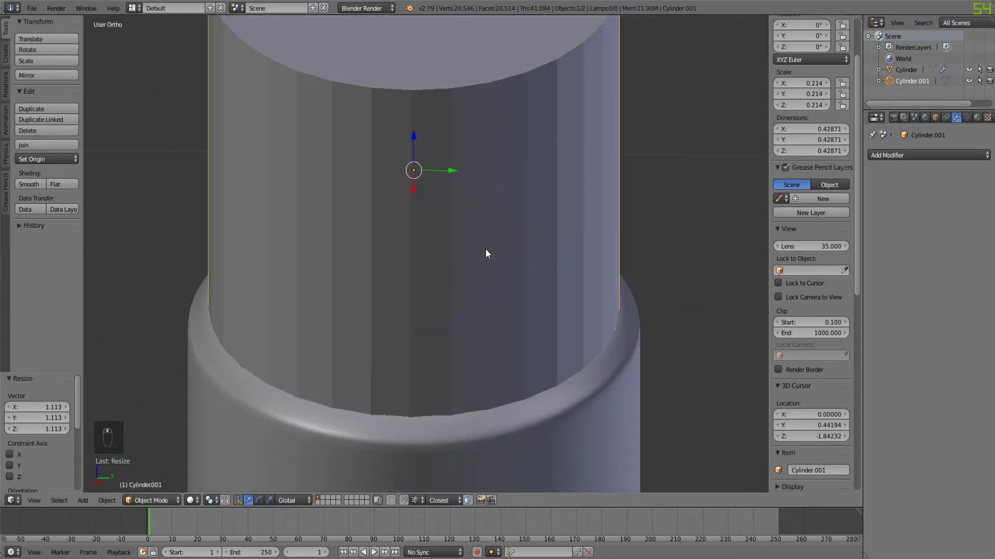
key("KP_1")
key("KP_3")
scroll(484, 254, "down", 5)
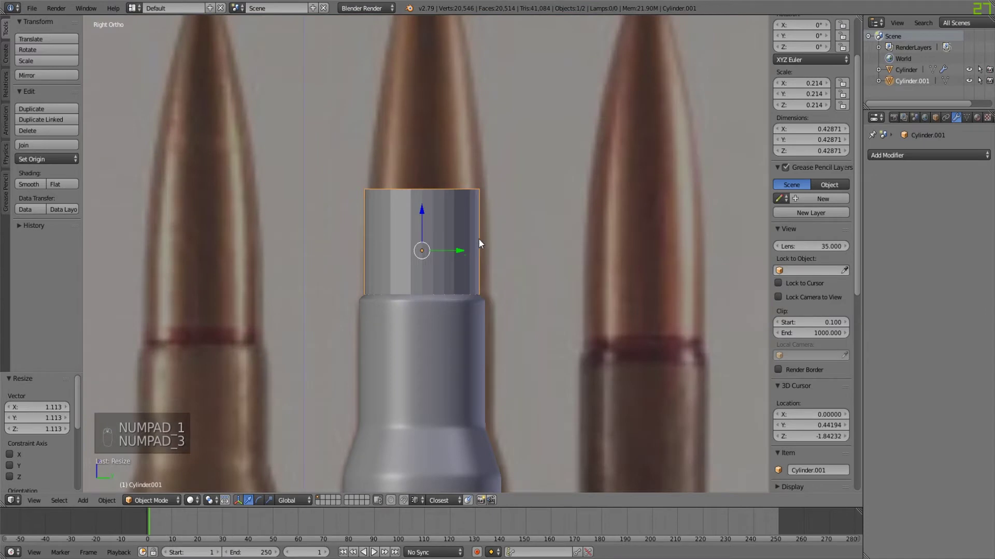
Step: Select the cylinder's upper edge ring in wireframe and lower it about 0.07 units to where the bullet starts tapering
key("Tab")
key("a")
key("a")
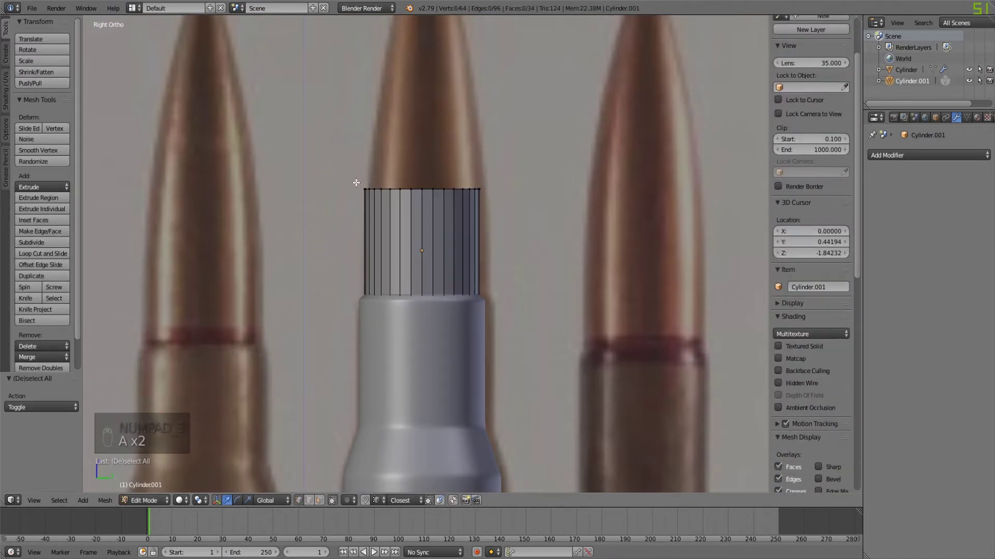
key("z")
left_click(386, 187, "alt")
left_click_drag(424, 160, 435, 177)
Step: Extrude the upper ring about 0.68 units upward and scale it to about 0.63 to follow the bullet's taper
middle_click_drag(482, 140, 452, 269, "shift")
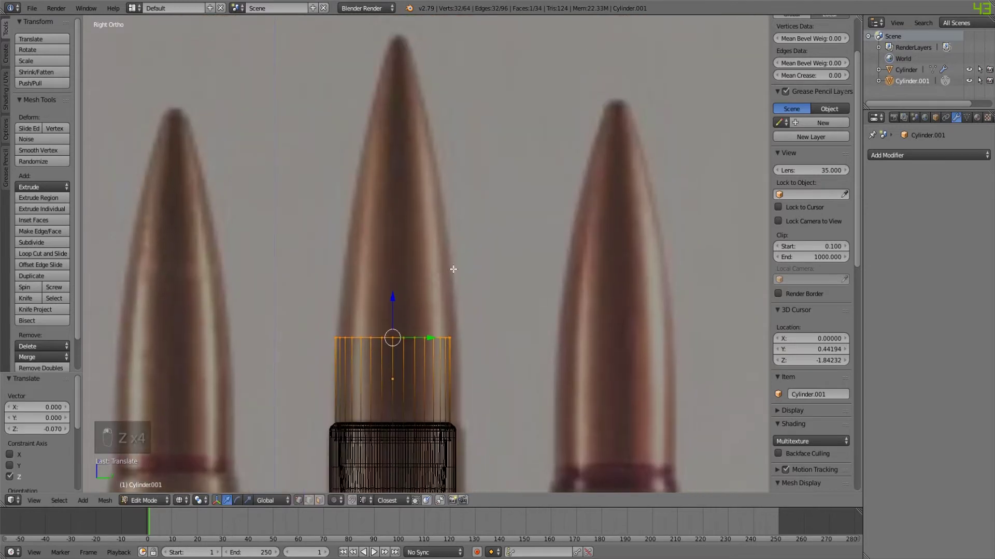
key("e")
left_click(487, 45)
key("s")
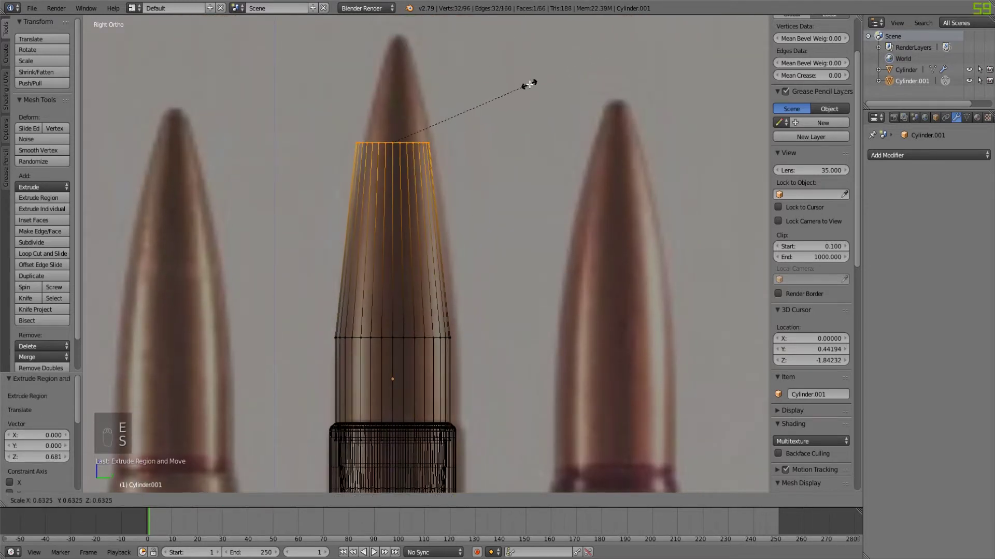
left_click(522, 82)
Step: Extrude the ring another 0.375 units up to the bullet's tip and scale it to about 0.25
middle_click_drag(522, 82, 492, 174, "shift")
key("e")
left_click(493, 75)
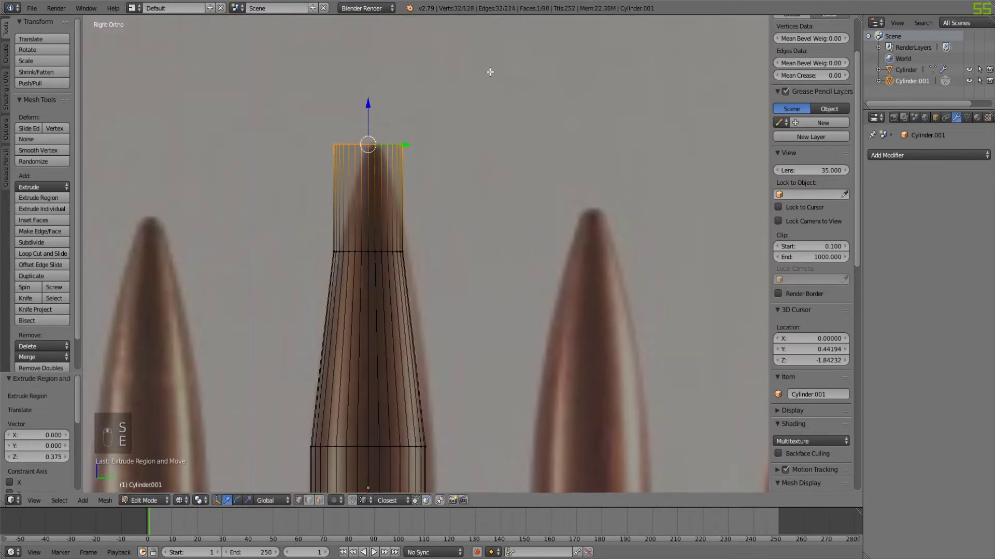
key("s")
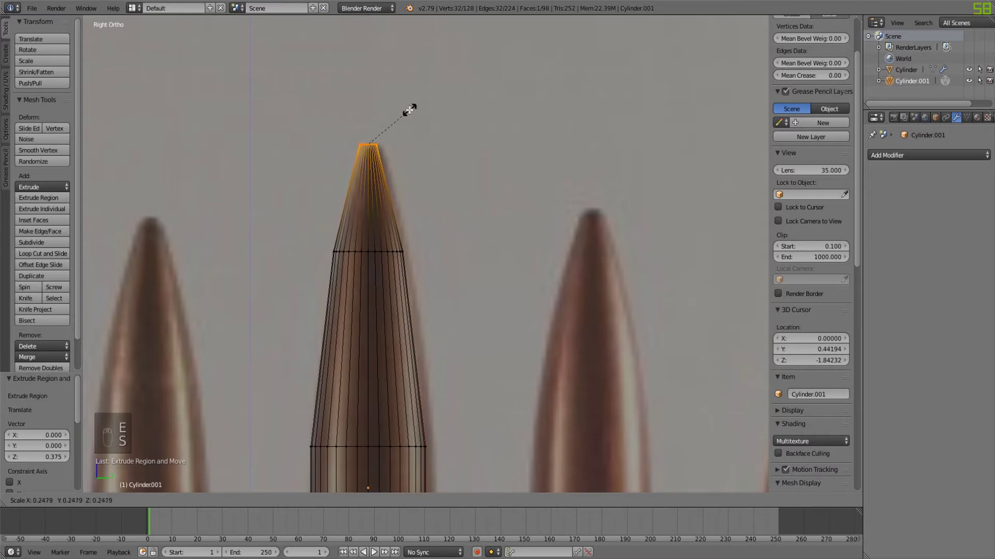
left_click(410, 111)
Step: Return the bullet to Object Mode in solid shading and add a Subdivision Surface modifier with 2 view subdivisions
key("Tab")
middle_click_drag(411, 111, 462, 164)
key("z")
scroll(459, 176, "down", 3)
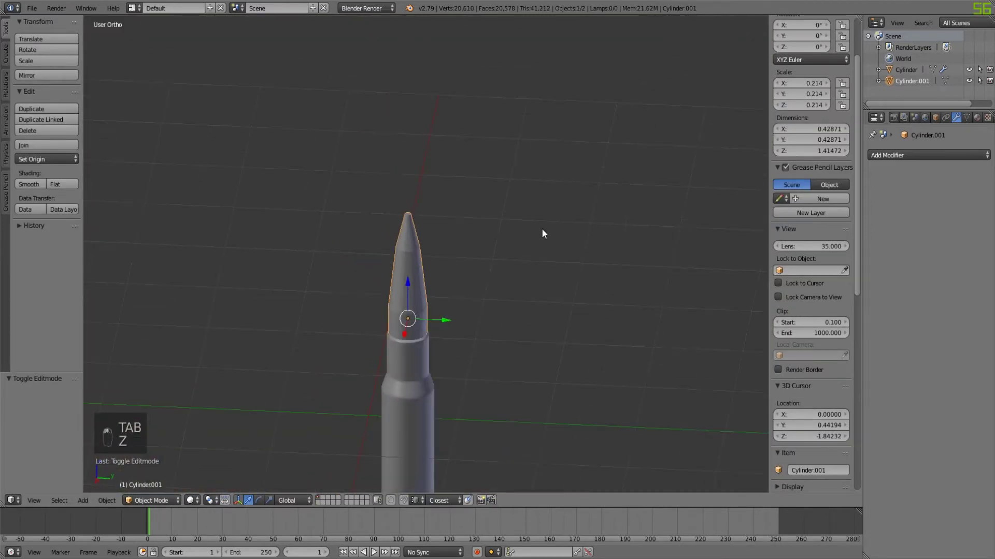
left_click(900, 155)
left_click(795, 341)
left_click(921, 228)
Step: Add a support loop just below the bullet's tip
scroll(537, 207, "up", 4)
scroll(538, 208, "up", 3)
key("Tab")
key("ctrl+r")
left_click(311, 128)
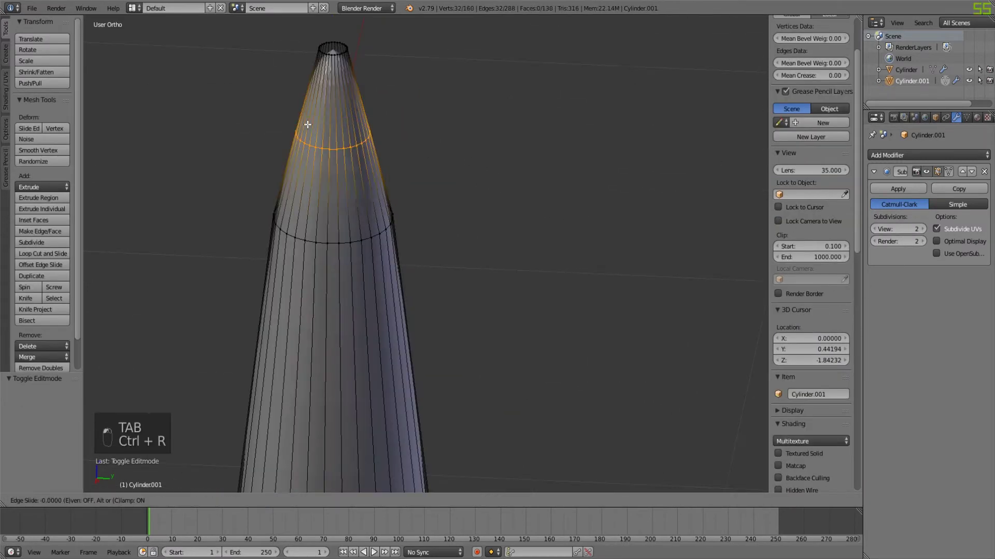
left_click(311, 40)
Step: Return to Object Mode and apply smooth shading to the bullet
key("Tab")
scroll(311, 103, "down", 3)
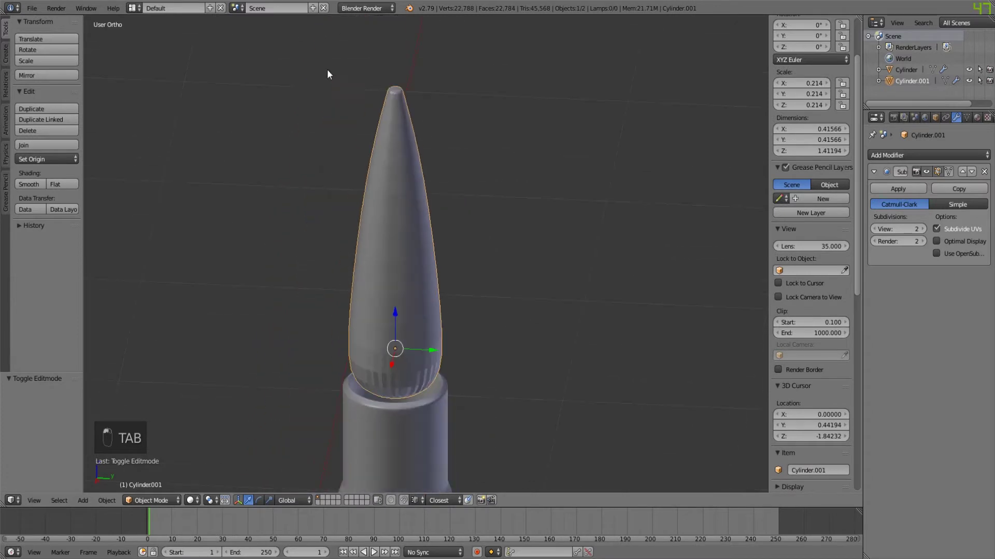
left_click(26, 184)
Step: Add a support loop at the bullet's base, close to the case mouth
key("Tab")
key("ctrl+r")
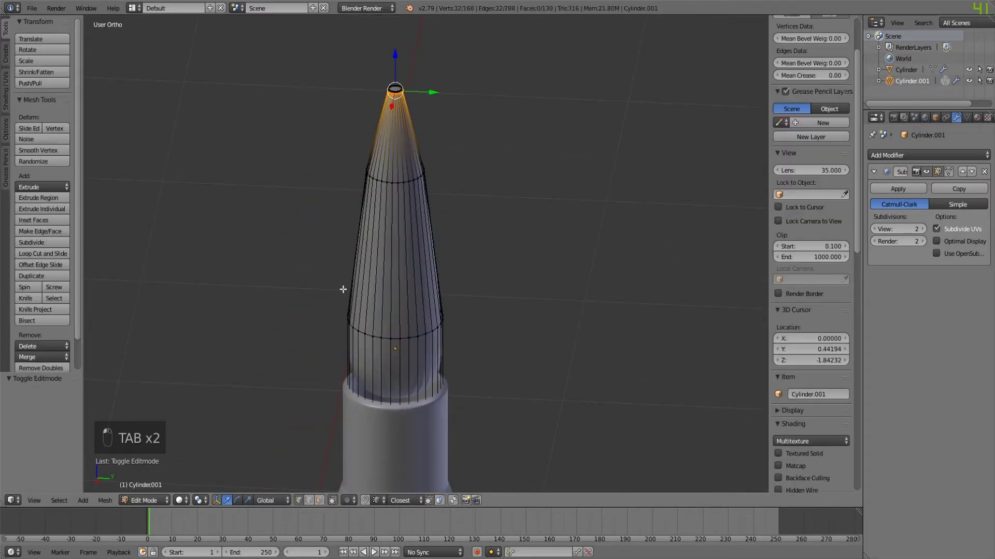
left_click(366, 353)
left_click(368, 400)
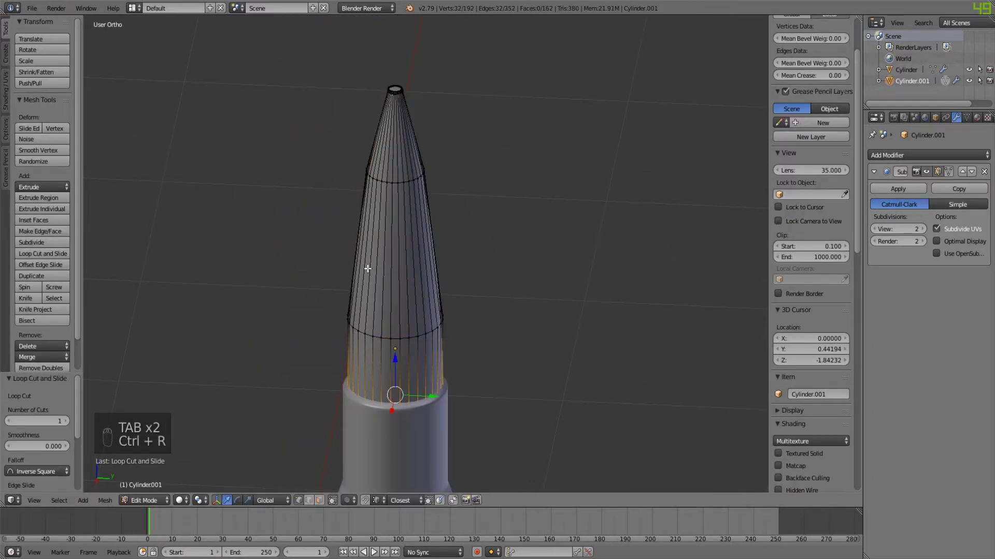
Step: Add two centered loops to the bullet's middle section and one each to its tip and base sections, then return to Object Mode
key("ctrl+r")
scroll(366, 264, "up", 1)
left_click(366, 257)
right_click(366, 256)
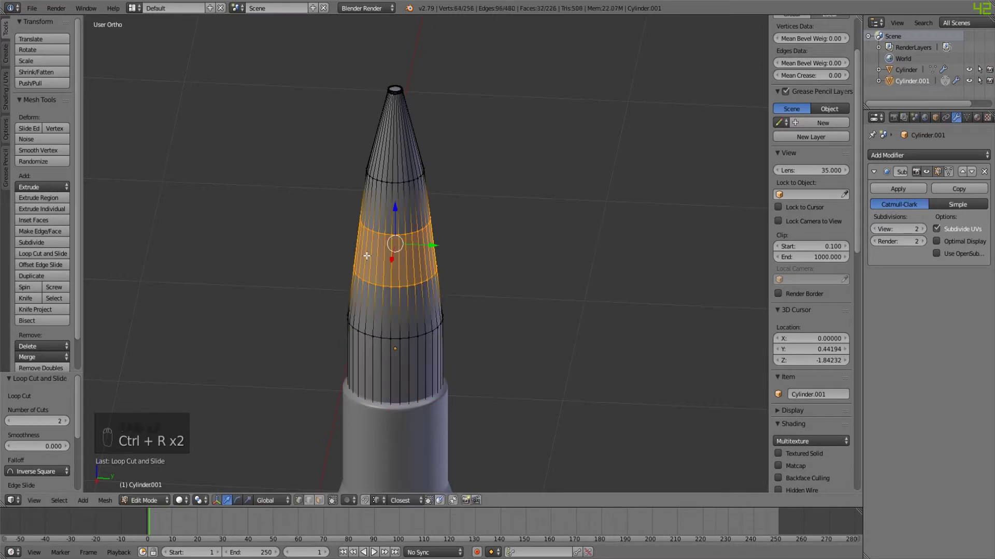
key("ctrl+r")
left_click(382, 137)
right_click(382, 137)
key("ctrl+r")
left_click(360, 359)
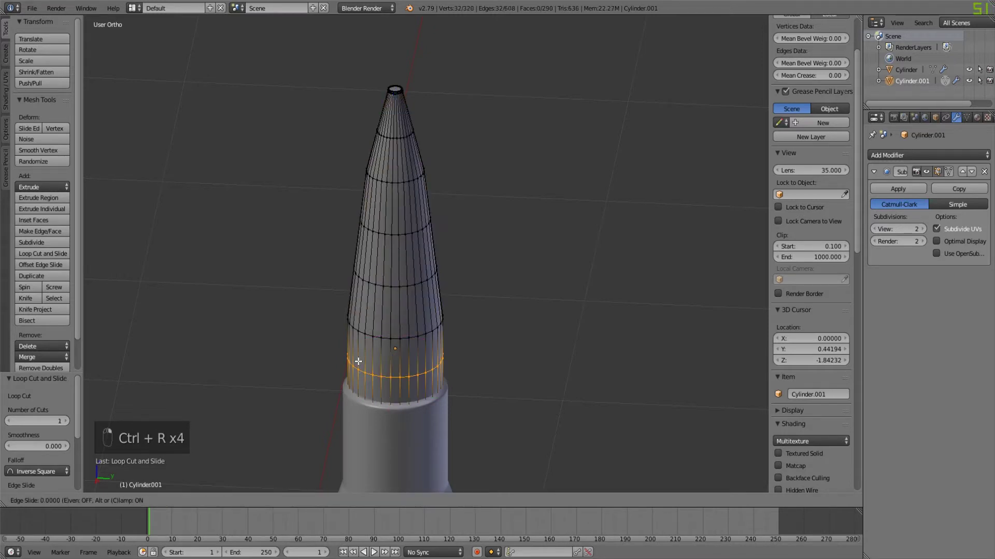
right_click(358, 361)
key("z")
key("Tab")
key("z")
Step: Examine the bullet seated in the case in wireframe and solid shading from several angles
mouse_move(500, 247)
middle_mouse_down()
mouse_move(410, 242)
mouse_move(370, 262)
mouse_move(309, 264)
mouse_move(530, 231)
mouse_move(488, 231)
mouse_move(505, 111)
middle_mouse_up()
key("z")
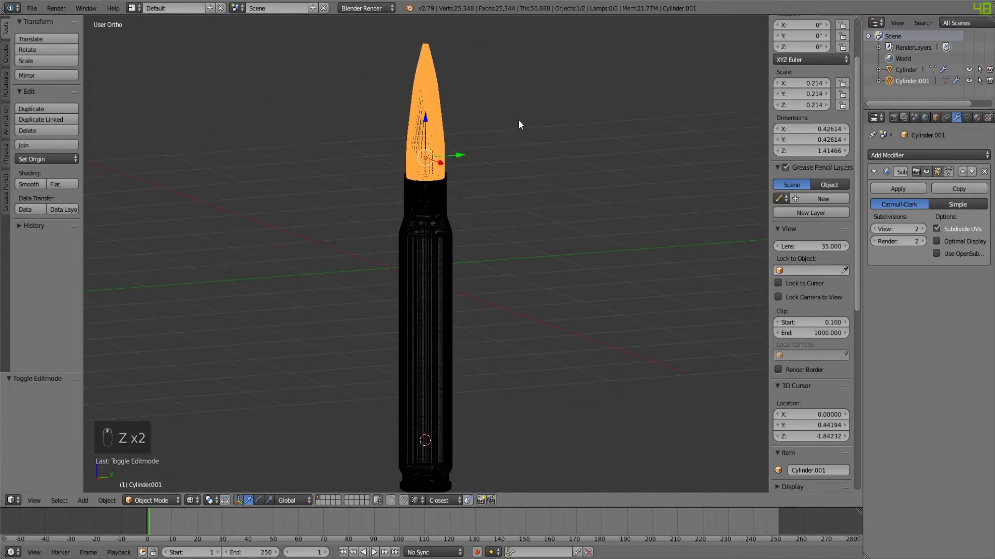
key("z")
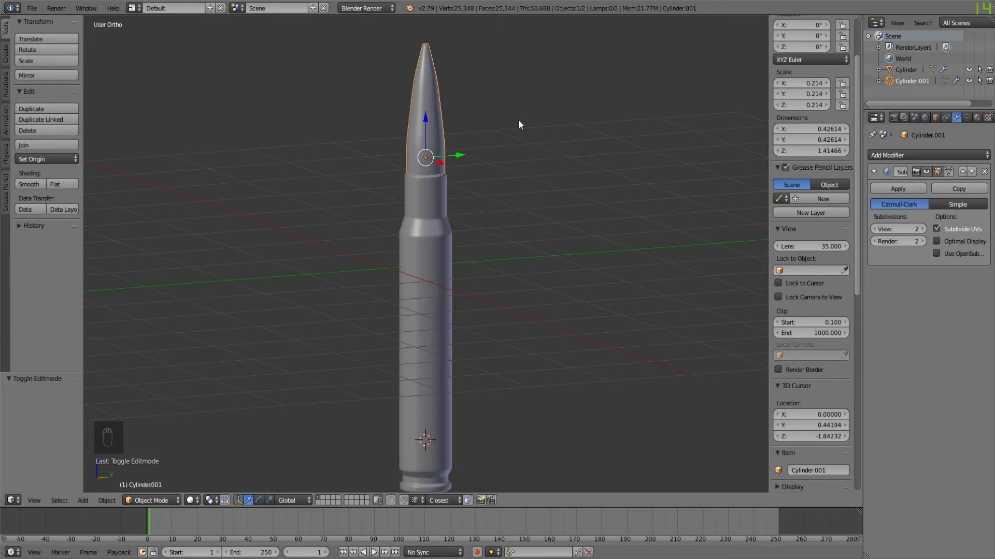
middle_click_drag(518, 119, 435, 173)
key("a")
middle_click_drag(268, 224, 433, 175)
scroll(436, 195, "down", 4)
scroll(434, 175, "up", 2)
Step: Join the bullet to the case as one object, with the case as the active object
right_click(433, 175)
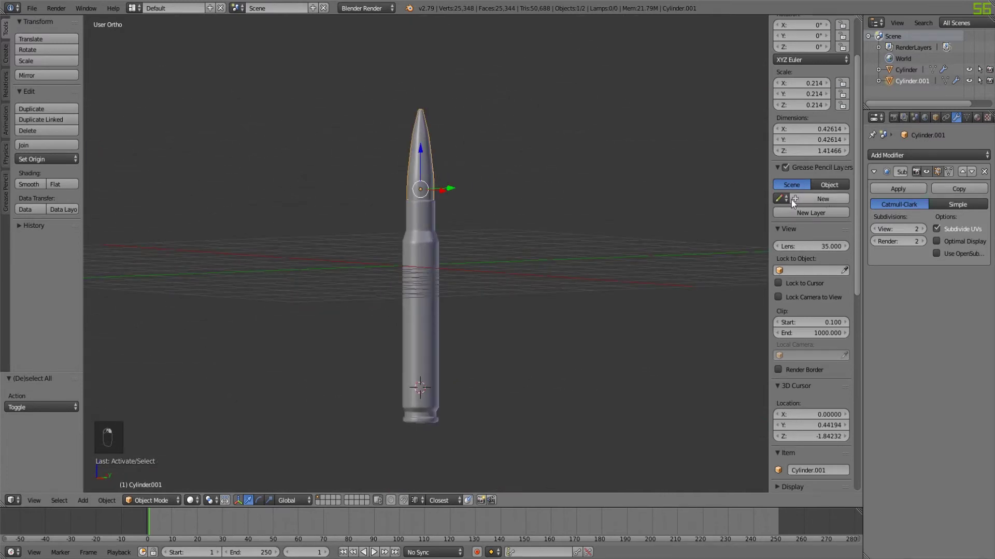
scroll(412, 221, "up", 3)
right_click(421, 220, "shift")
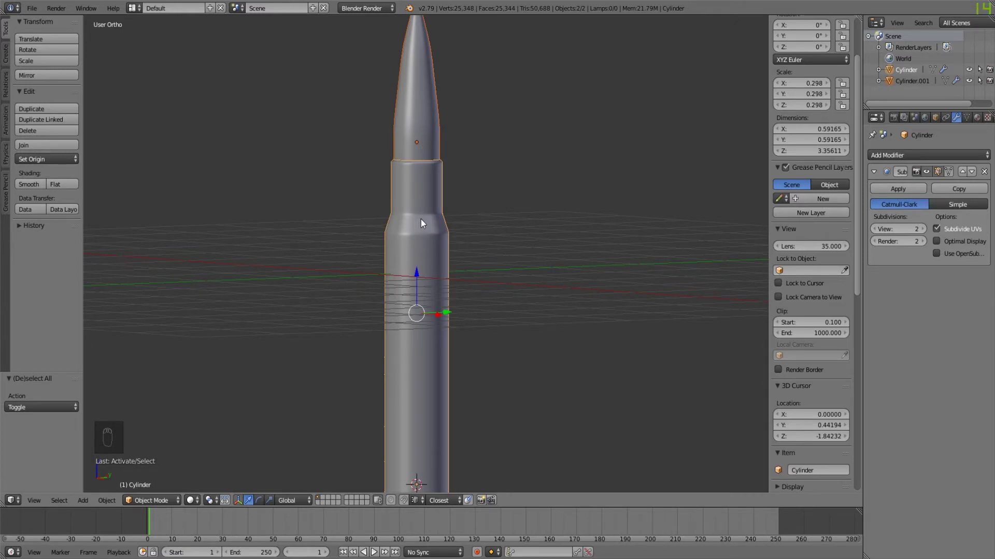
key("ctrl+j")
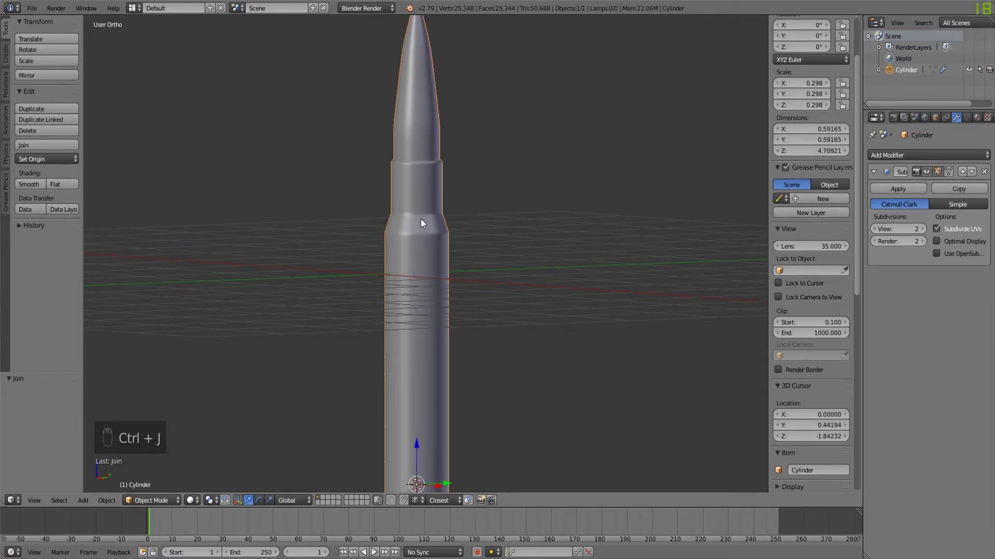
Step: Deselect the joined cartridge and save the file
key("a")
middle_click_drag(577, 184, 504, 188)
key("ctrl+s")
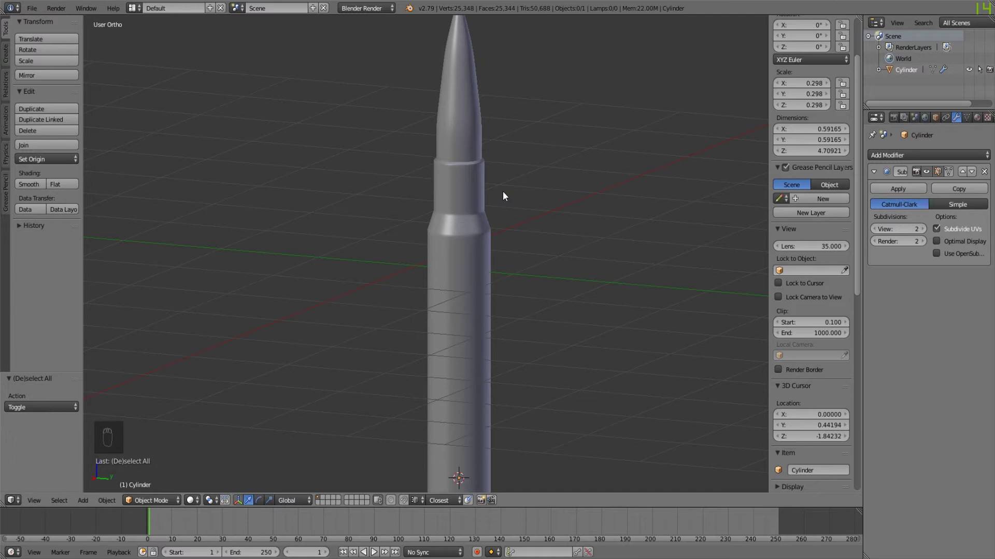
Step: Switch the cartridge to Vertex Paint mode
left_click(158, 502)
left_click(169, 452)
middle_click_drag(595, 274, 563, 211)
middle_click_drag(483, 366, 456, 305)
middle_click_drag(399, 220, 566, 225)
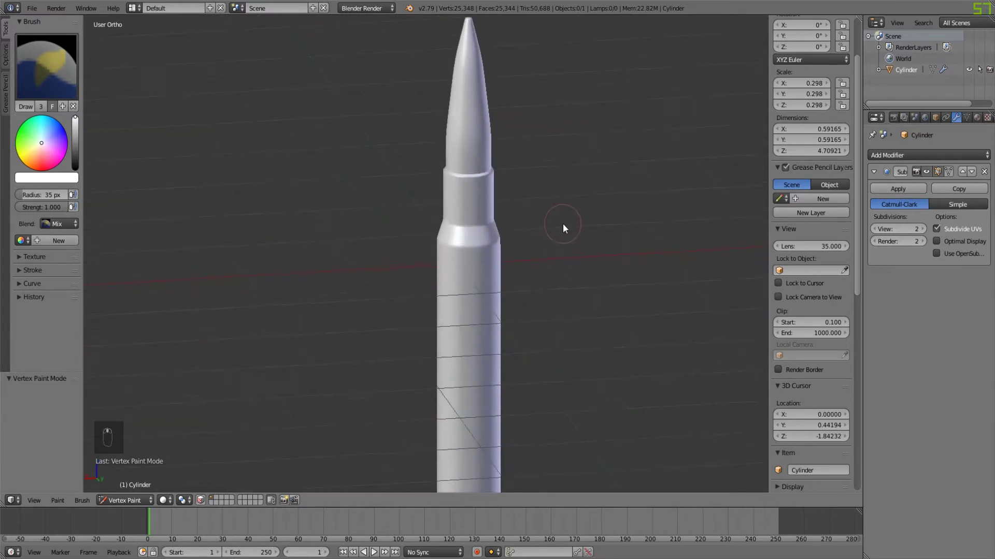
Step: Create a new color palette, set the brush color to red and add it as a palette swatch
left_click(55, 241)
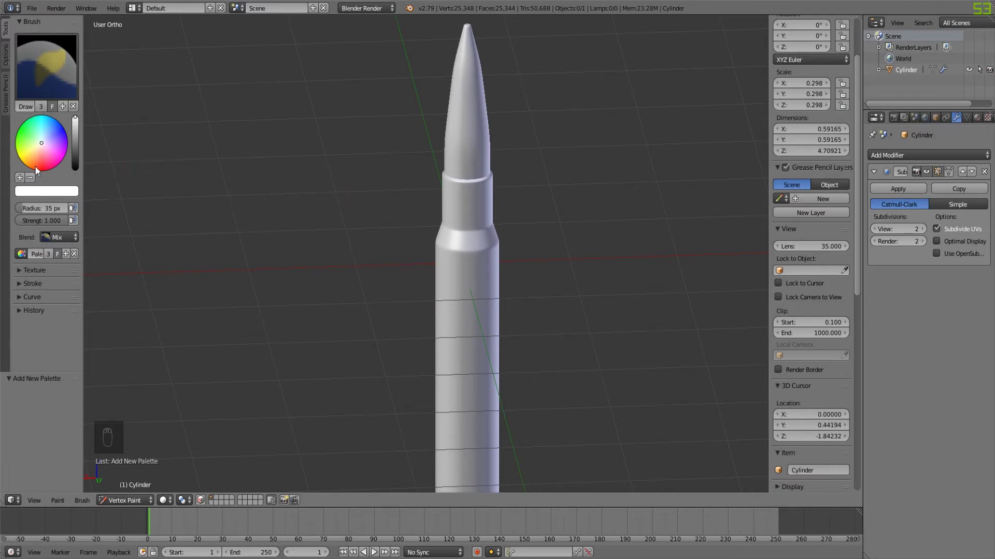
mouse_move(42, 154)
left_mouse_down()
mouse_move(43, 170)
mouse_move(25, 139)
mouse_move(42, 167)
mouse_move(58, 130)
mouse_move(27, 143)
mouse_move(59, 163)
mouse_move(50, 169)
left_mouse_up()
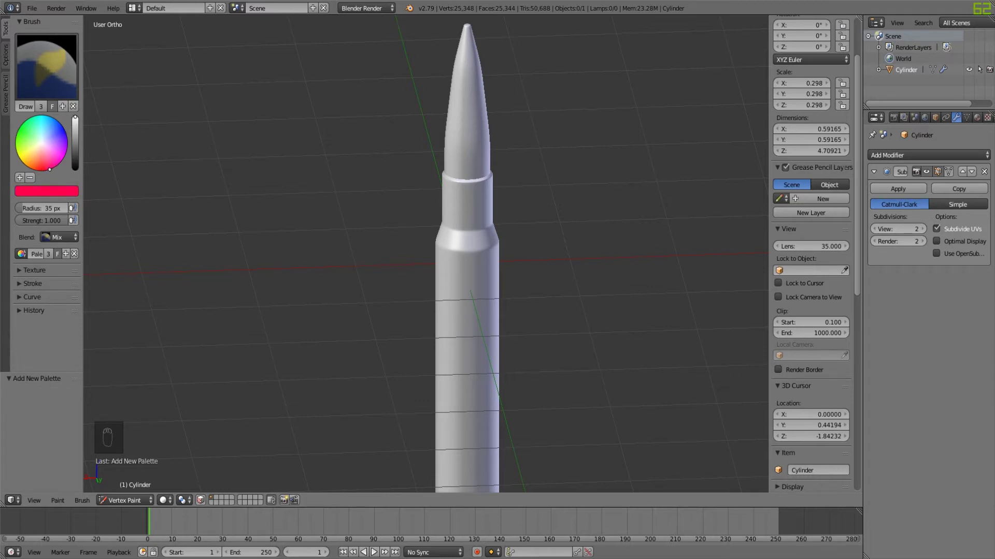
left_click(20, 177)
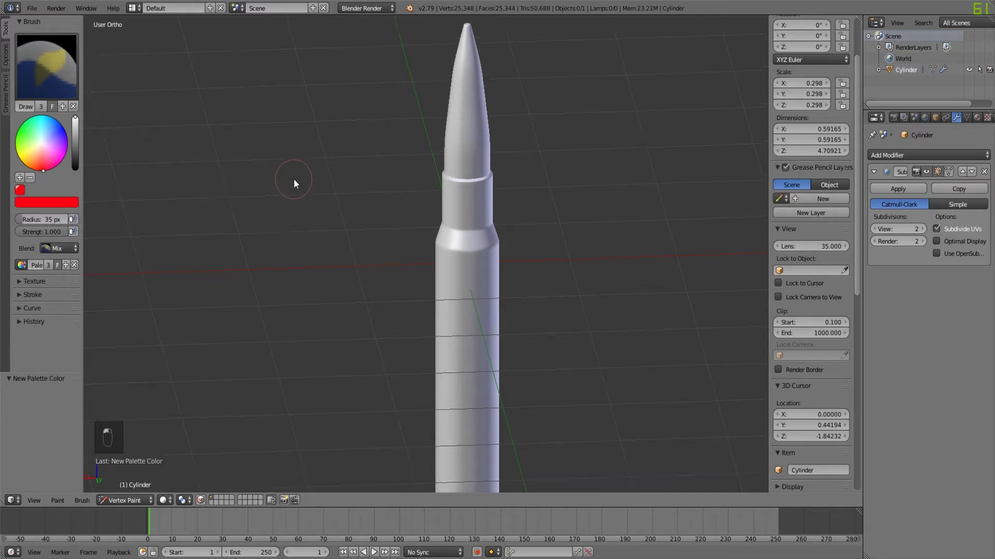
middle_click_drag(294, 179, 322, 161)
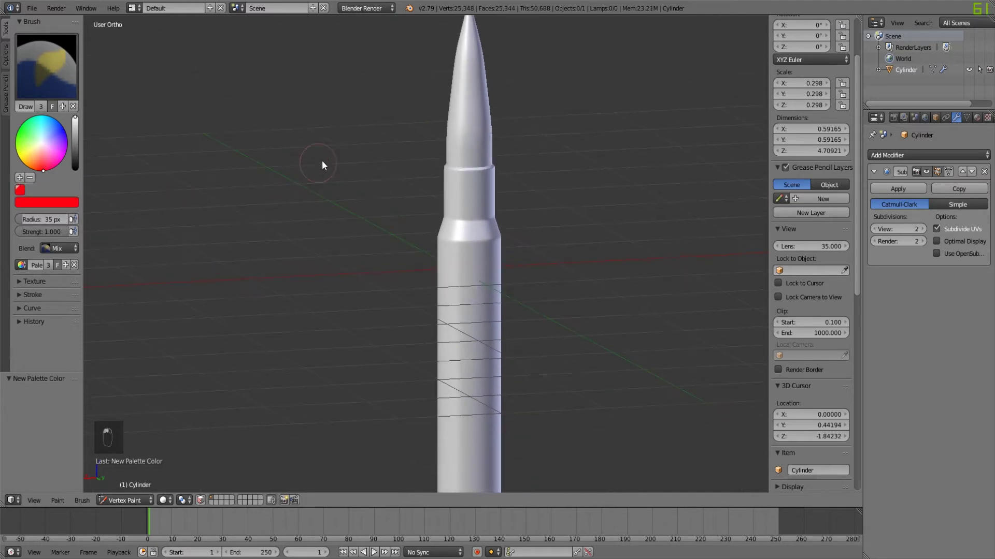
Step: Enable face selection masking for painting and select only the bullet tip's linked faces
left_click(202, 502)
middle_click_drag(268, 420, 387, 229)
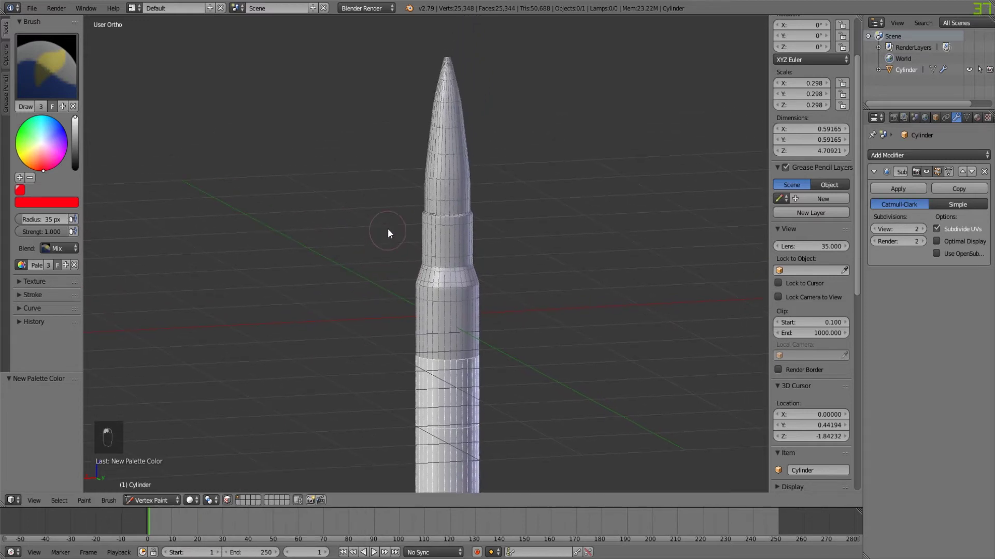
key("a")
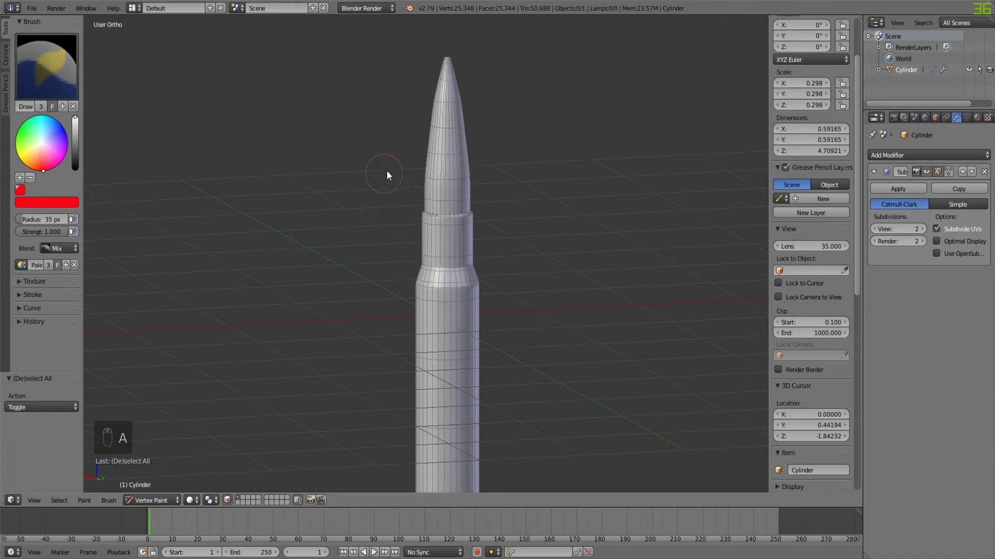
key("l")
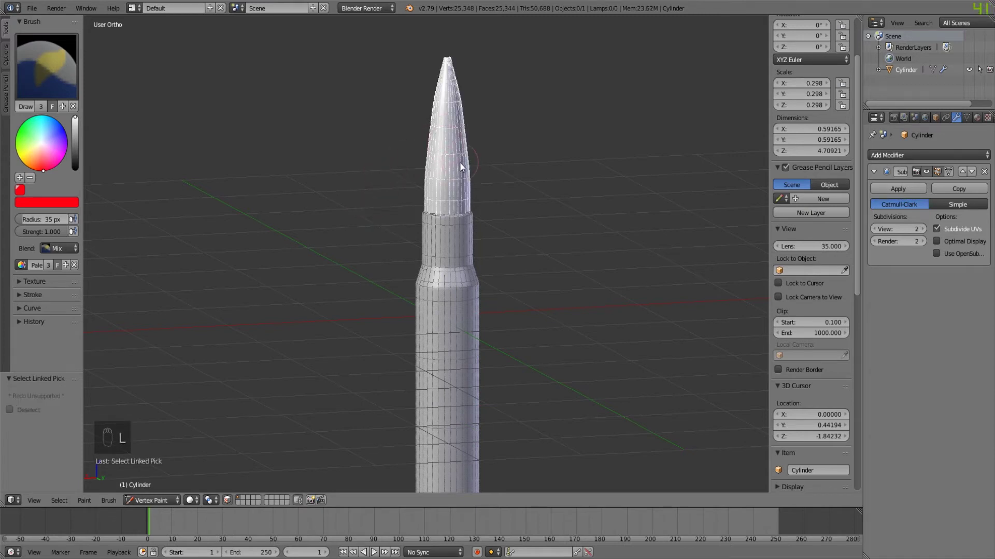
key("Tab")
scroll(472, 205, "down", 5)
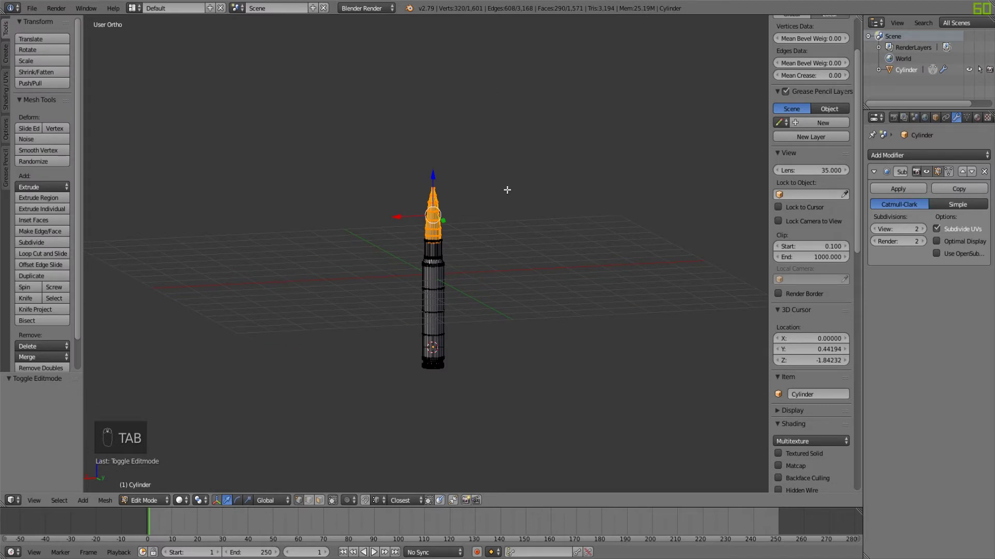
key("Tab")
scroll(489, 161, "up", 6)
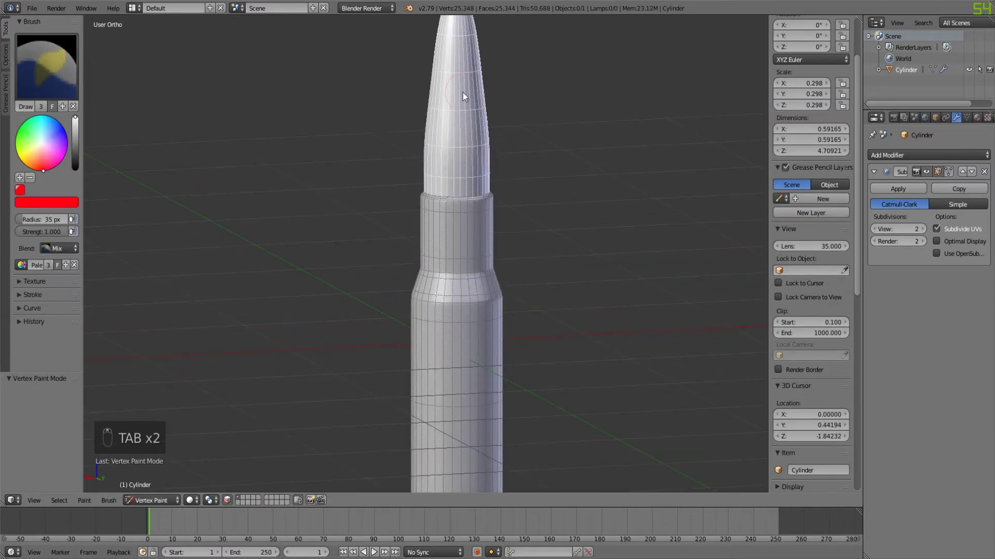
Step: Fill the masked bullet tip with the red vertex color
key("shift+k")
key("shift+i")
key("Tab")
key("Tab")
scroll(403, 210, "down", 4)
scroll(450, 235, "up", 7)
Step: Clear the face selection and select only the linked faces of the cartridge case
key("a")
key("a")
key("a")
scroll(514, 287, "up", 3)
middle_click_drag(515, 287, 371, 226, "shift")
key("l")
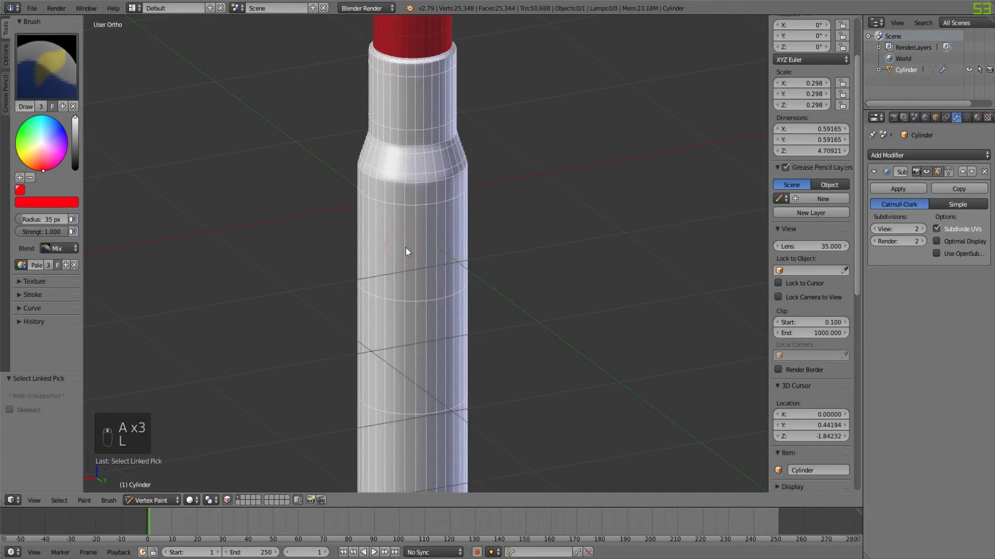
Step: Set the brush color to blue, add it as a palette swatch and fill the case with it
left_click(64, 127)
left_click(20, 177)
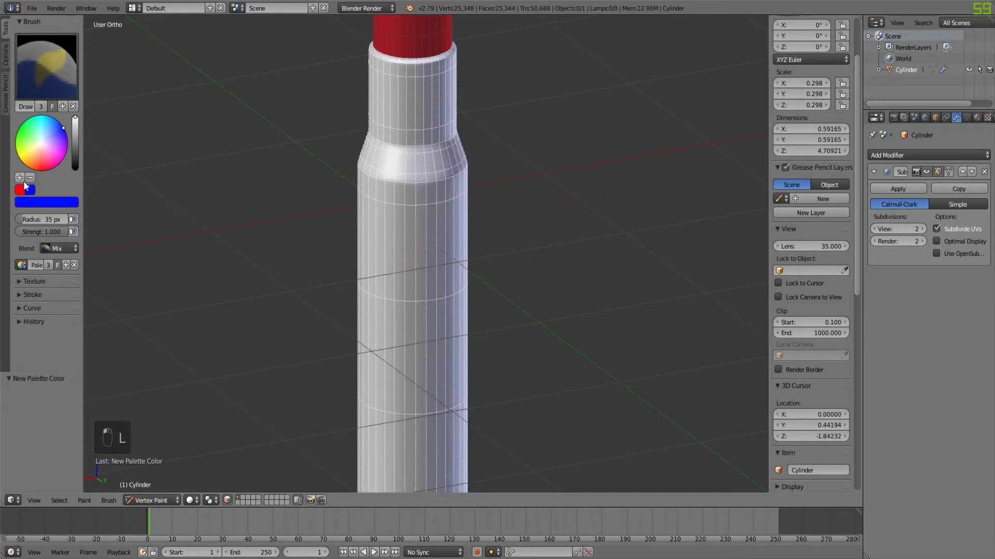
key("shift+k")
key("Tab")
scroll(466, 212, "down", 5)
key("Tab")
Step: Deselect all faces of the painted cartridge and save the file over the existing one
key("a")
key("a")
key("a")
mouse_move(530, 260)
middle_mouse_down()
mouse_move(446, 194)
mouse_move(517, 204)
mouse_move(427, 282)
mouse_move(396, 357)
mouse_move(501, 277)
mouse_move(455, 306)
middle_mouse_up()
key("ctrl+s")
left_click(517, 207)
scroll(456, 306, "up", 6)
scroll(523, 318, "down", 4)
Step: Unwrap the entire cartridge mesh in Edit Mode with Smart UV Project, using an angle limit of 66 and island margin of 0
key("Tab")
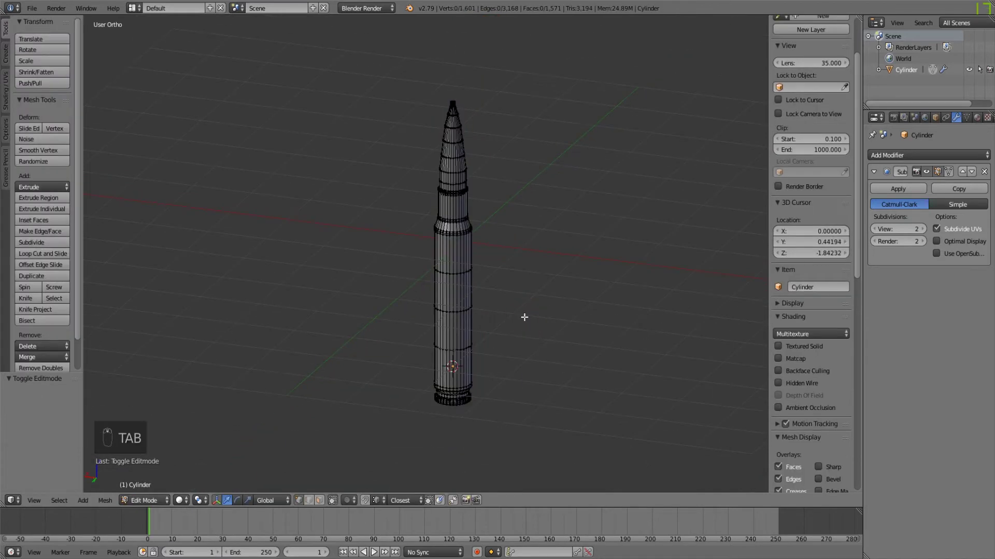
key("a")
key("a")
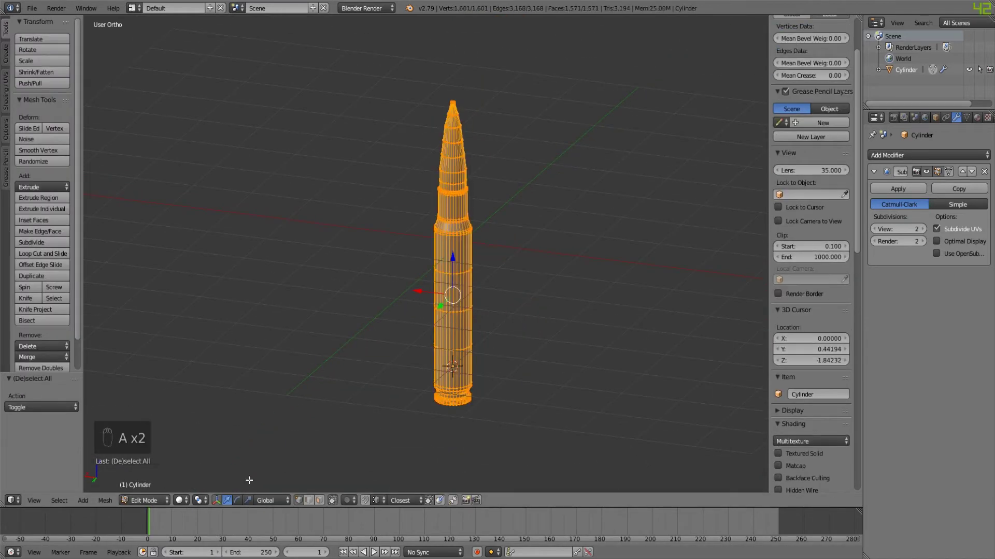
key("u")
left_click(421, 396)
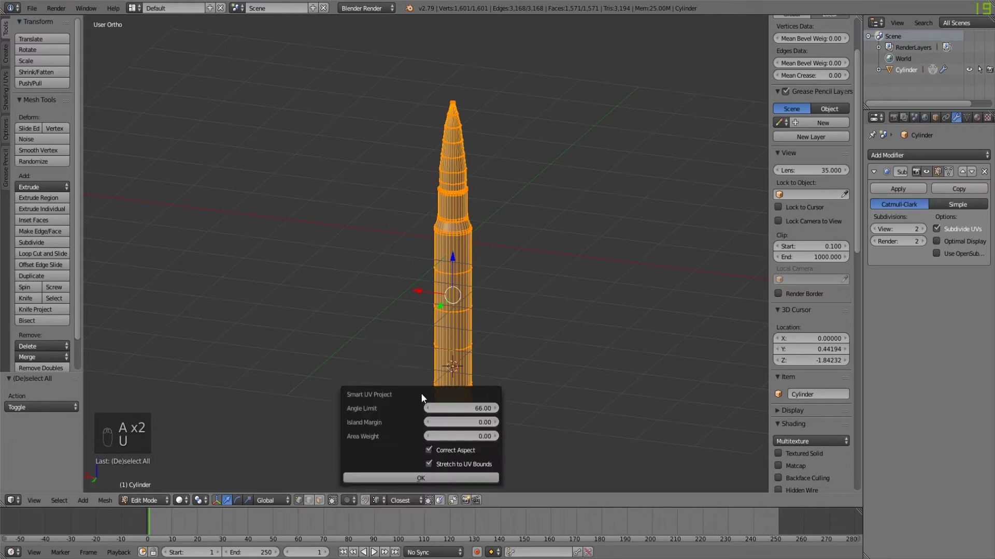
left_click(440, 478)
Step: Split off a UV/Image Editor beside the 3D view to show the cartridge's UV layout, and save the file
left_click_drag(3, 504, 355, 492)
left_click(13, 501)
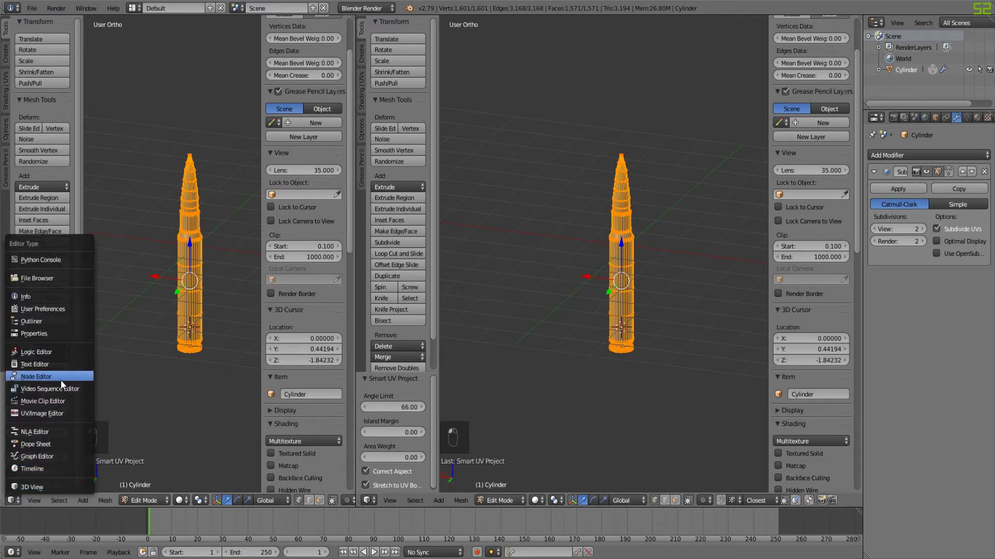
left_click(52, 413)
scroll(268, 174, "up", 5)
scroll(112, 159, "down", 5)
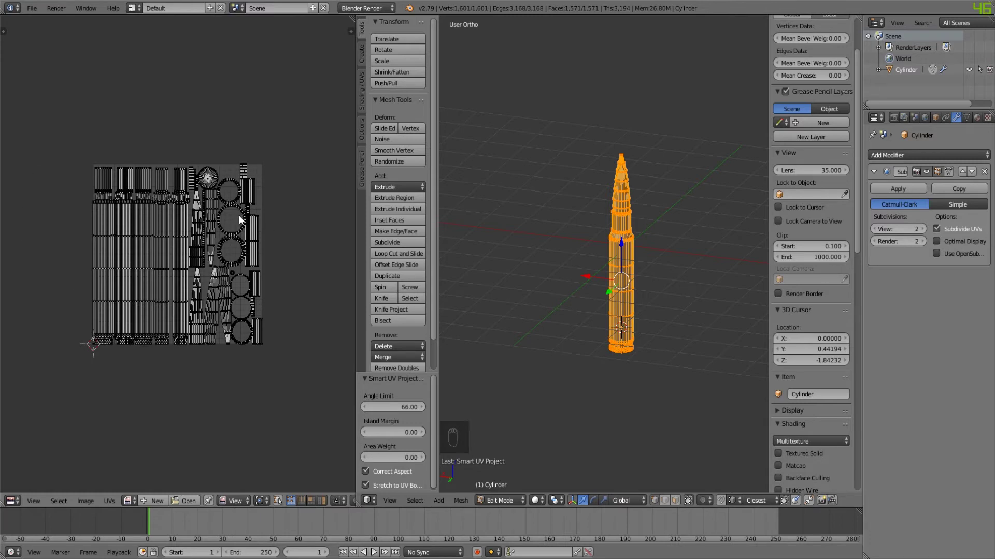
scroll(685, 259, "up", 6)
middle_click_drag(685, 259, 708, 268)
key("ctrl+s")
left_click(710, 270)
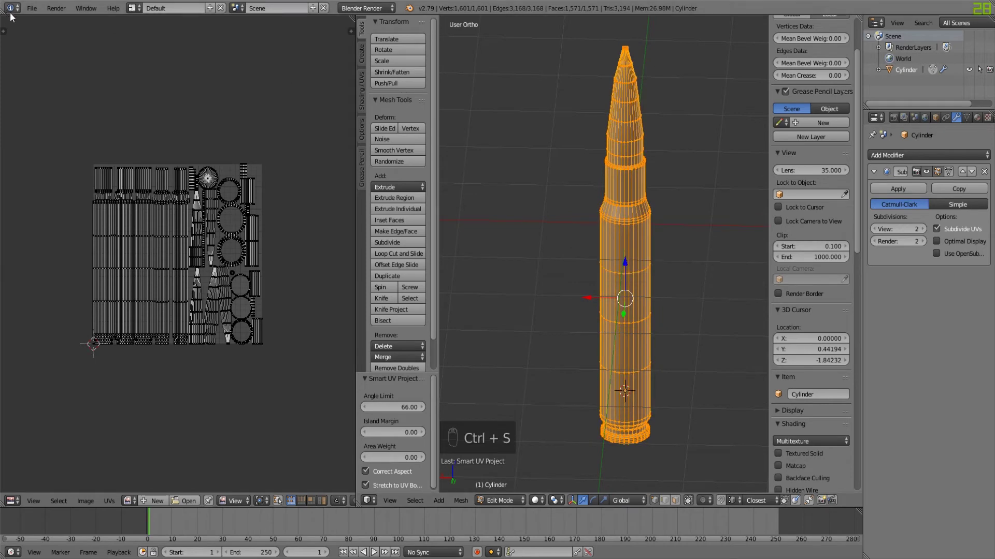
Step: Export the model as bullet.fbx into the Bullet Tutorial folder and save the file
left_click(31, 9)
mouse_move(77, 232)
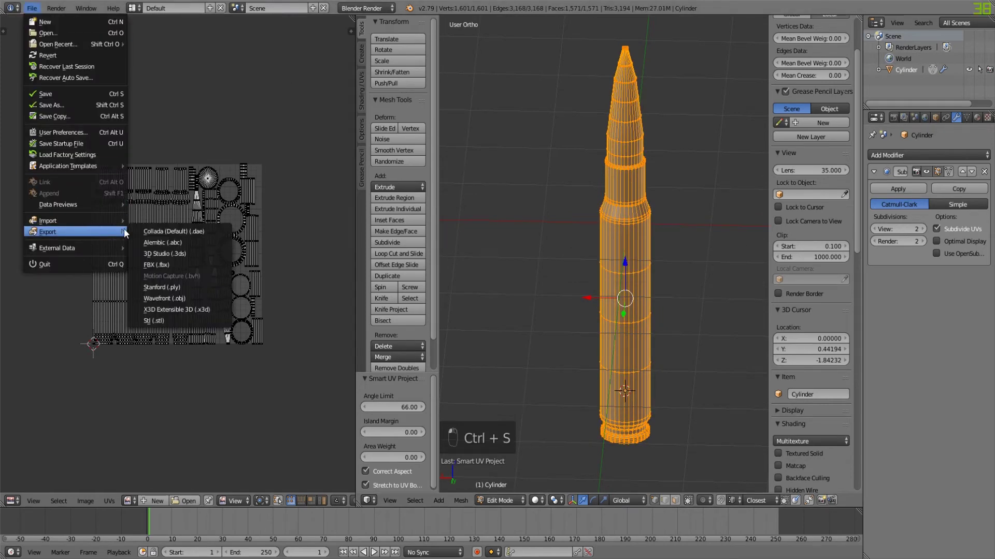
left_click(183, 260)
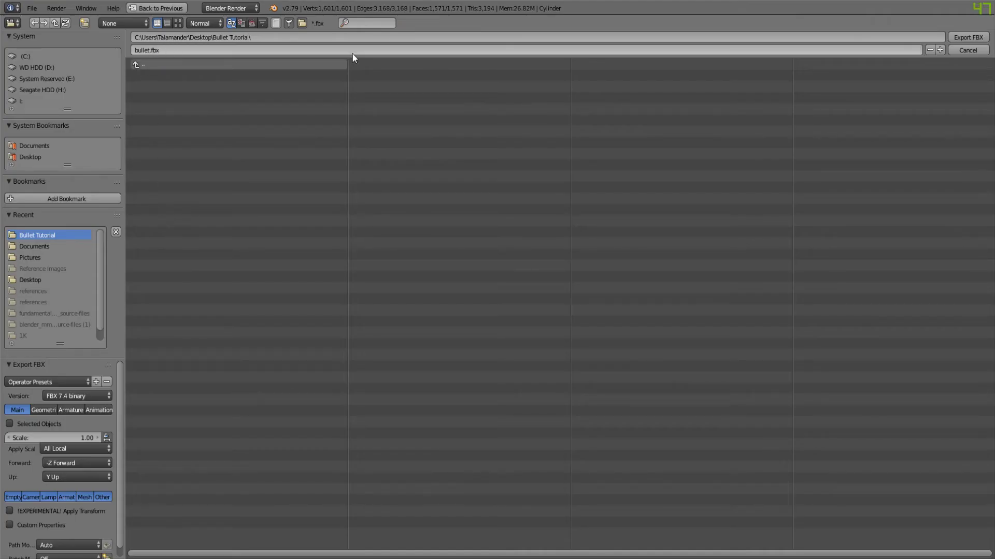
left_click(976, 39)
key("ctrl+s")
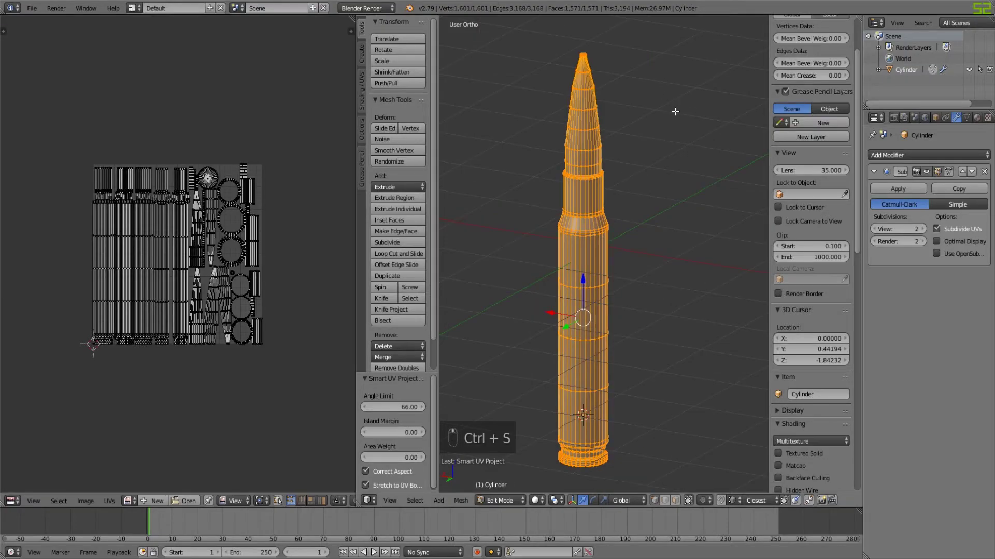
Step: Return the cartridge from Edit Mode to Object Mode
middle_click_drag(664, 116, 643, 149)
key("Tab")
scroll(641, 169, "up", 2)
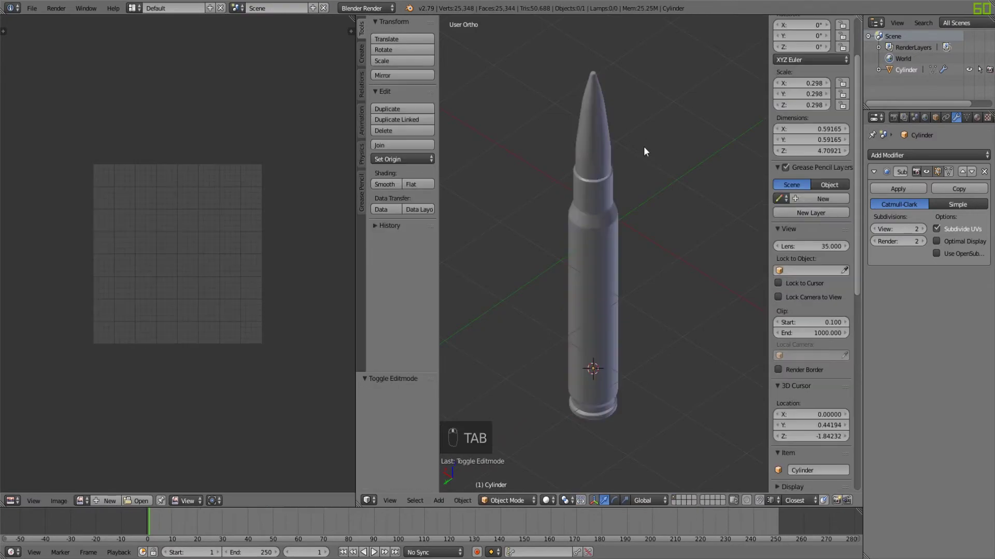
scroll(622, 188, "up", 2)
scroll(659, 253, "down", 3)
scroll(657, 191, "up", 3)
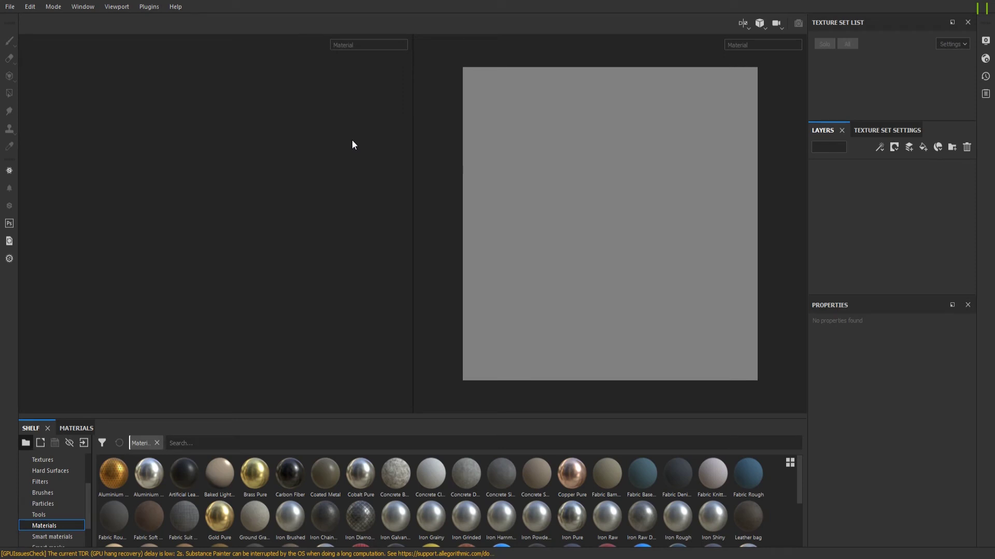
Step: In Substance Painter, create a new project from the bullet.fbx mesh with a document resolution of 2048
left_click(10, 8)
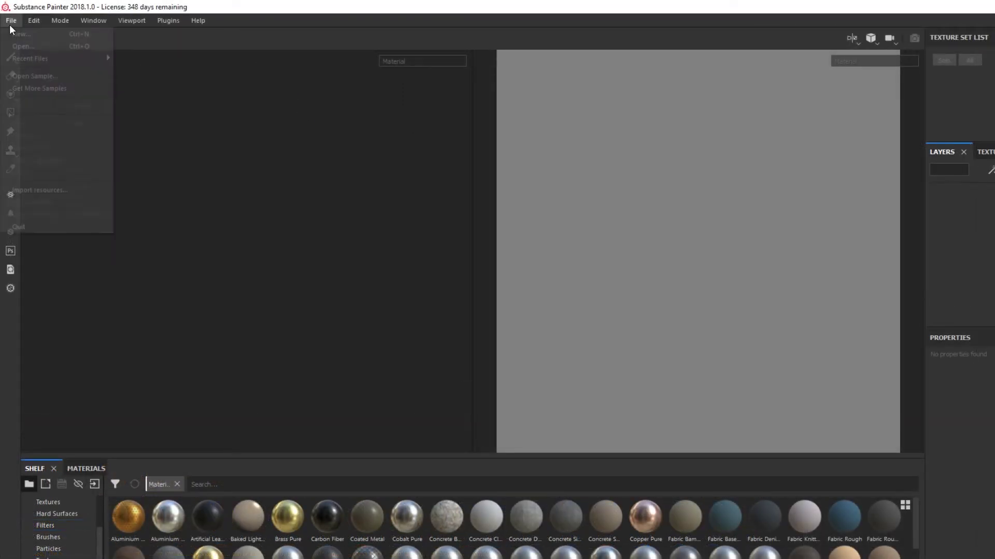
left_click(14, 33)
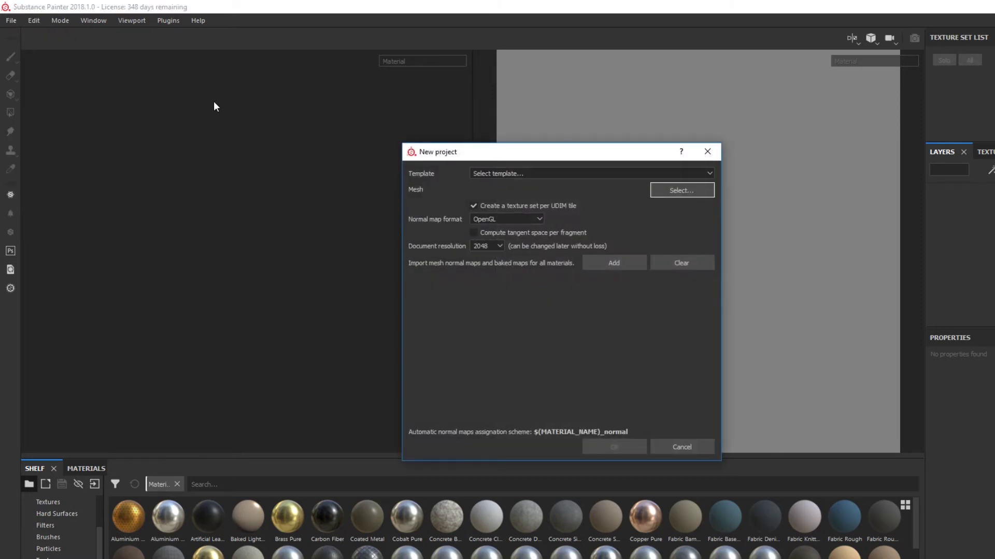
left_click(679, 191)
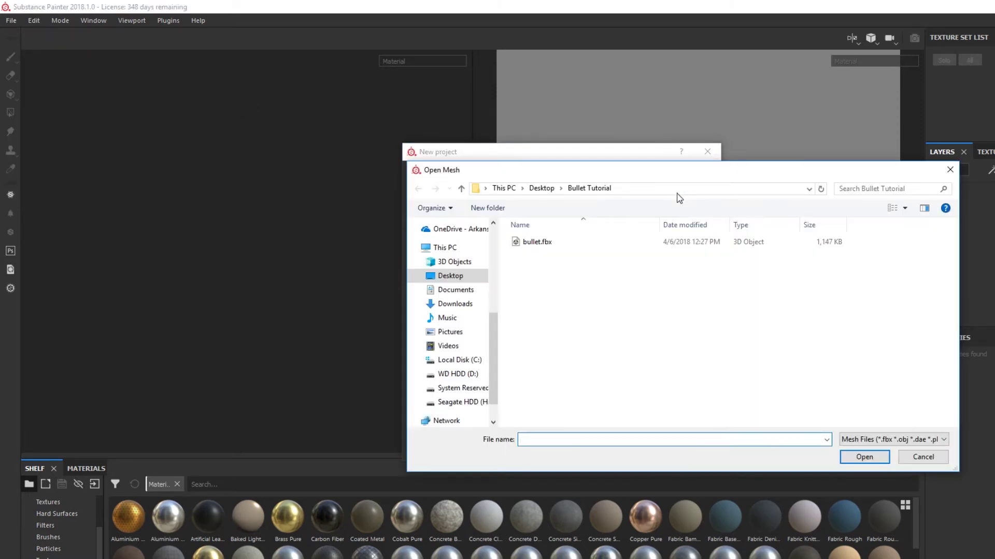
double_click(602, 242)
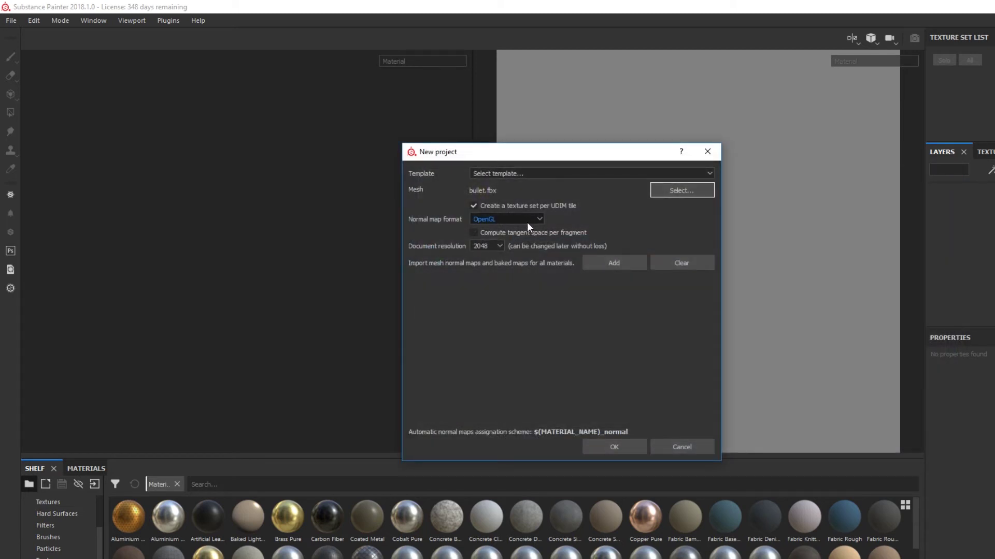
left_click(492, 246)
left_click(487, 286)
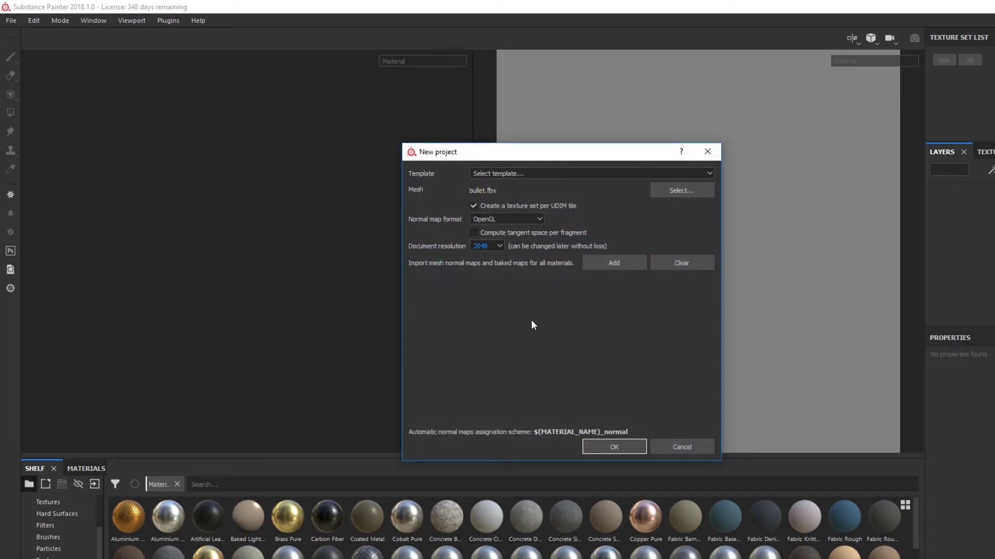
left_click(619, 447)
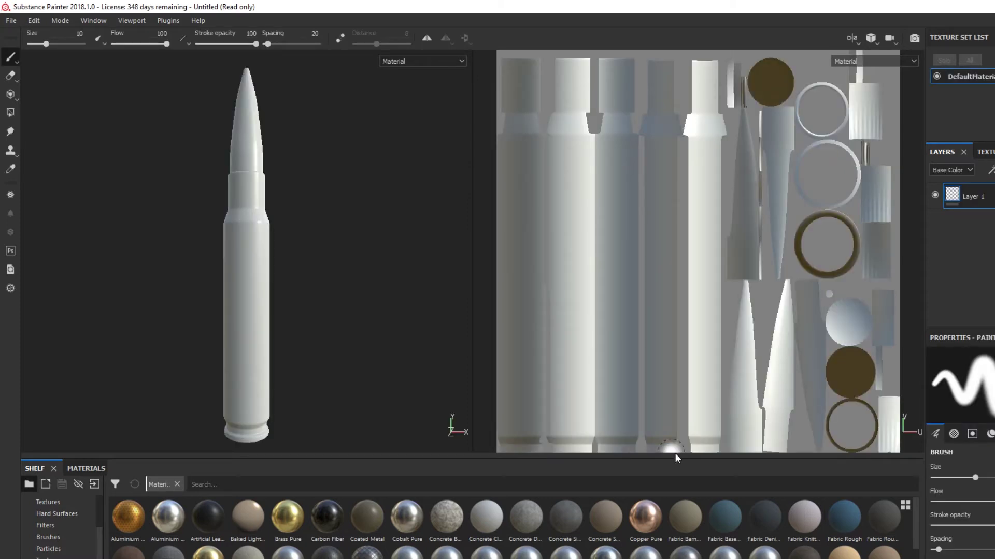
Step: Examine the imported cartridge's shape and shading from several angles and distances
mouse_move(304, 208)
left_mouse_down("alt")
mouse_move(342, 120)
mouse_move(347, 137)
mouse_move(387, 121)
mouse_move(344, 116)
mouse_move(264, 135)
mouse_move(363, 133)
mouse_move(313, 84)
mouse_move(335, 124)
mouse_move(355, 100)
left_mouse_up("alt")
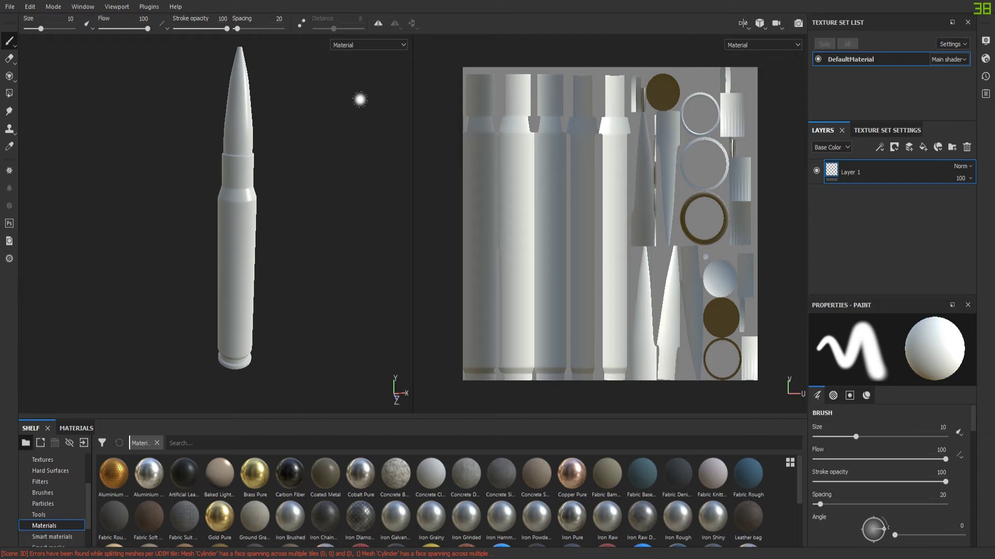
left_click_drag(360, 99, 303, 237, "alt")
mouse_move(265, 191)
left_mouse_down("alt")
mouse_move(238, 173)
mouse_move(330, 52)
mouse_move(257, 78)
mouse_move(280, 102)
left_mouse_up("alt")
scroll(248, 220, "up", 5)
scroll(248, 222, "down", 5)
scroll(243, 226, "up", 5)
scroll(243, 225, "down", 5)
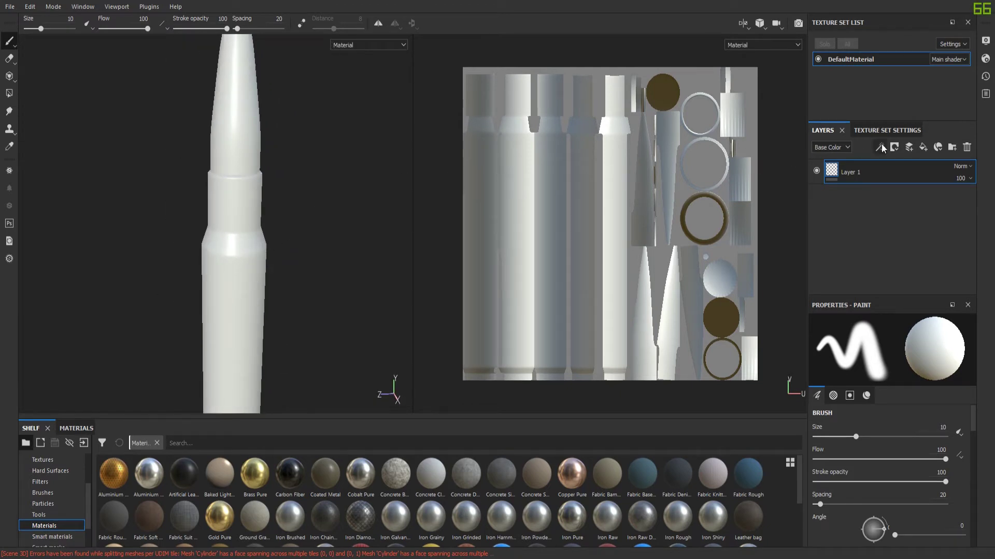
Step: Bake all mesh maps at an output size of 2048, with Vertex Color as the ID map's color source
left_click(897, 130)
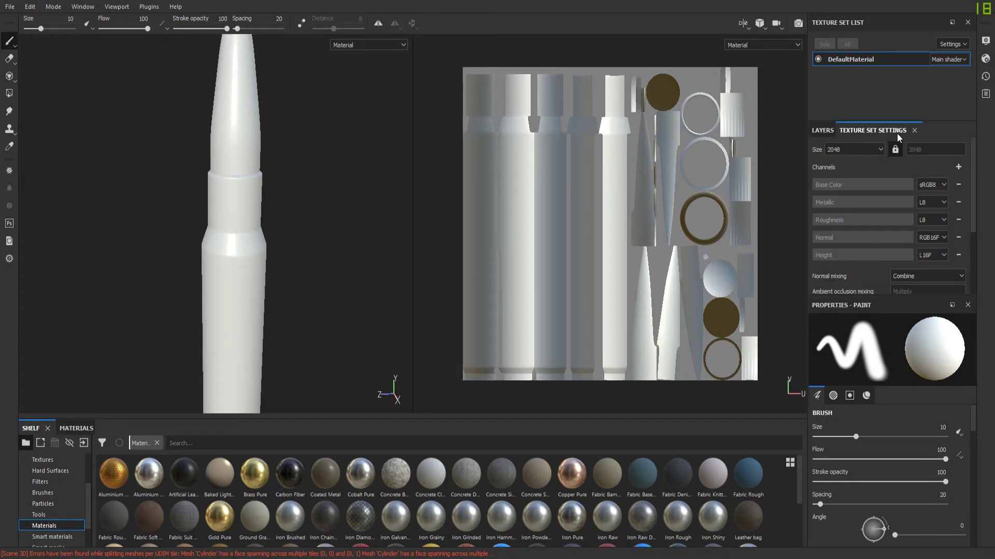
scroll(904, 195, "down", 4)
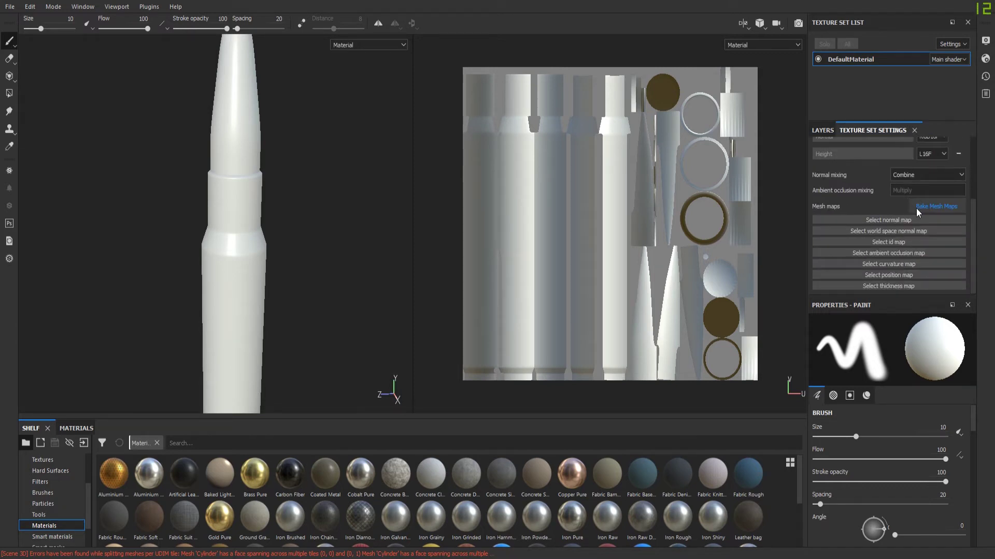
left_click(932, 207)
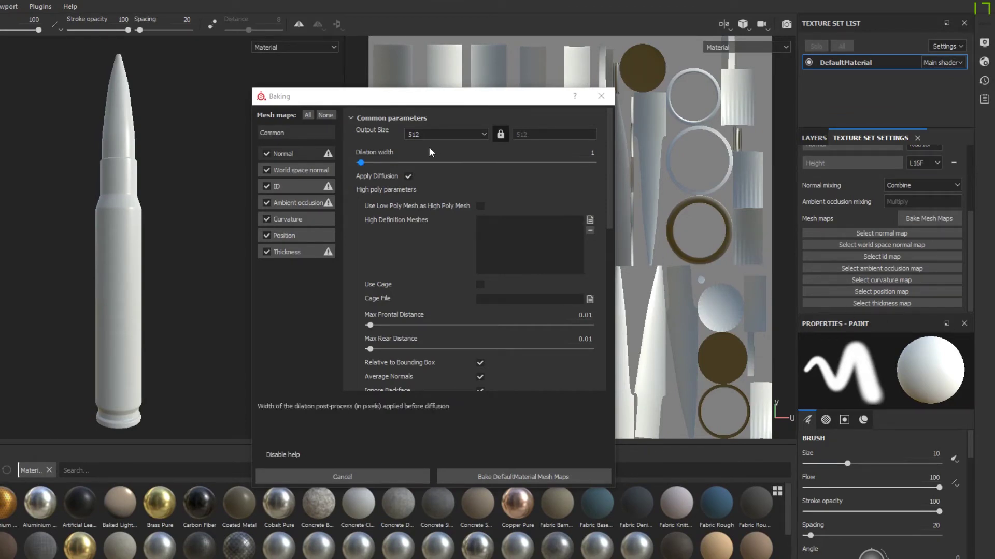
left_click(420, 134)
left_click(421, 190)
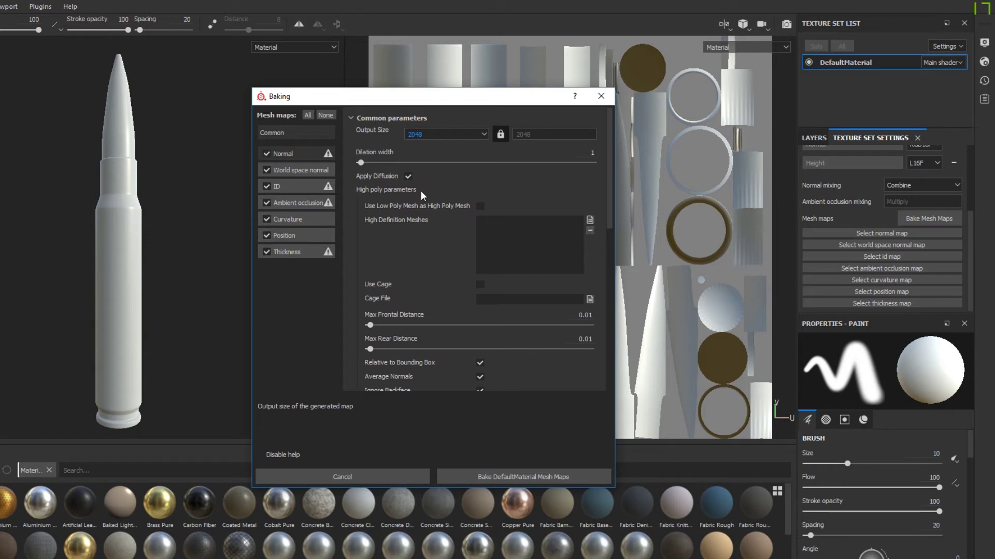
left_click(294, 188)
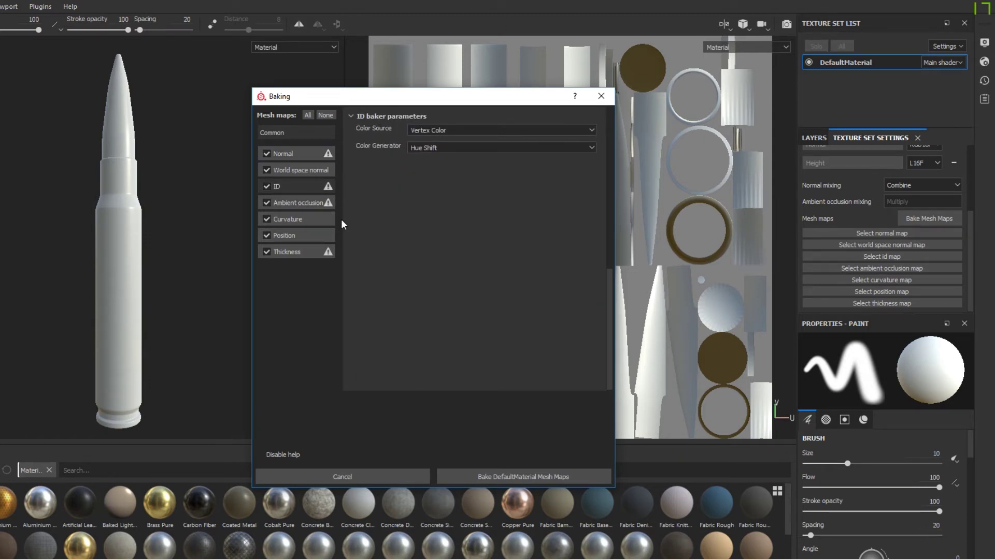
left_click(520, 477)
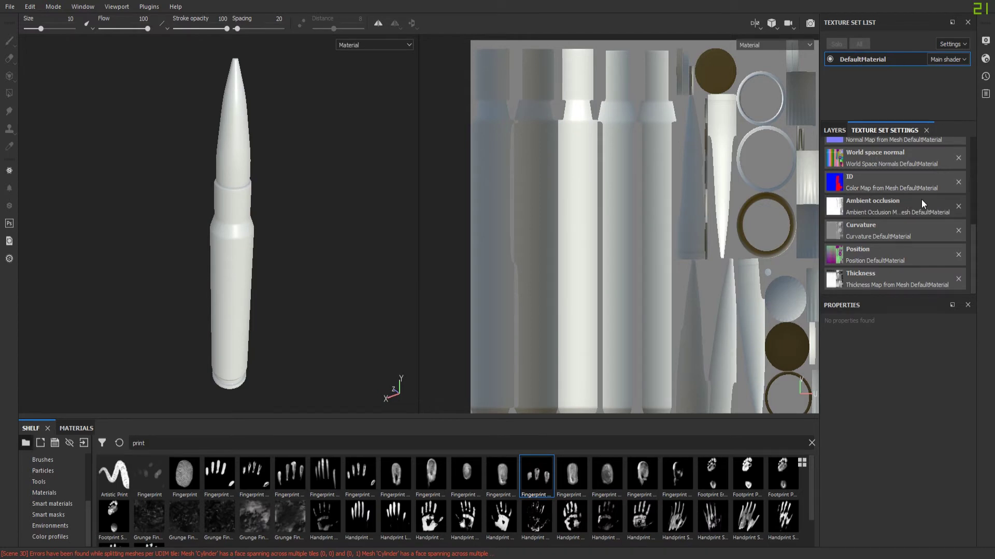
Step: Add two folders to the layer stack
left_click(844, 131)
left_click(952, 147)
left_click(952, 147)
Step: Rename the lower layer folder as Base
double_click(875, 196)
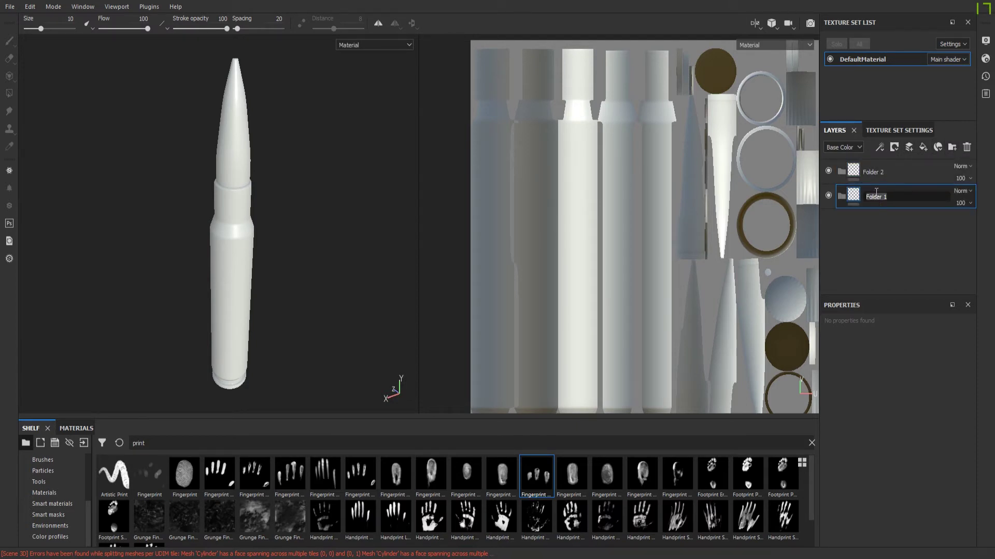
type("Baes")
key("Return")
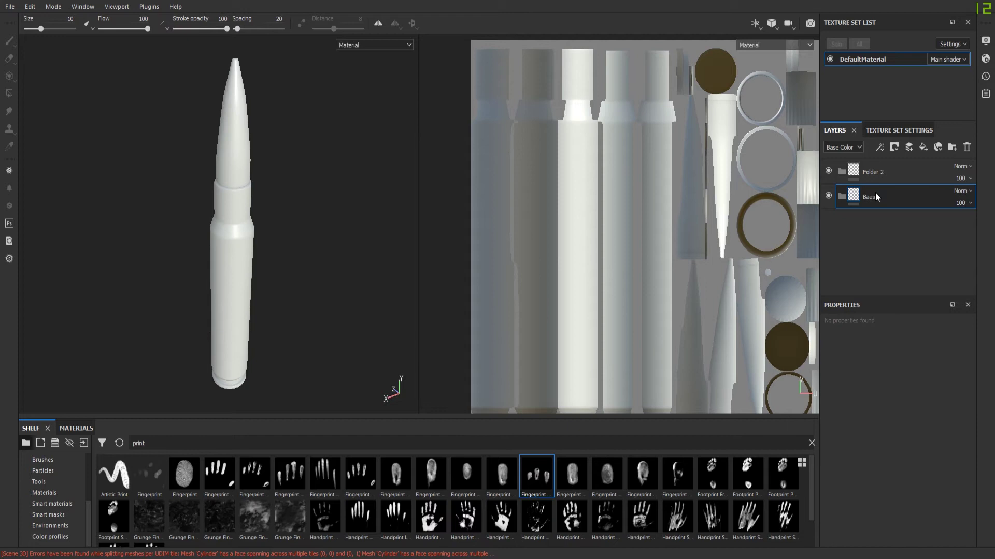
double_click(873, 197)
type("Base")
key("Return")
Step: Rename the upper layer folder as Bullet
left_click(862, 175)
double_click(869, 175)
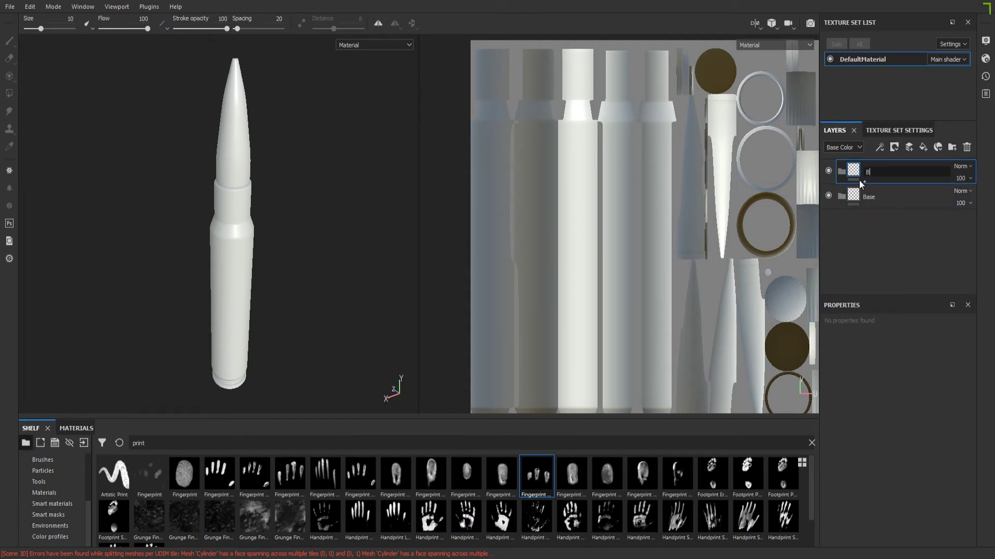
type("Bullet")
key("Return")
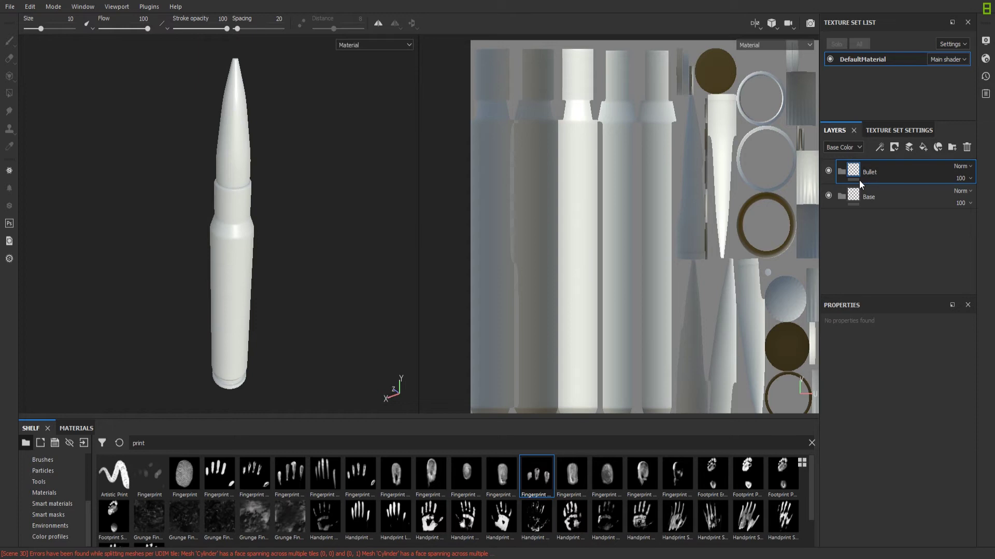
Step: Add the Brass Pure material as a fill layer inside the Base folder
left_click(875, 193)
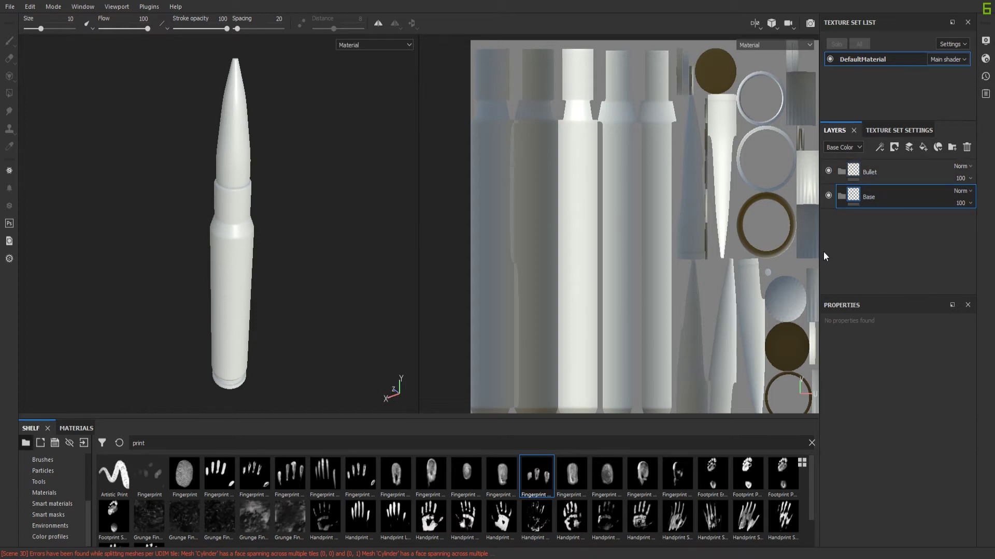
left_click(67, 492)
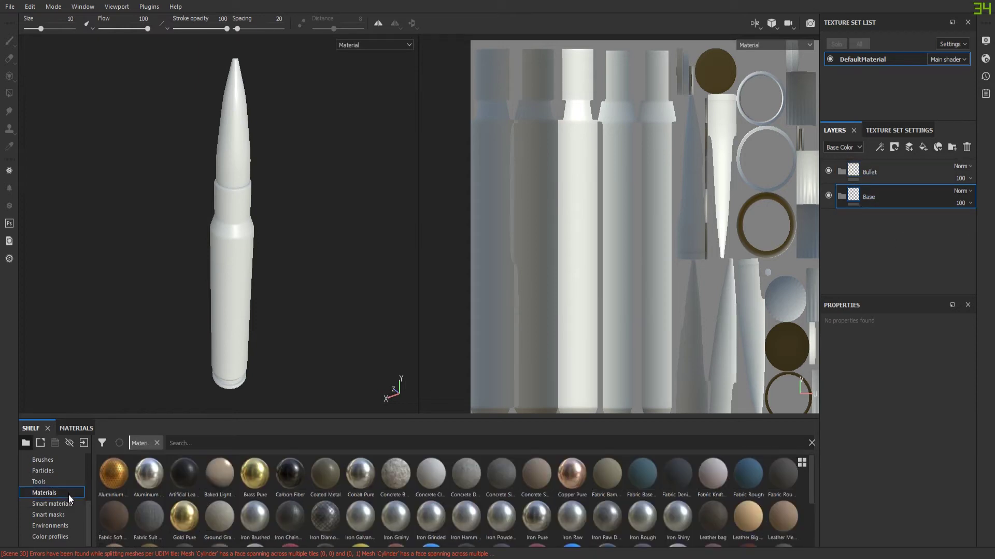
left_click_drag(260, 474, 260, 294)
left_click_drag(881, 172, 895, 225)
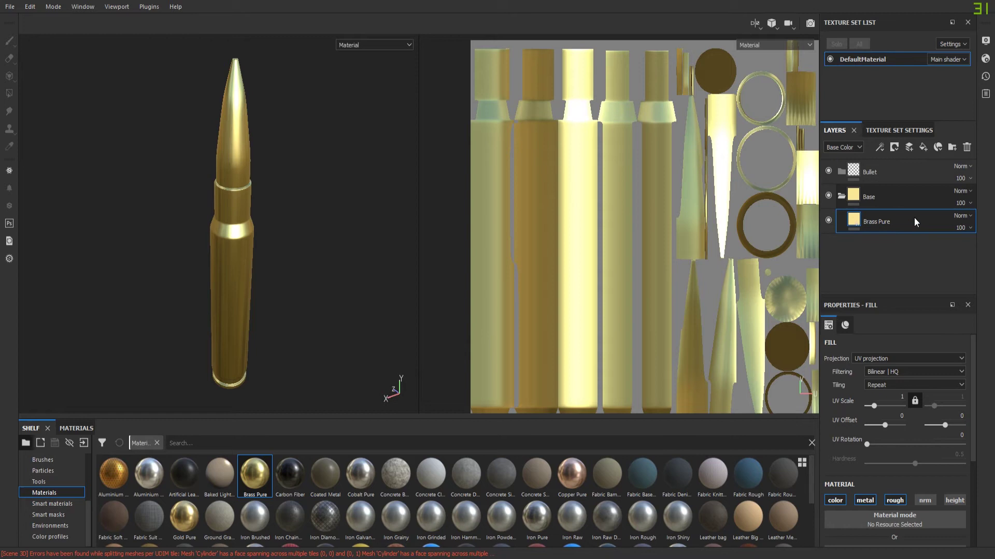
Step: Add a color selection mask to the Base folder, picking the casing's blue ID color
left_click(899, 198)
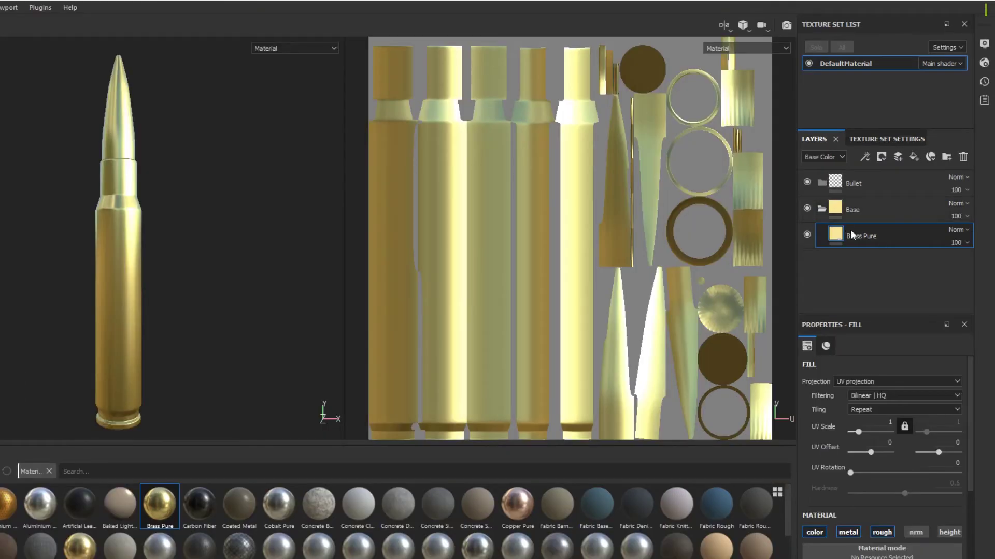
right_click(870, 210)
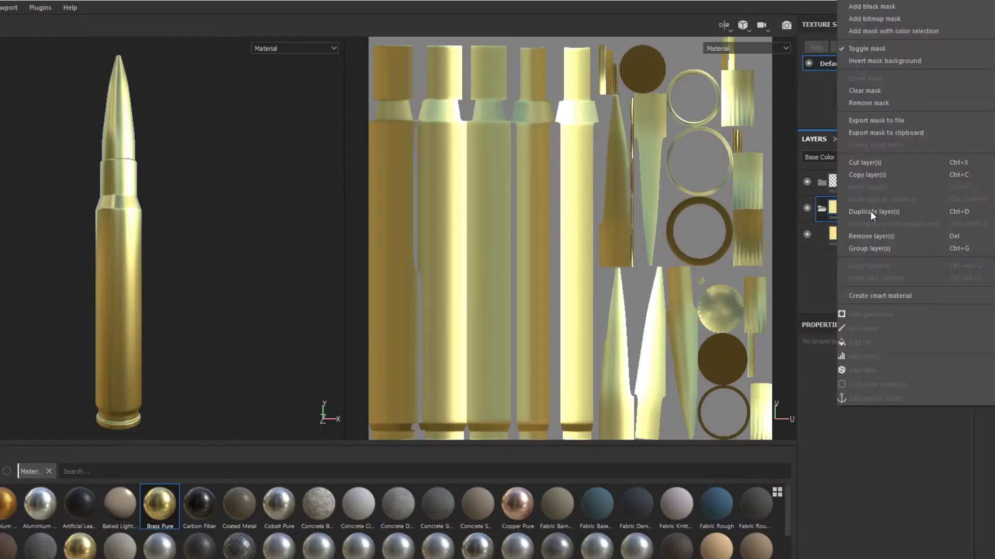
left_click(890, 31)
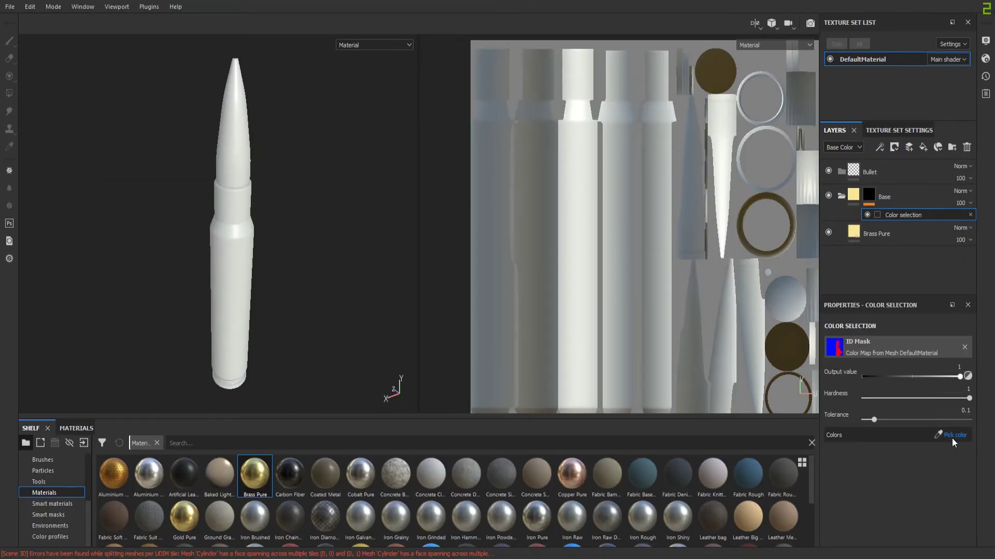
left_click(952, 436)
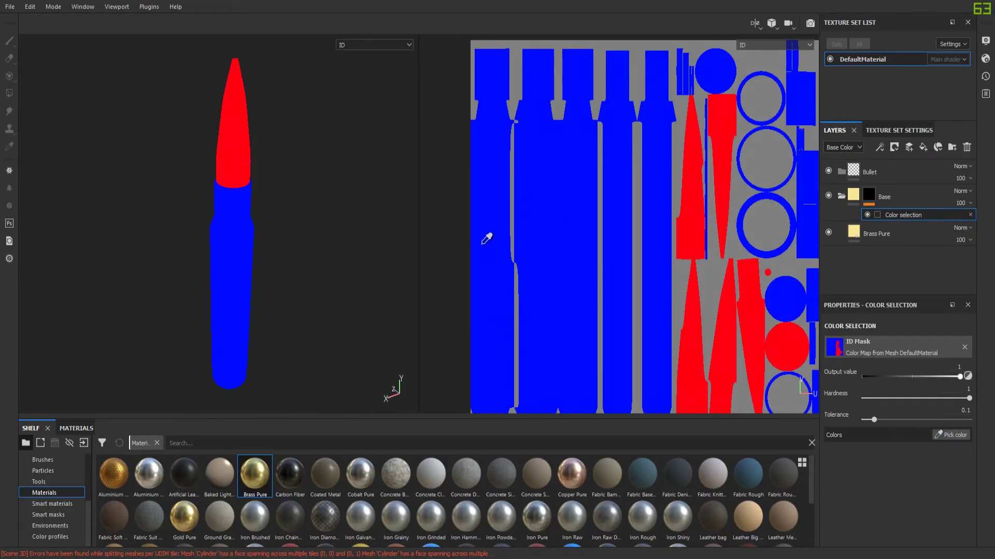
left_click(223, 246)
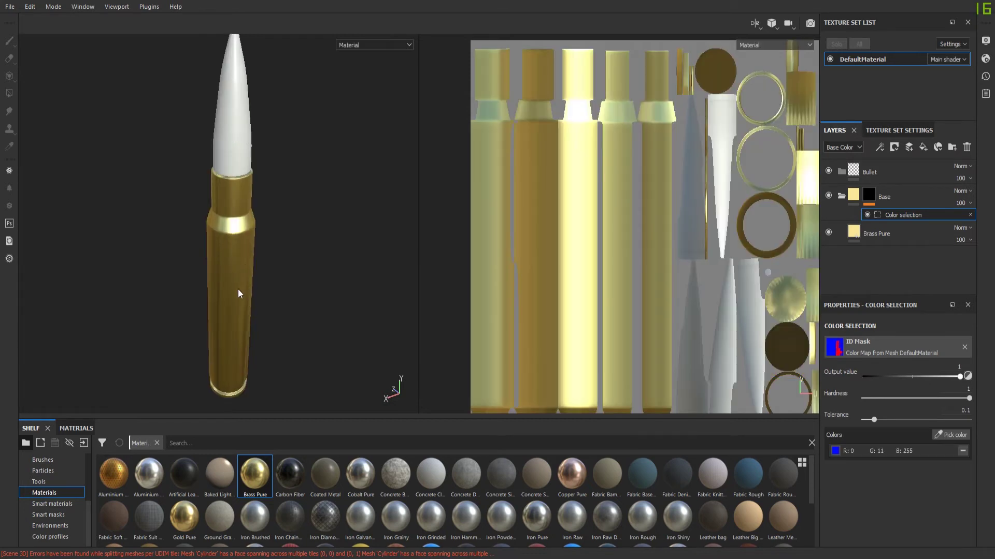
Step: Examine the brass material on the casing and its rim from several angles and distances
scroll(237, 303, "up", 5)
middle_click_drag(234, 302, 231, 206, "alt")
left_click_drag(210, 322, 210, 231, "alt")
middle_click_drag(210, 231, 218, 186, "alt")
scroll(222, 287, "up", 5)
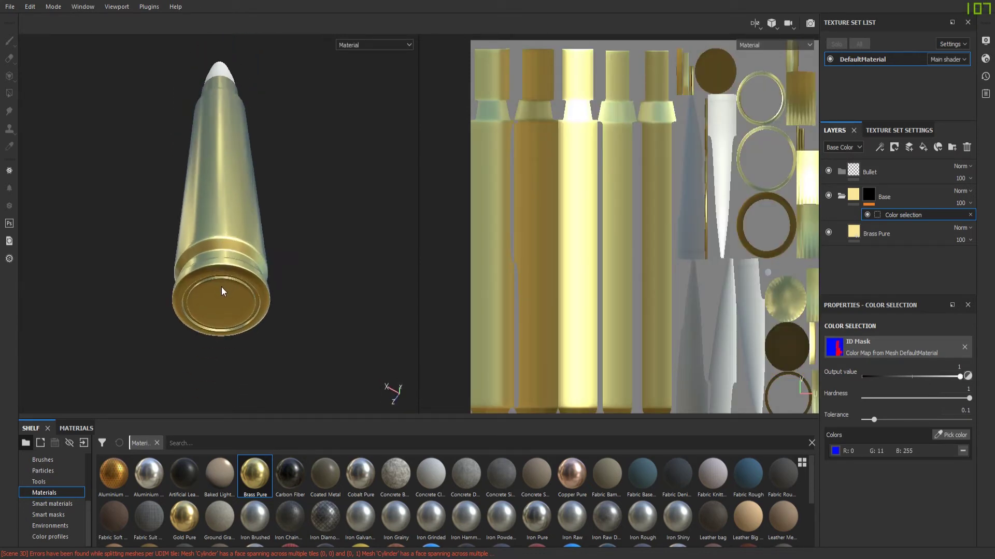
scroll(218, 306, "up", 2)
left_click_drag(296, 279, 210, 334, "alt")
scroll(253, 320, "up", 3)
scroll(266, 307, "down", 6)
scroll(275, 287, "down", 5)
left_click_drag(277, 282, 322, 224, "alt")
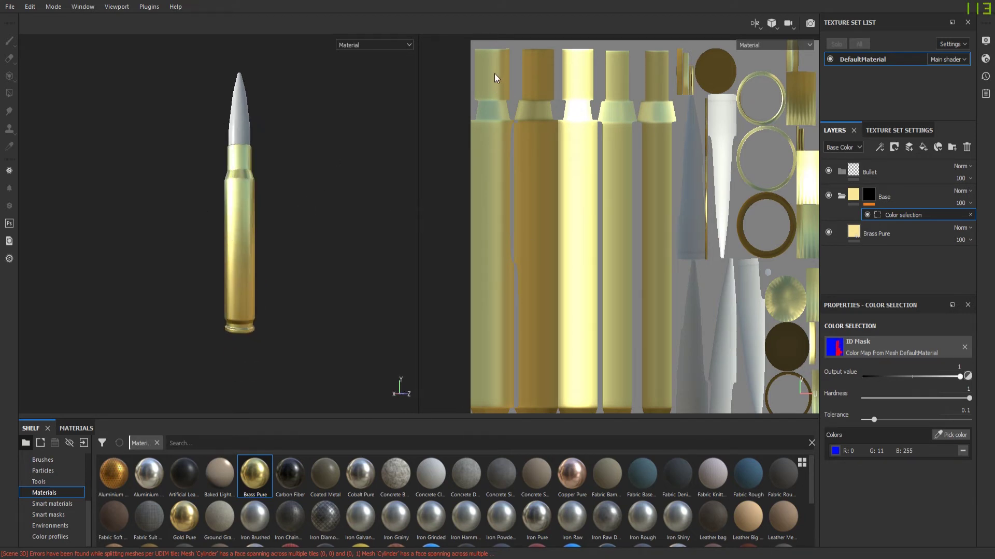
mouse_move(327, 215)
left_mouse_down("alt")
mouse_move(309, 197)
mouse_move(351, 271)
mouse_move(311, 255)
mouse_move(302, 234)
left_mouse_up("alt")
middle_click_drag(303, 235, 312, 245, "alt")
scroll(321, 252, "down", 3)
scroll(319, 233, "up", 6)
middle_click_drag(261, 182, 284, 228, "alt")
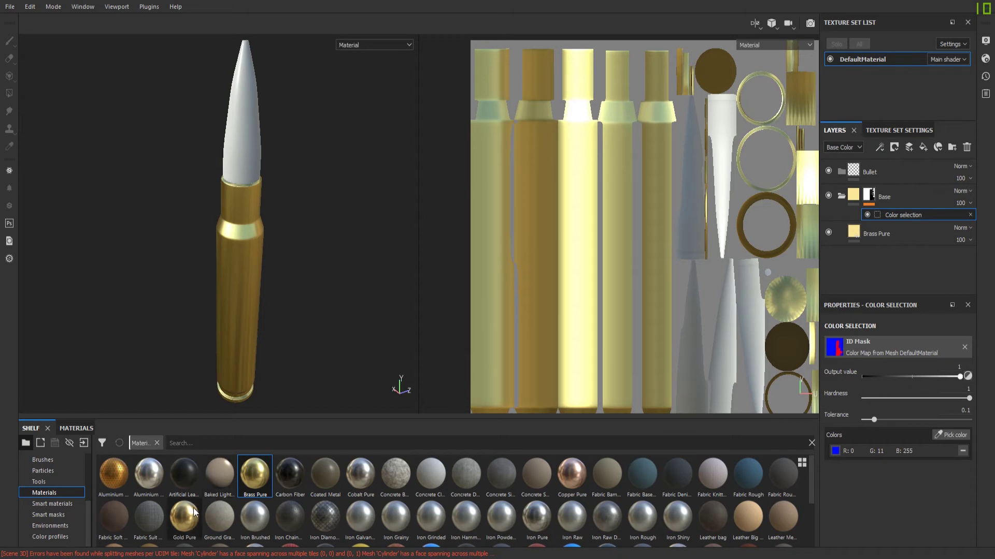
Step: Place a Copper Pure fill layer in the Bullet folder and mask the folder by color selection with the bullet's red ID color
left_click_drag(586, 485, 288, 165)
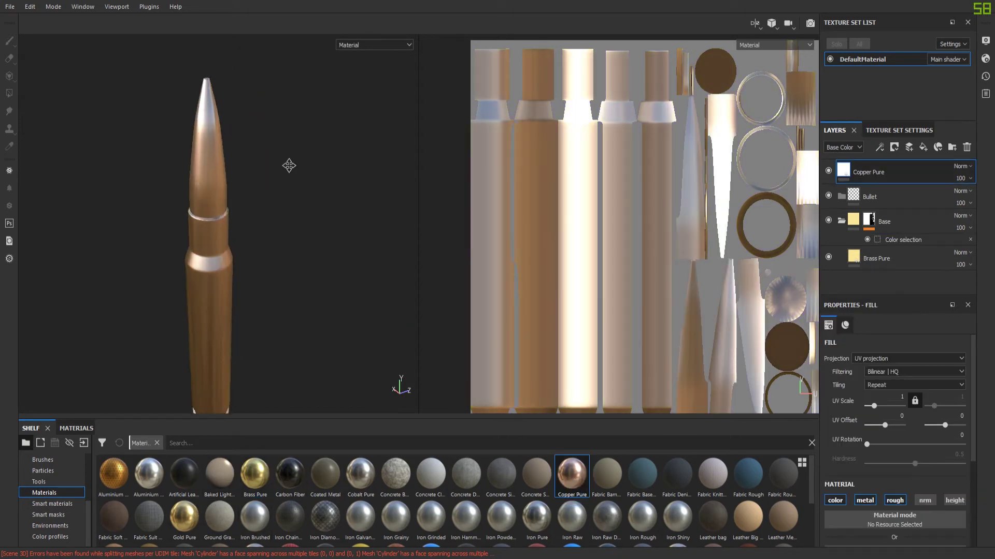
left_click_drag(859, 202, 887, 188)
left_click(874, 172)
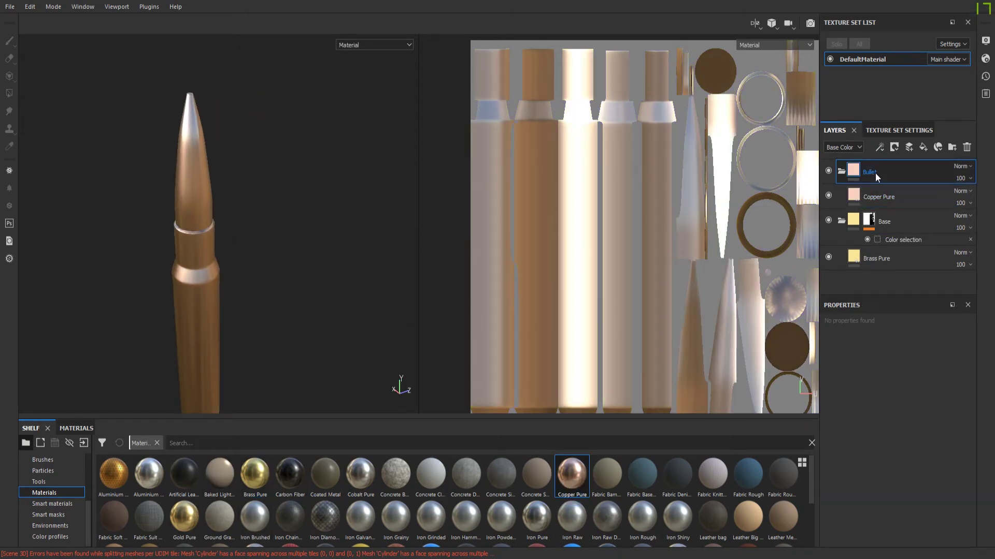
left_click(951, 435)
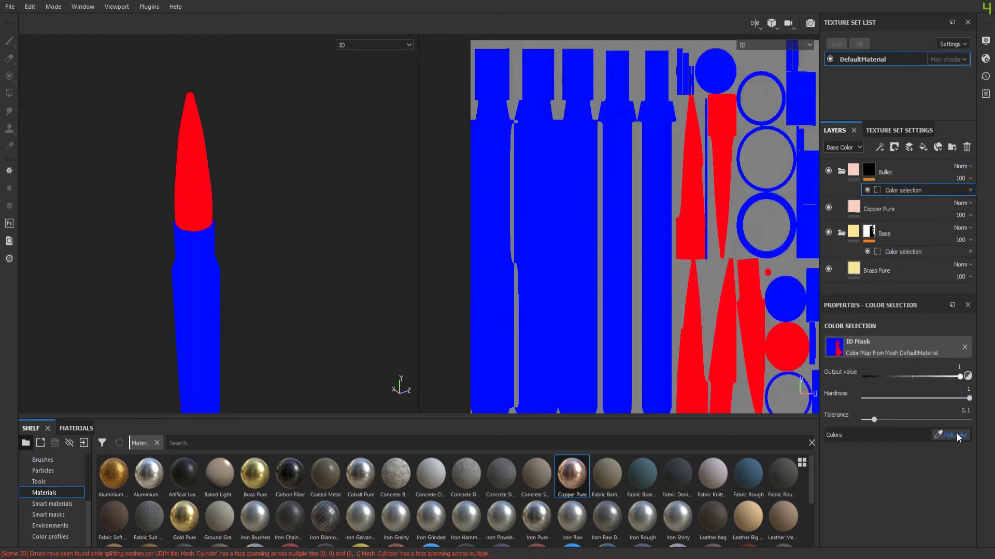
left_click(197, 170)
Step: Examine the copper bullet and its seam with the brass neck from several angles, and browse the other available materials
left_click_drag(195, 164, 200, 192, "alt")
right_click_drag(200, 191, 343, 202, "alt")
left_click_drag(344, 202, 300, 178, "alt")
middle_click_drag(300, 178, 262, 139, "alt")
scroll(262, 140, "down", 2)
scroll(130, 265, "up", 5)
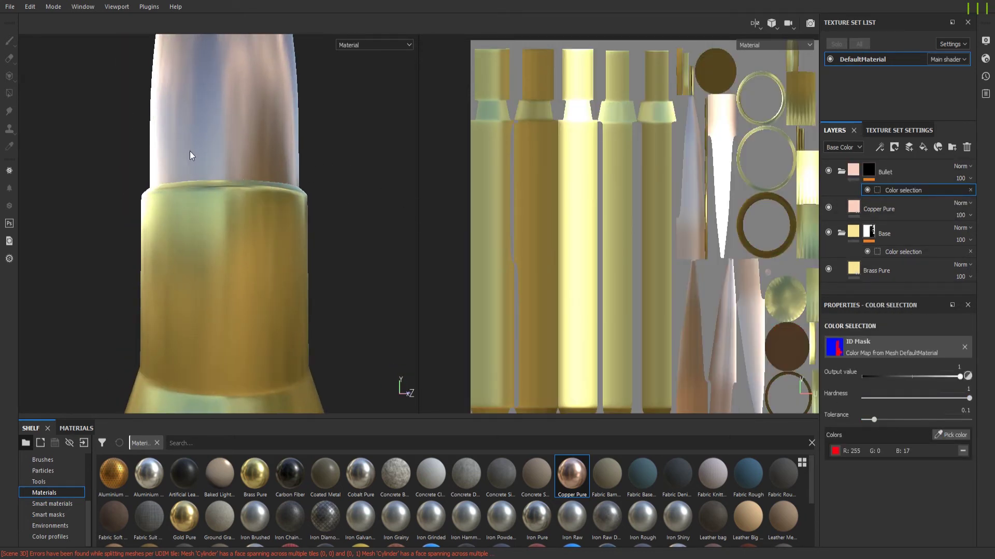
left_click_drag(254, 155, 324, 206, "alt")
middle_click_drag(324, 207, 130, 158, "alt")
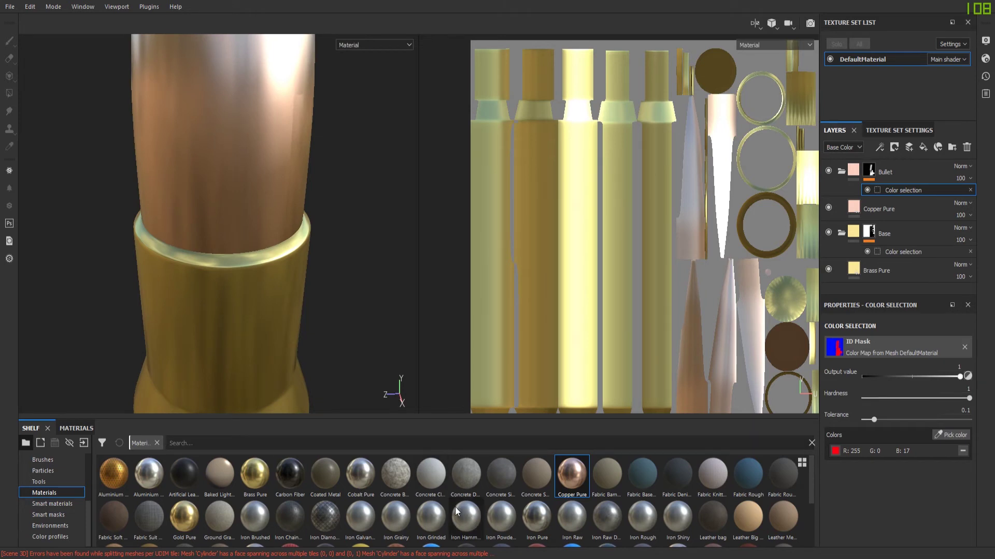
scroll(455, 506, "down", 2)
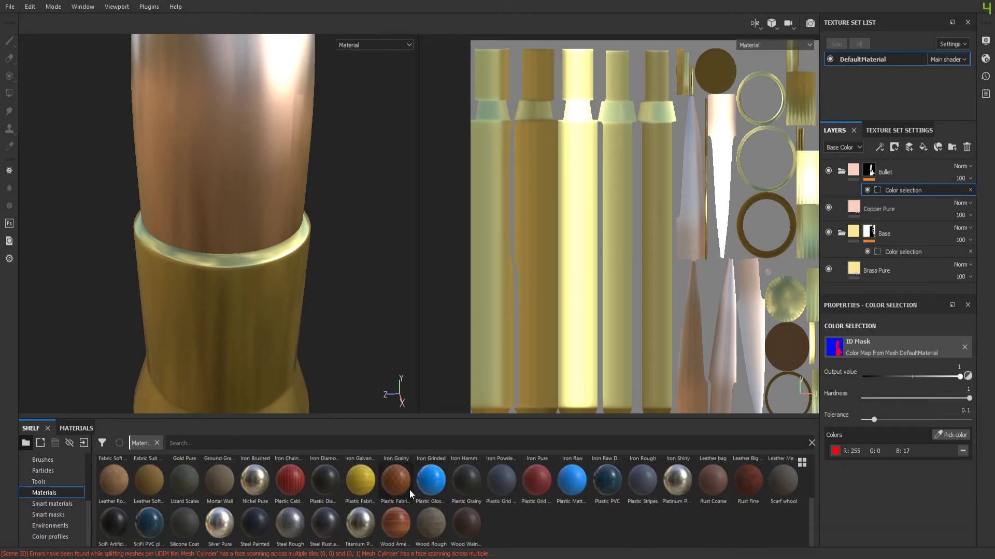
scroll(303, 353, "up", 3)
scroll(325, 372, "down", 6)
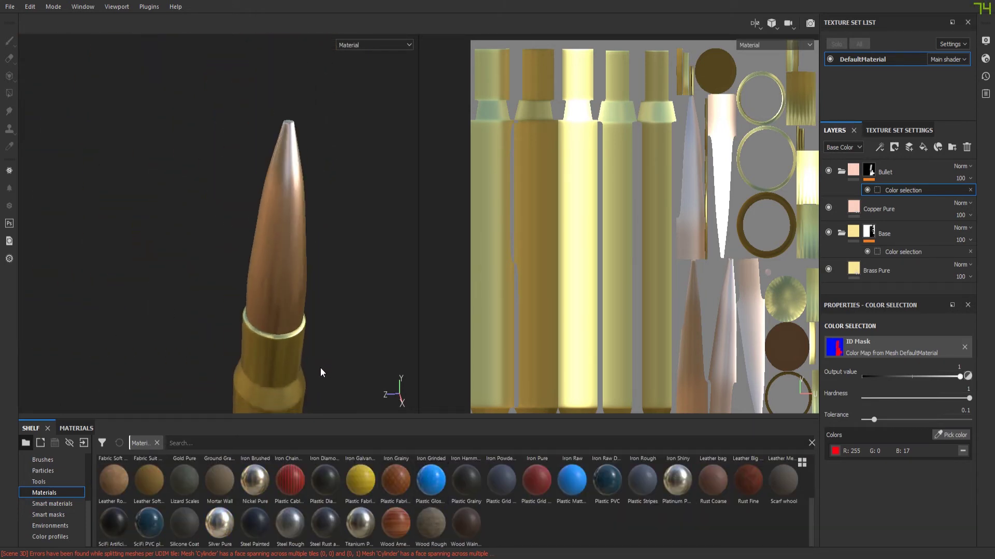
left_click_drag(256, 333, 342, 257, "alt")
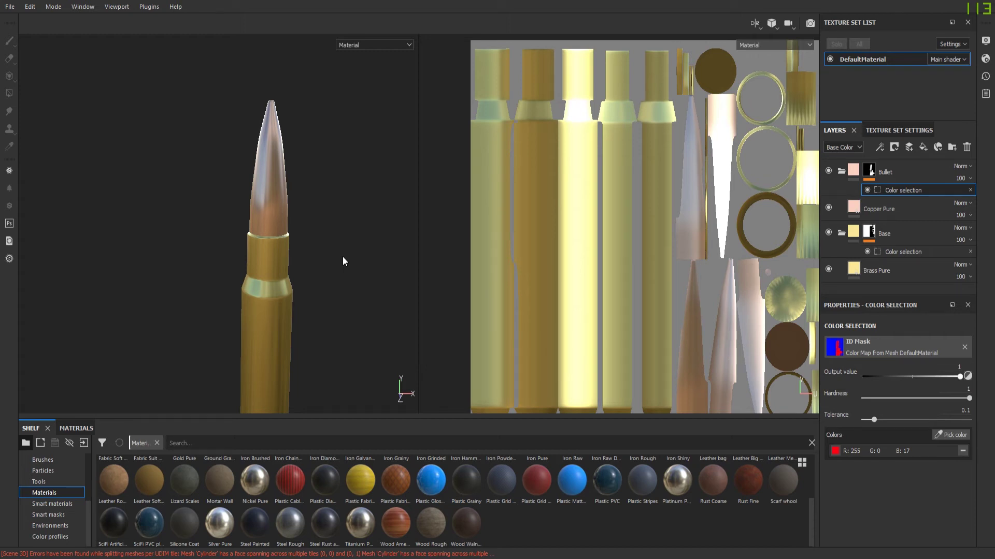
left_click_drag(343, 250, 290, 218, "alt")
middle_click_drag(290, 217, 320, 175, "alt")
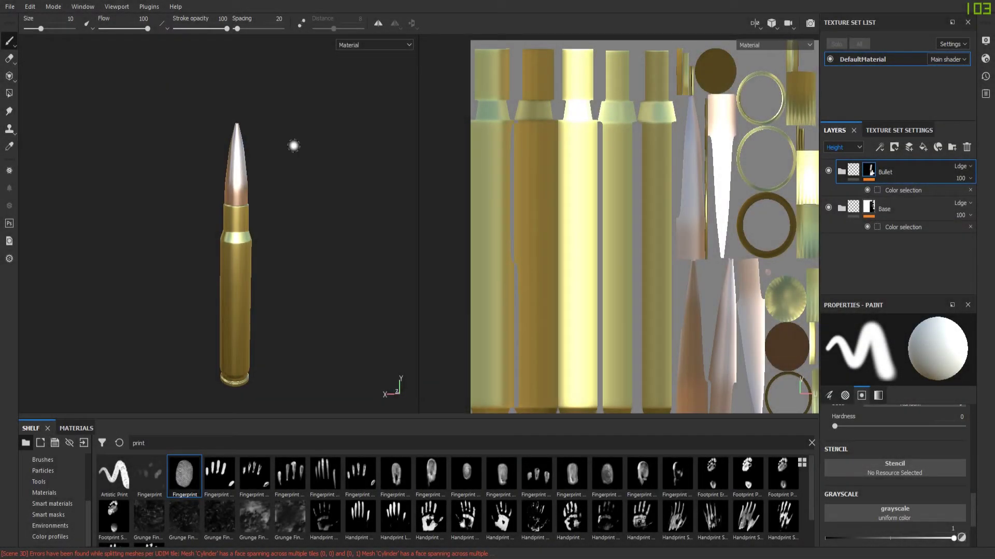
mouse_move(293, 146)
left_mouse_down("alt")
mouse_move(269, 151)
mouse_move(262, 193)
mouse_move(289, 207)
mouse_move(353, 166)
mouse_move(258, 196)
mouse_move(267, 197)
left_mouse_up("alt")
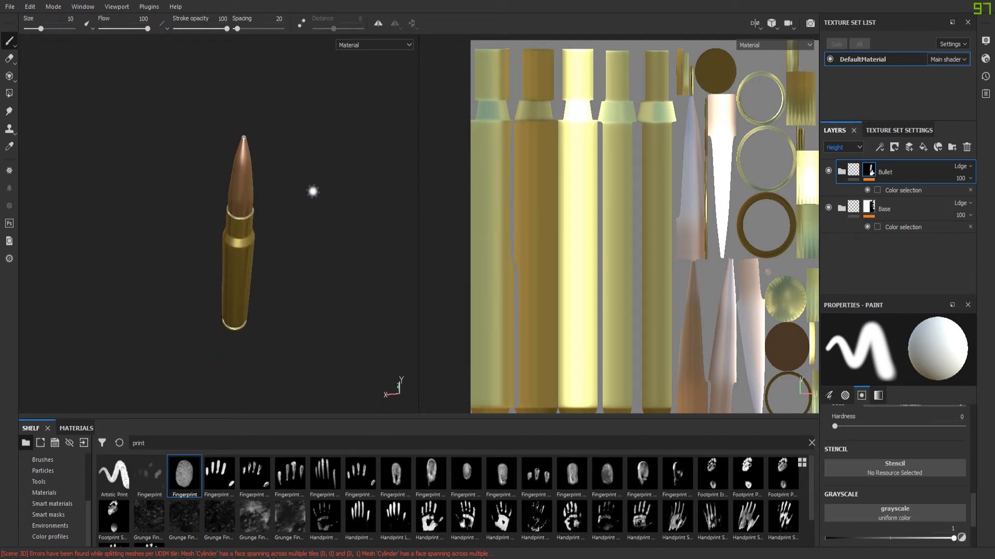
Step: Switch to Iray rendering and frame the whole upright cartridge against the horizon of the panorama environment
left_click(810, 24)
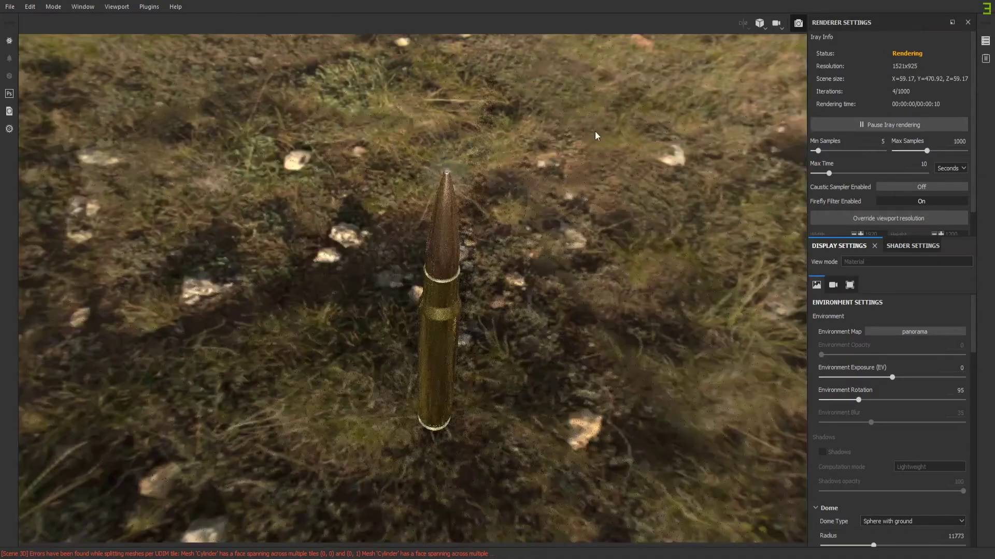
middle_click_drag(533, 242, 523, 180, "alt")
left_click_drag(558, 261, 418, 159, "alt")
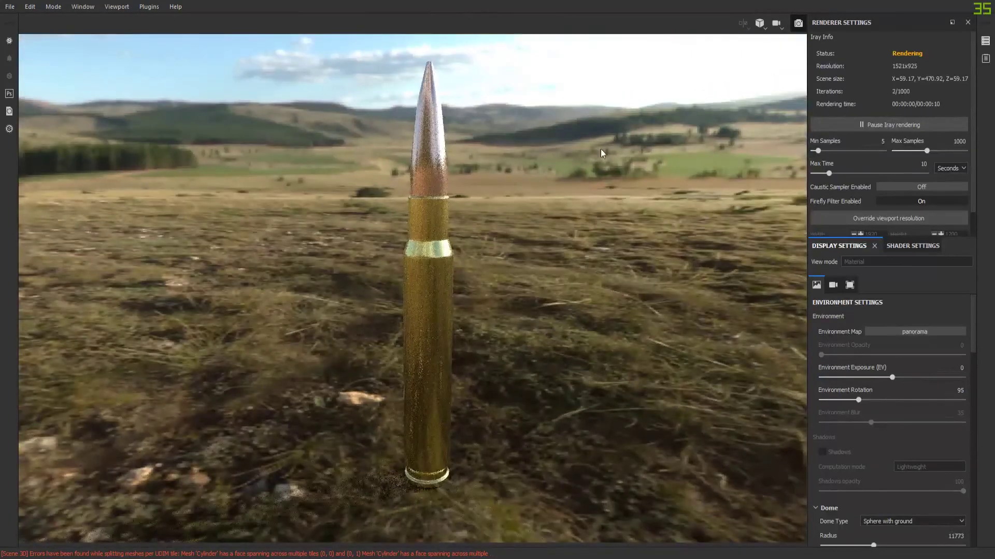
left_click_drag(632, 172, 573, 175, "alt")
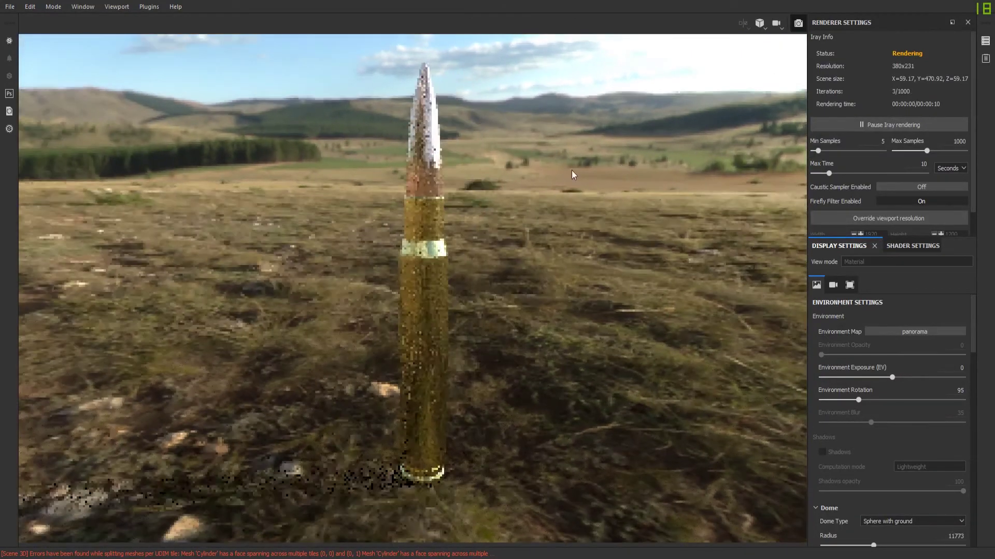
Step: Try the studio_03, tomoco_studio and glazed_patio environment maps on the render, rotating the environment around the cartridge
right_click_drag(508, 166, 596, 169, "shift")
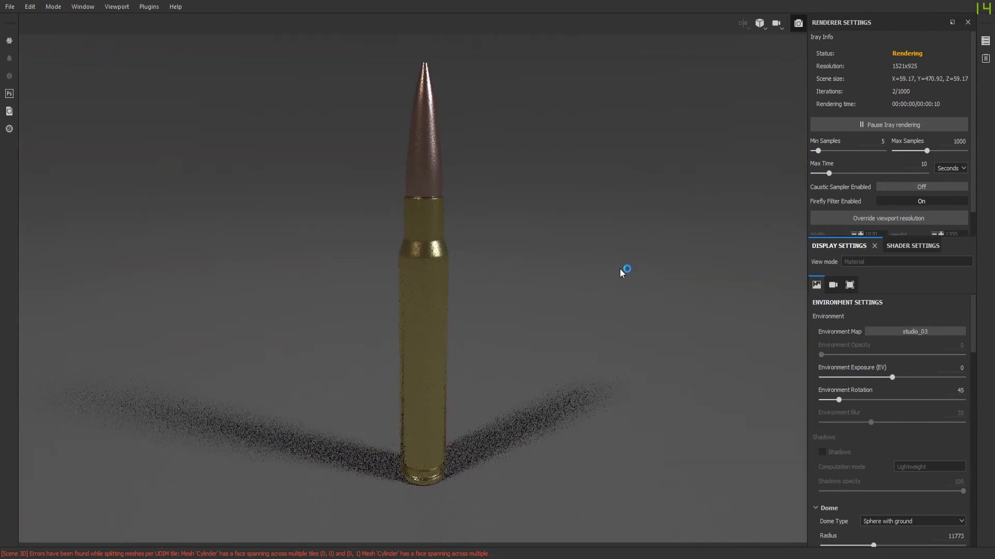
right_click_drag(642, 223, 777, 238, "shift")
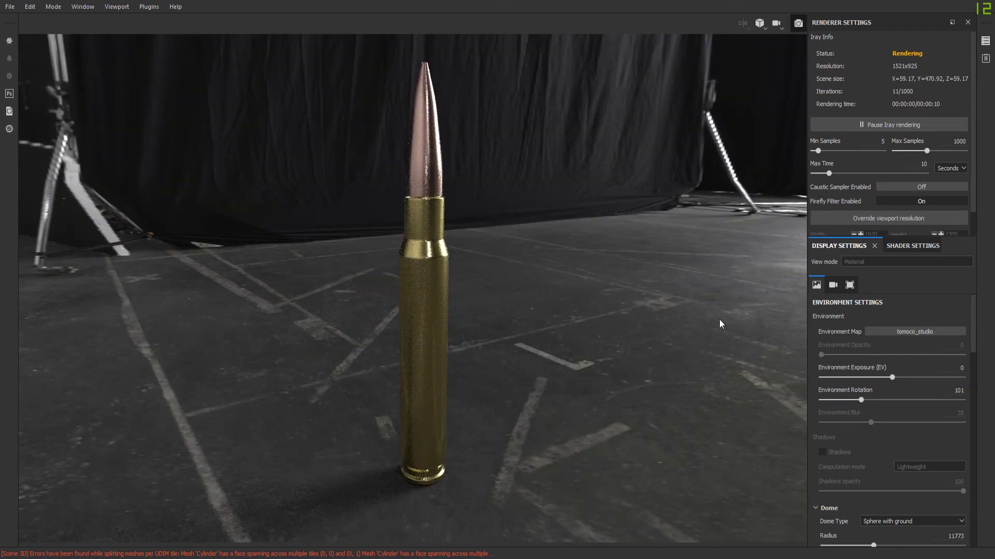
right_click_drag(718, 319, 662, 324, "shift")
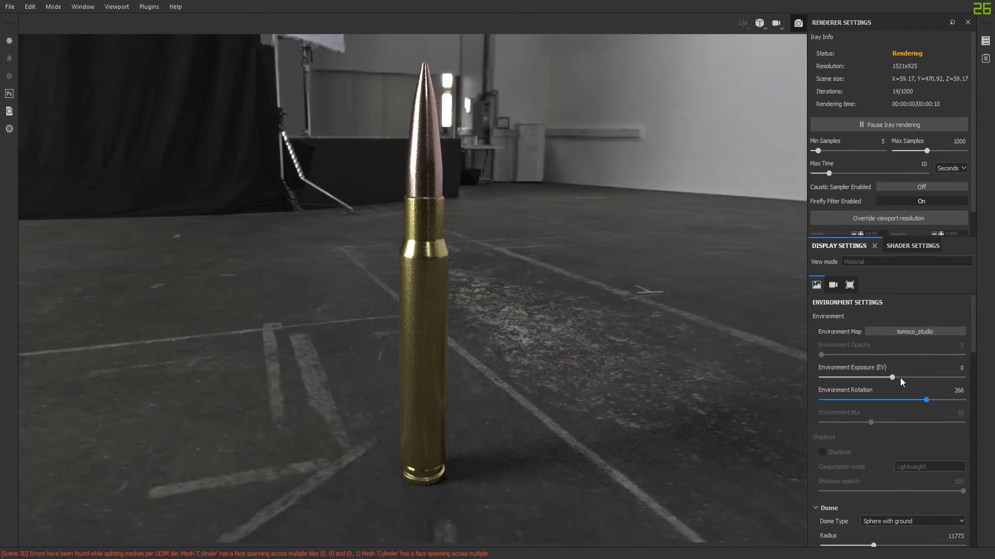
left_click(899, 404)
right_click_drag(591, 312, 676, 328, "shift")
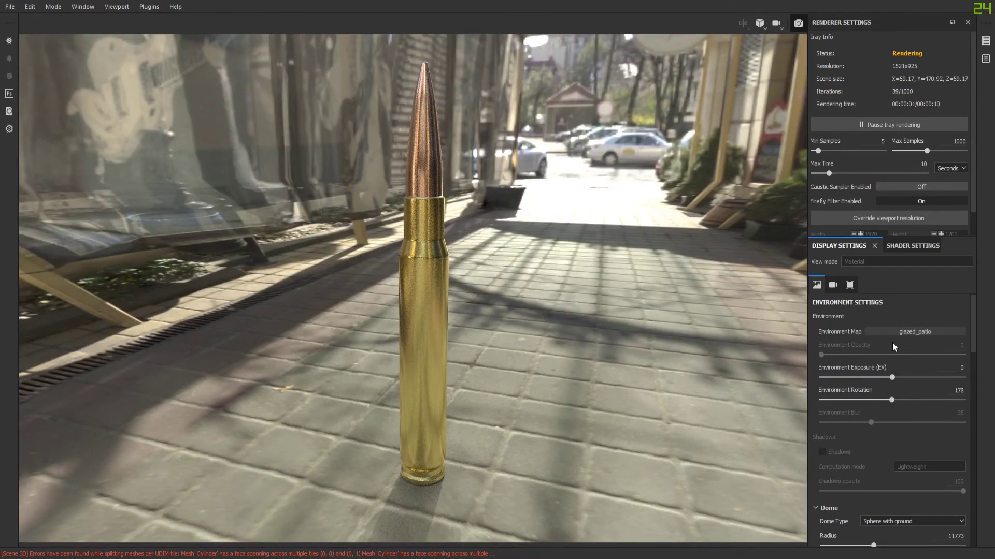
Step: Try the Gdansk_shipyard_buildings environment map, and set the map to bonifacio_street with an environment rotation of 310
left_click(910, 330)
right_click_drag(605, 298, 896, 306, "shift")
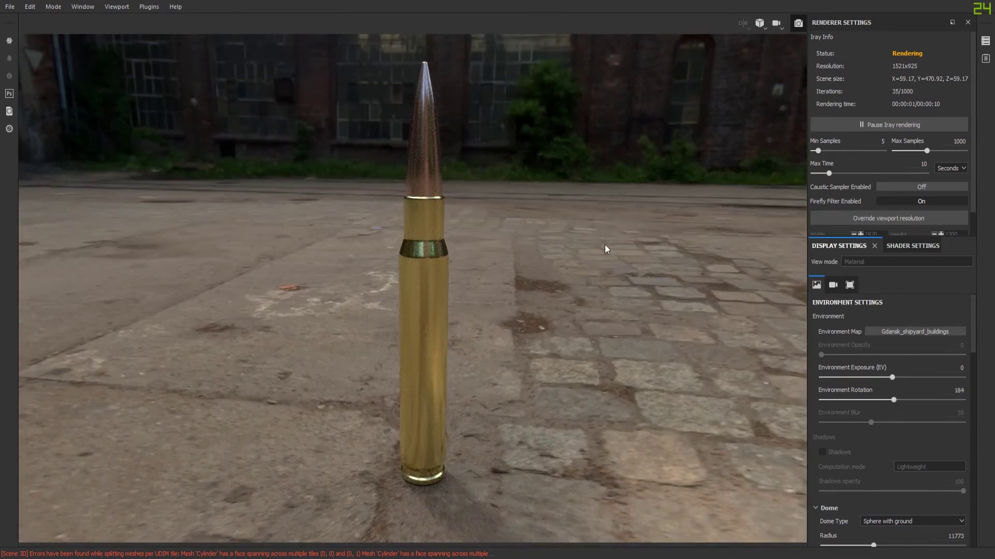
middle_click_drag(609, 233, 600, 247, "alt")
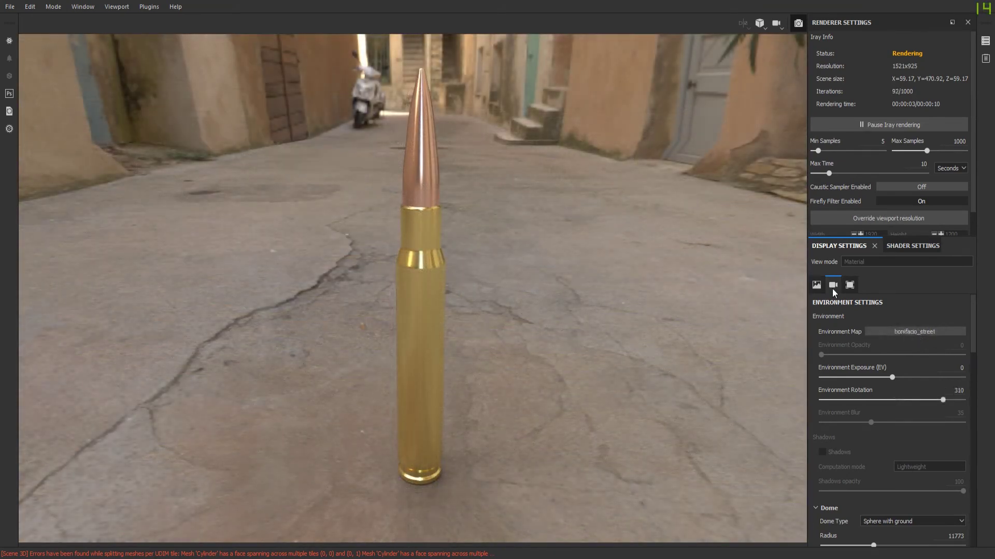
Step: Set the camera's aperture to 16.48 and focus distance to 569.81, with post effects activated
left_click(831, 288)
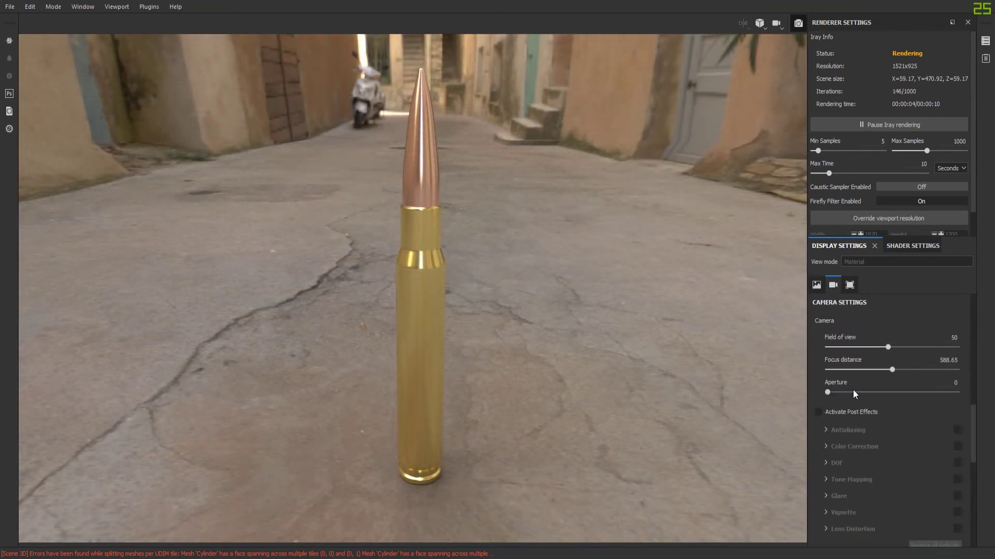
left_click_drag(830, 393, 862, 393)
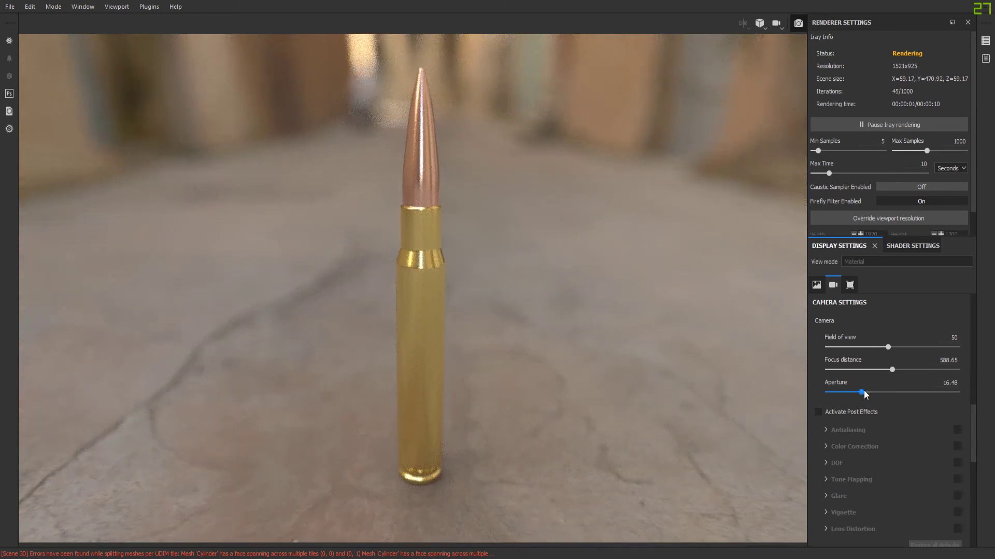
left_click_drag(892, 370, 890, 366)
left_click(818, 412)
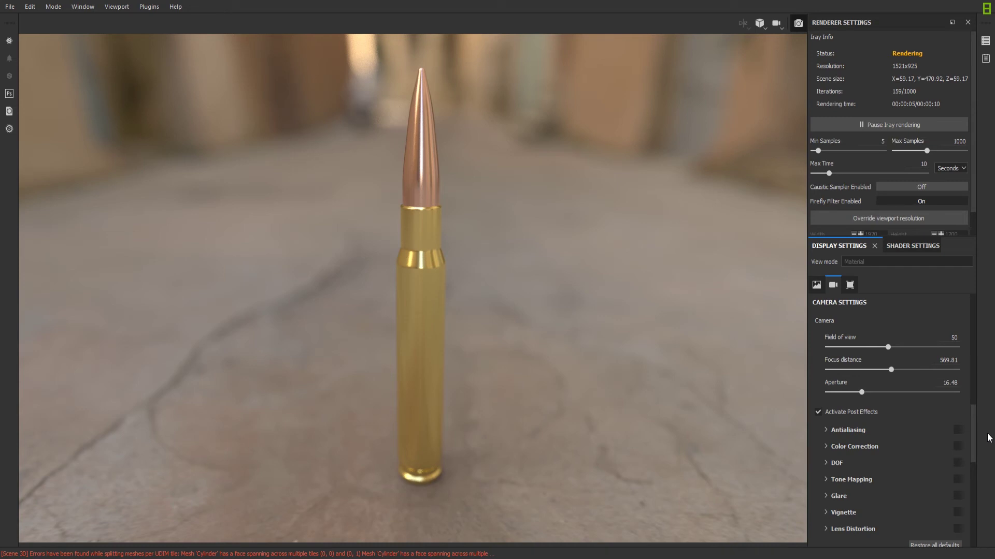
Step: Enable antialiasing and color correction on the render, with saturation 0.8, contrast 1.09 and brightness 1.24
left_click(826, 447)
scroll(892, 495, "down", 2)
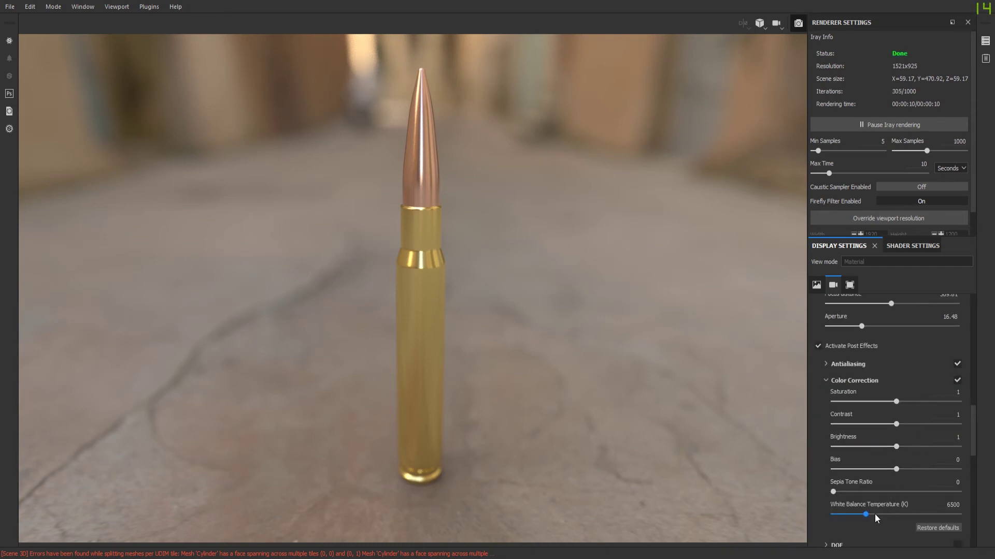
left_click_drag(895, 404, 895, 469)
left_click(825, 380)
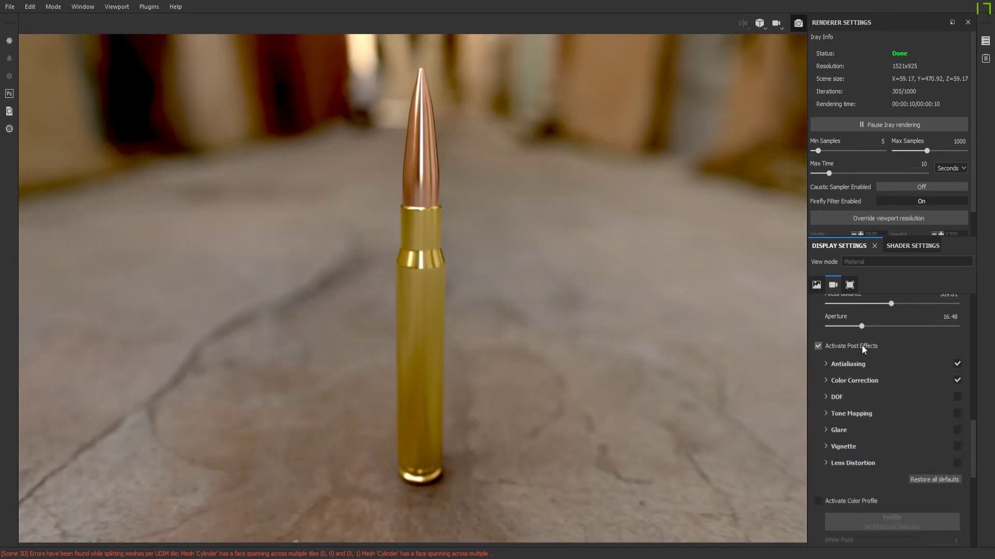
Step: Set the camera's focus distance to 560.4 and enable the vignette effect with a strength of about 0.28
scroll(847, 300, "up", 5)
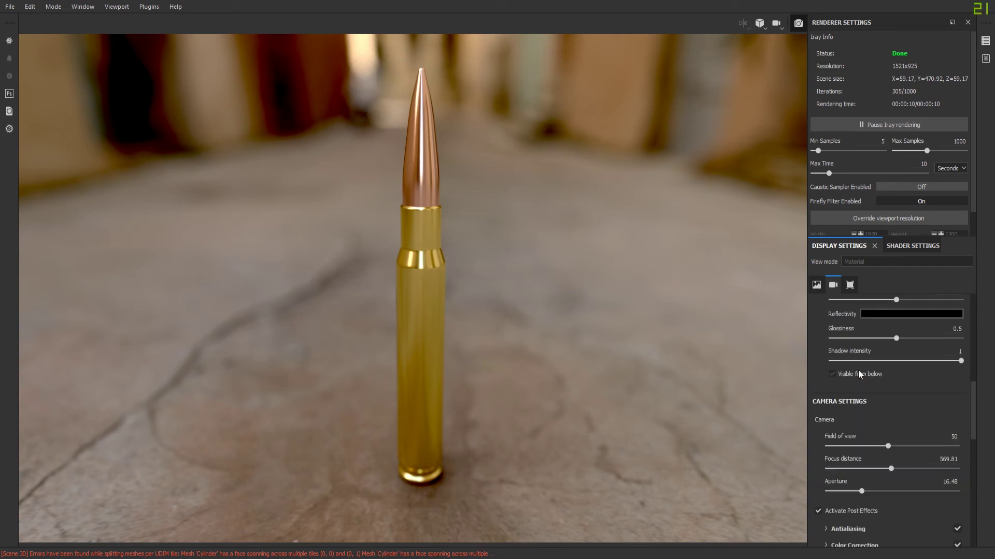
left_click_drag(861, 491, 890, 471)
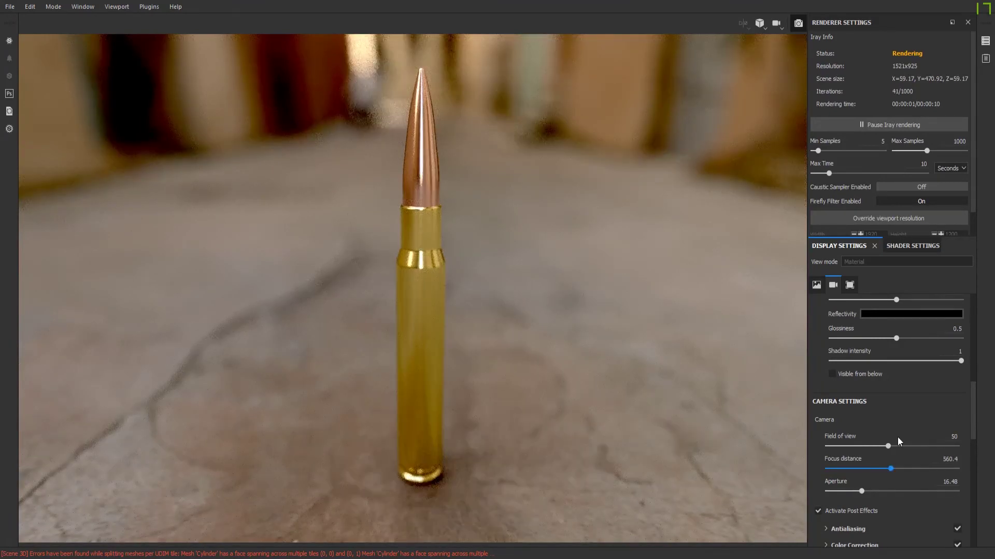
scroll(904, 414, "down", 5)
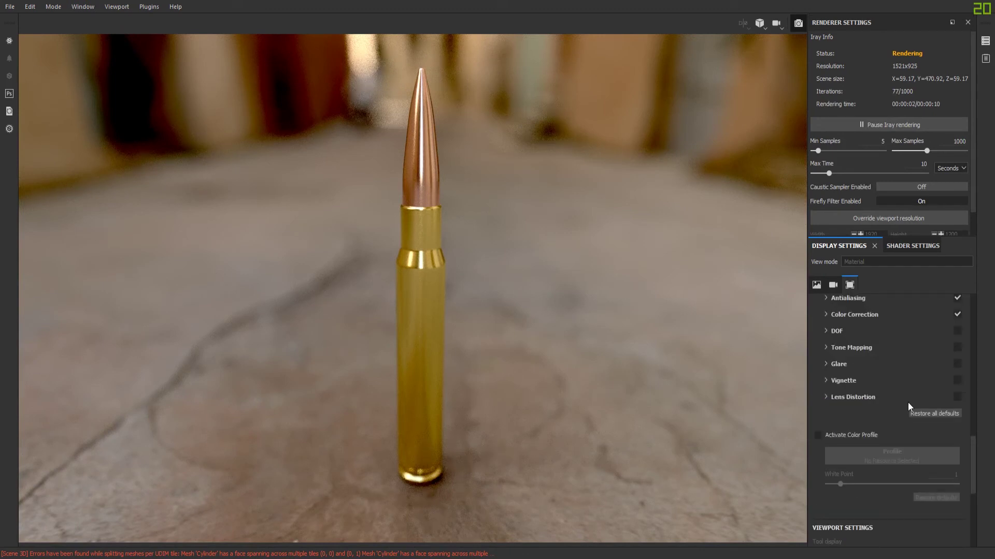
scroll(908, 402, "up", 2)
left_click(827, 447)
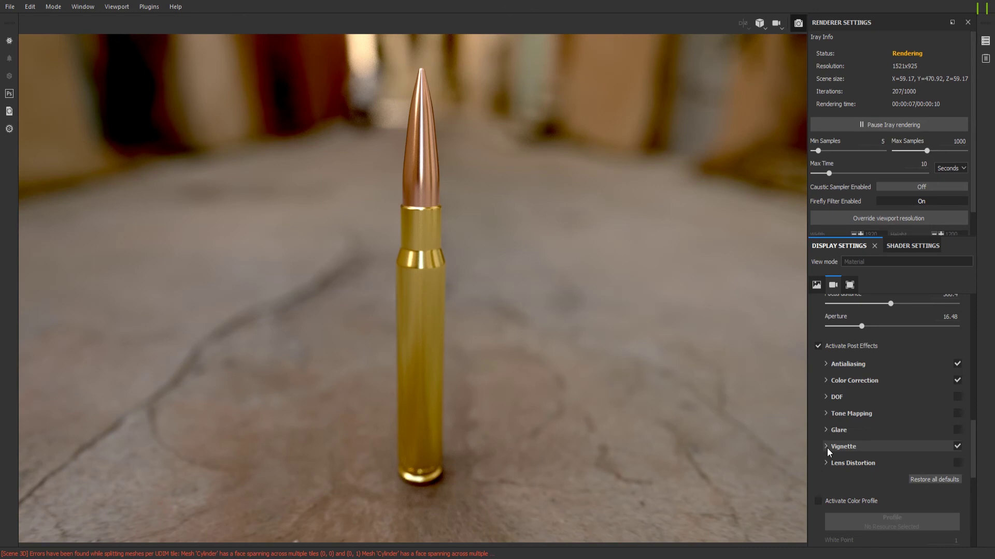
left_click(827, 447)
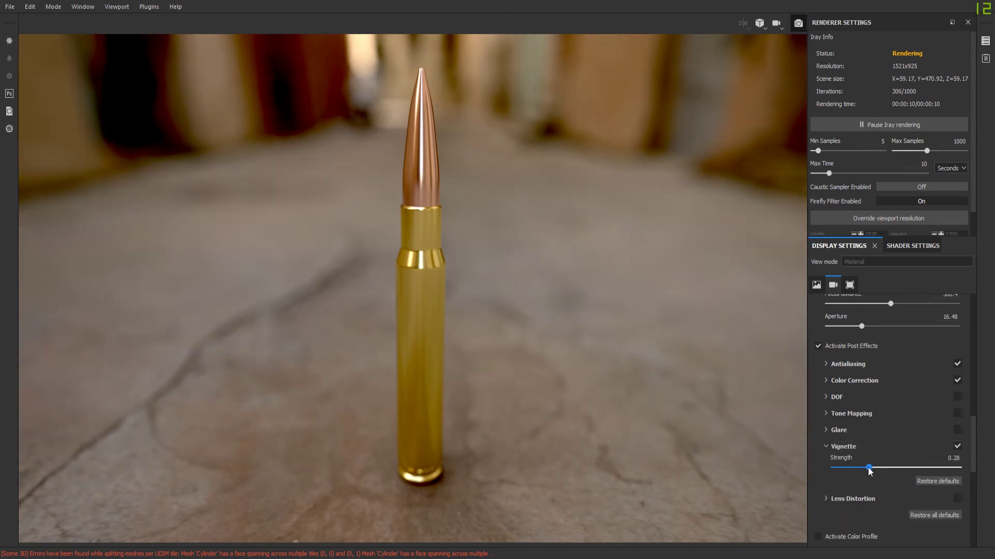
Step: Set the color correction saturation to 0.57 and the camera's field of view to 90
left_click(875, 381)
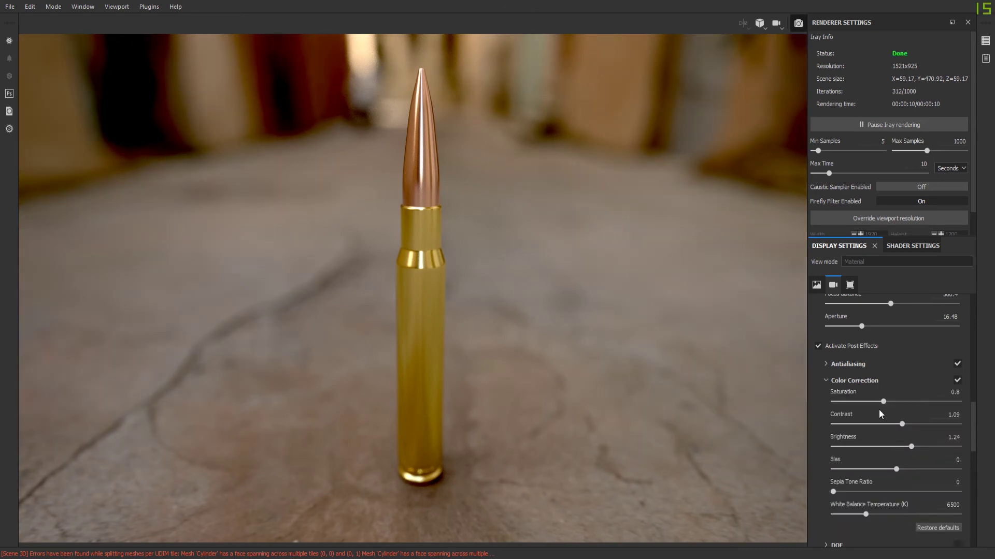
mouse_move(879, 403)
left_mouse_down()
mouse_move(858, 408)
mouse_move(871, 409)
left_mouse_up()
left_click_drag(586, 299, 572, 271, "alt")
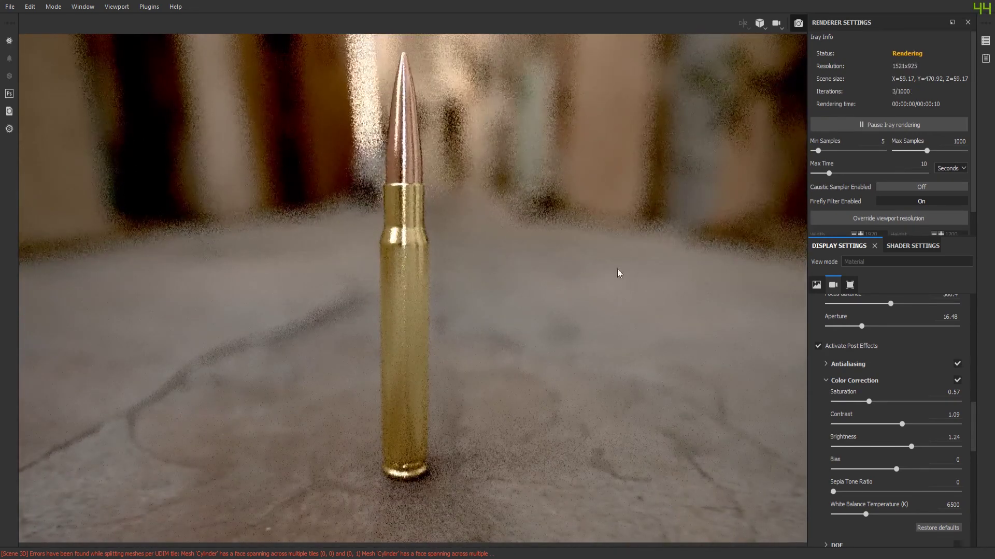
middle_click_drag(633, 281, 614, 283, "alt")
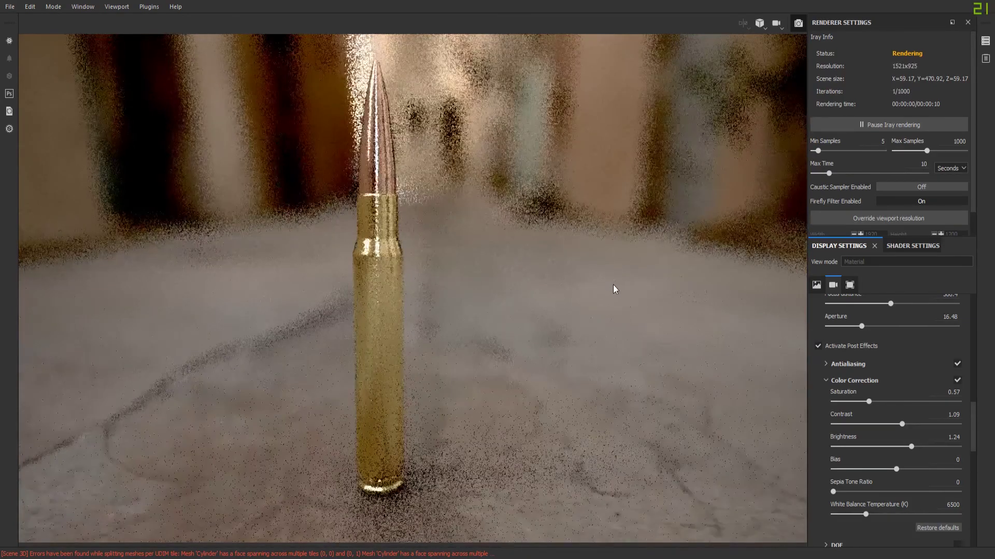
scroll(613, 284, "up", 2)
scroll(881, 351, "up", 3)
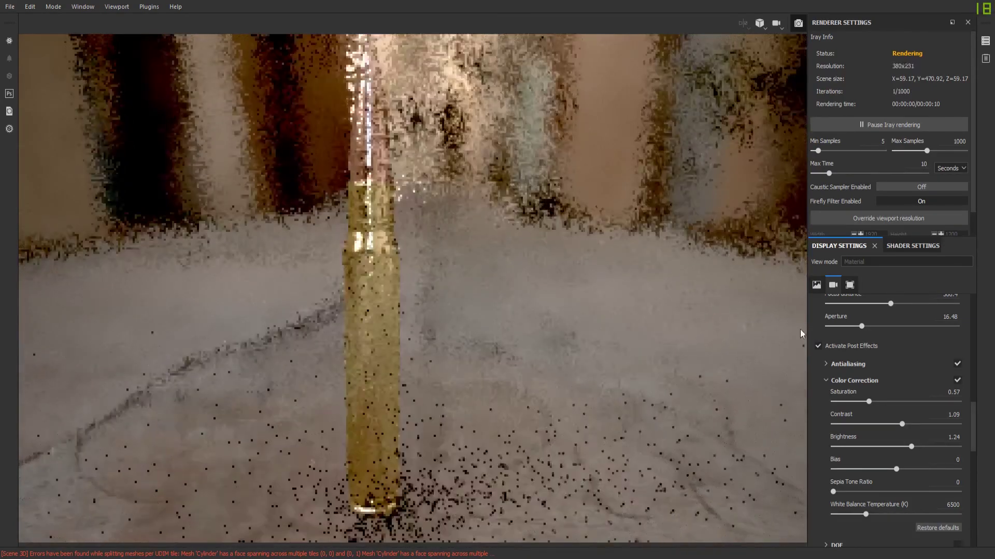
left_click_drag(888, 413, 970, 412)
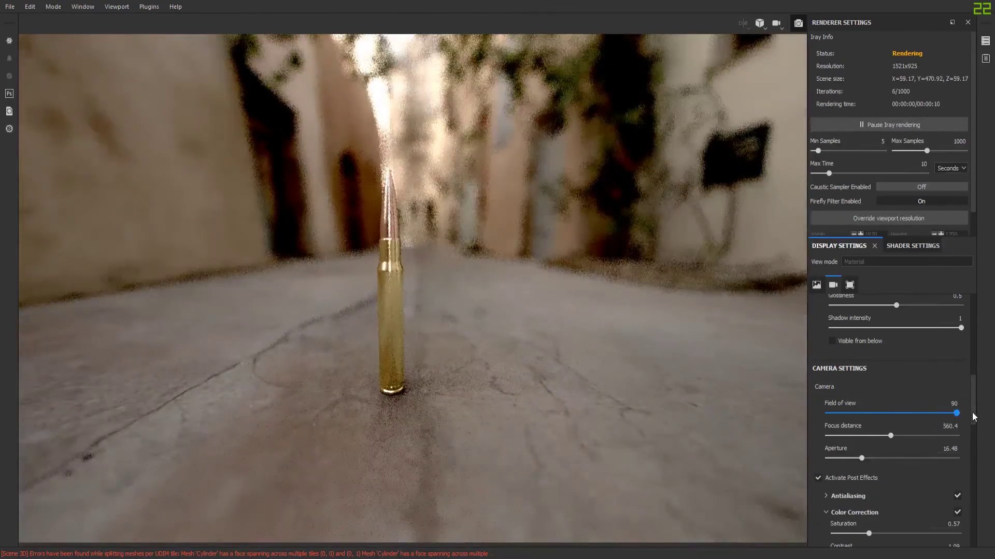
Step: Reframe the whole cartridge close up in the wide view and set the focus distance to 275.49
scroll(576, 306, "down", 2)
scroll(576, 307, "up", 1)
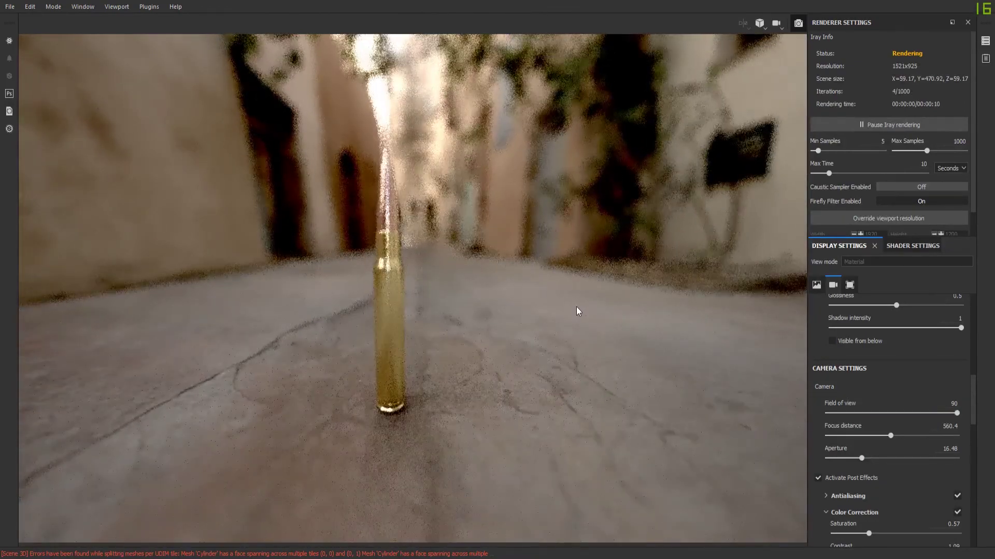
scroll(576, 307, "down", 2)
scroll(575, 306, "up", 1)
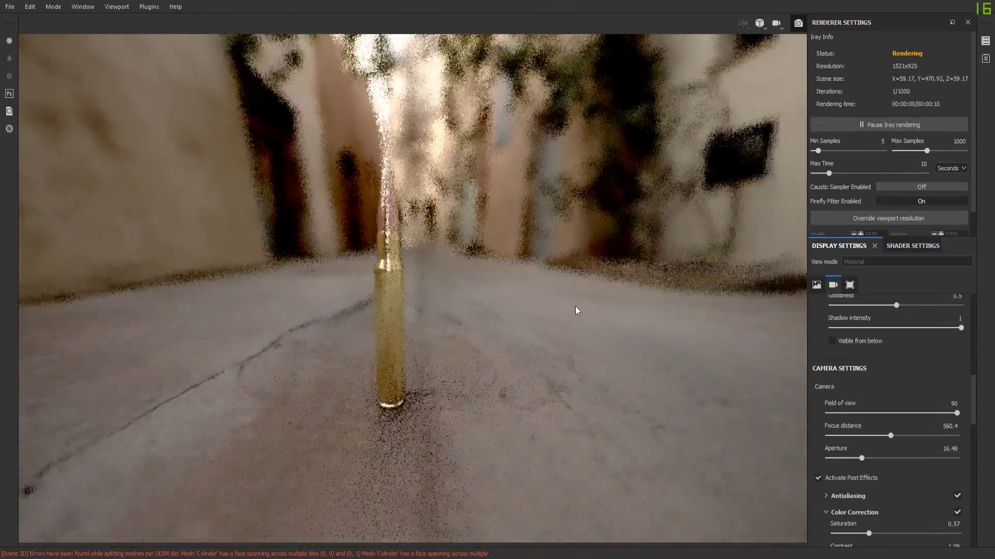
scroll(575, 306, "up", 3)
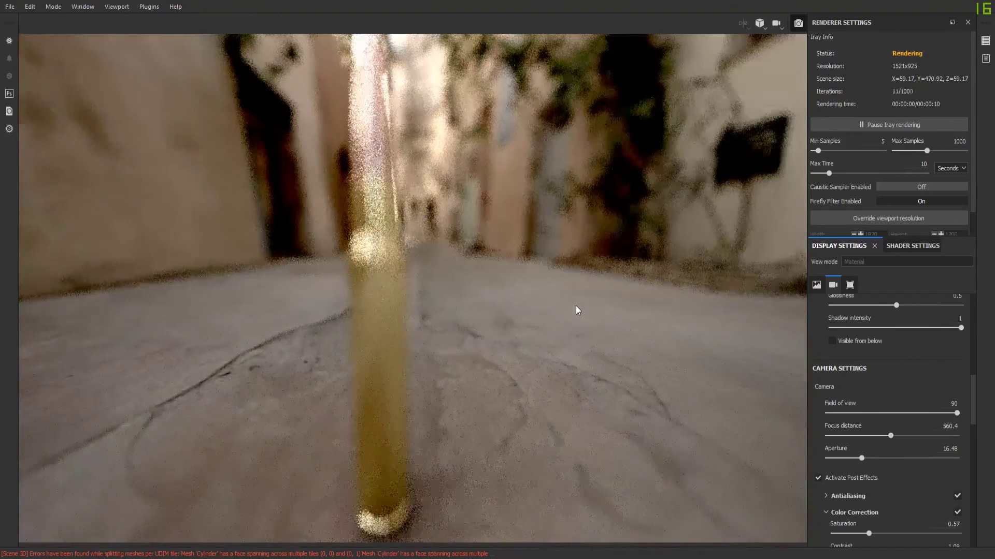
scroll(577, 306, "down", 2)
middle_click_drag(579, 303, 571, 306, "alt")
scroll(885, 374, "up", 5)
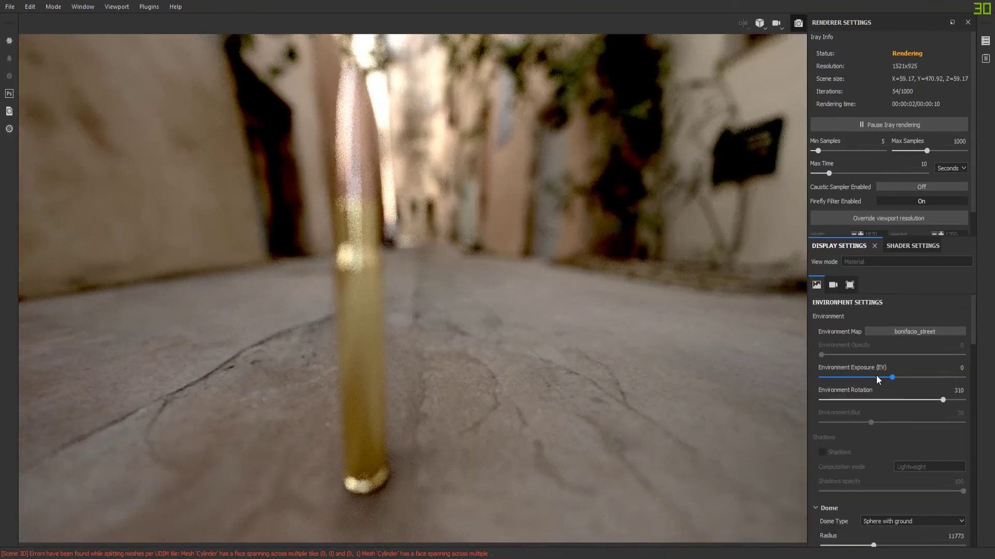
left_click(834, 285)
left_click_drag(879, 372, 872, 371)
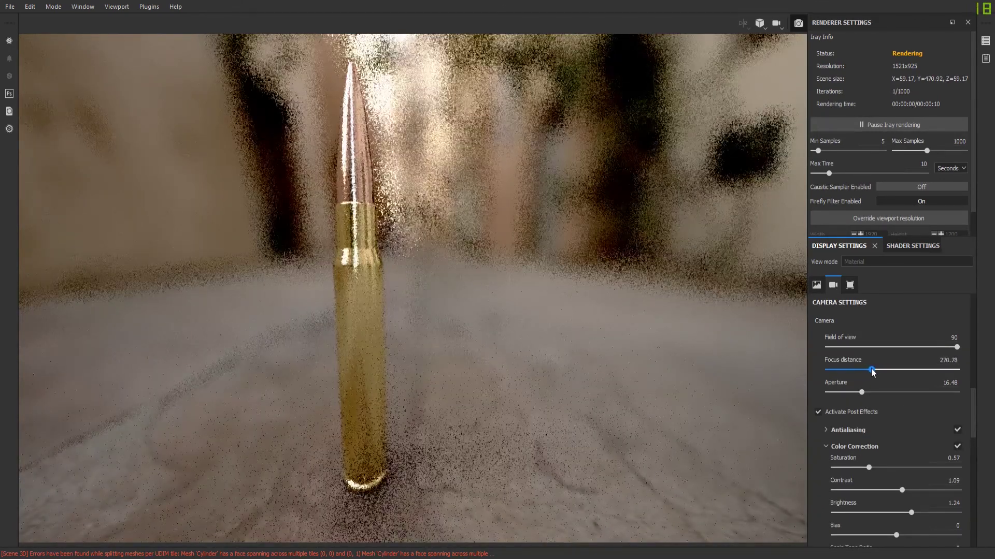
left_click_drag(629, 346, 621, 337, "alt")
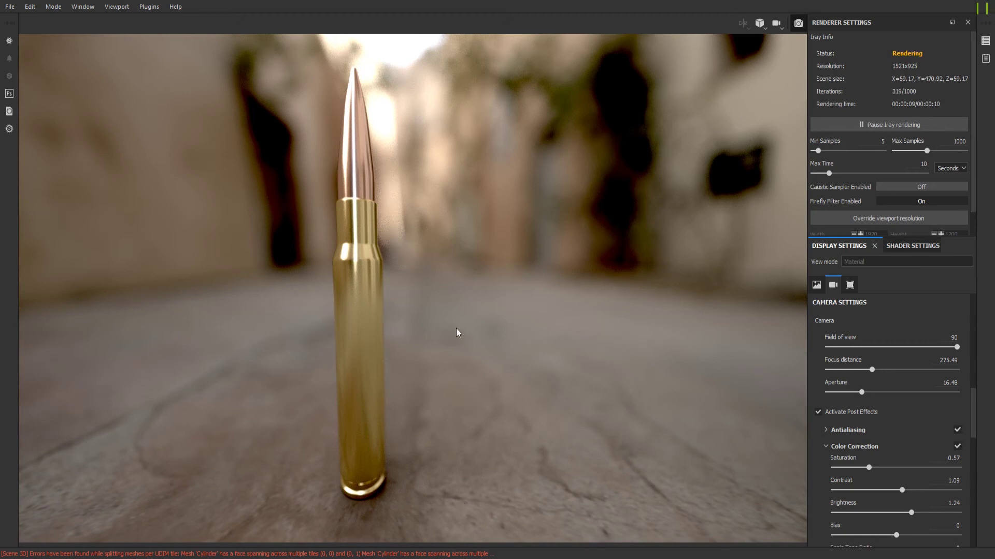
Step: Set the aperture to 11.77 and rotate the street environment behind the cartridge, viewing it from a slightly higher angle
right_click_drag(500, 316, 546, 315, "shift")
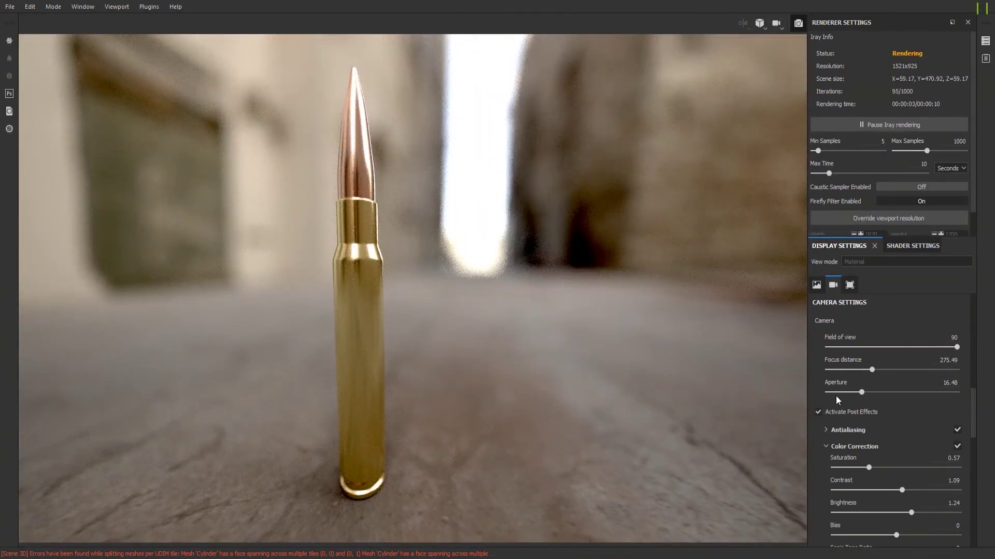
left_click_drag(863, 397, 856, 396)
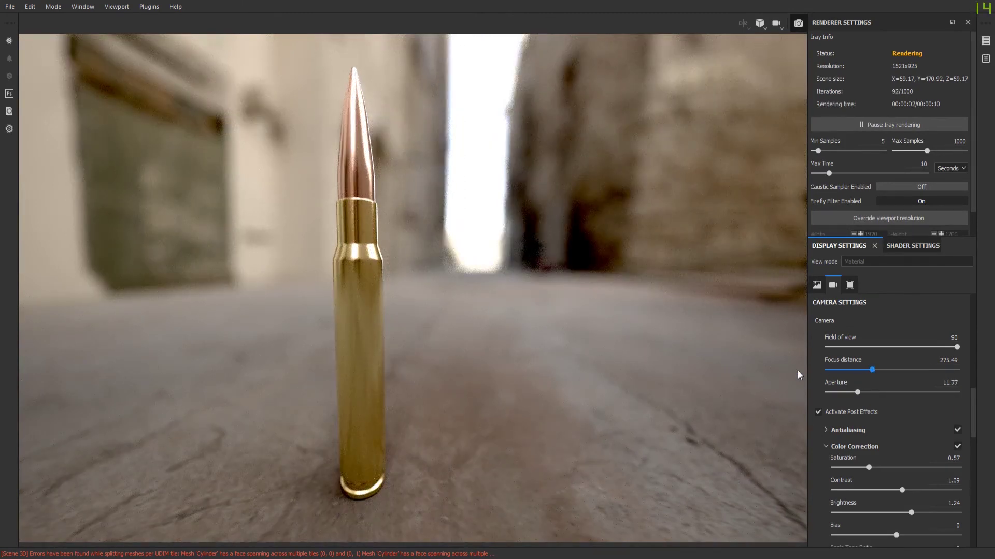
mouse_move(579, 359)
right_mouse_down("shift")
mouse_move(607, 362)
mouse_move(598, 364)
right_mouse_up("shift")
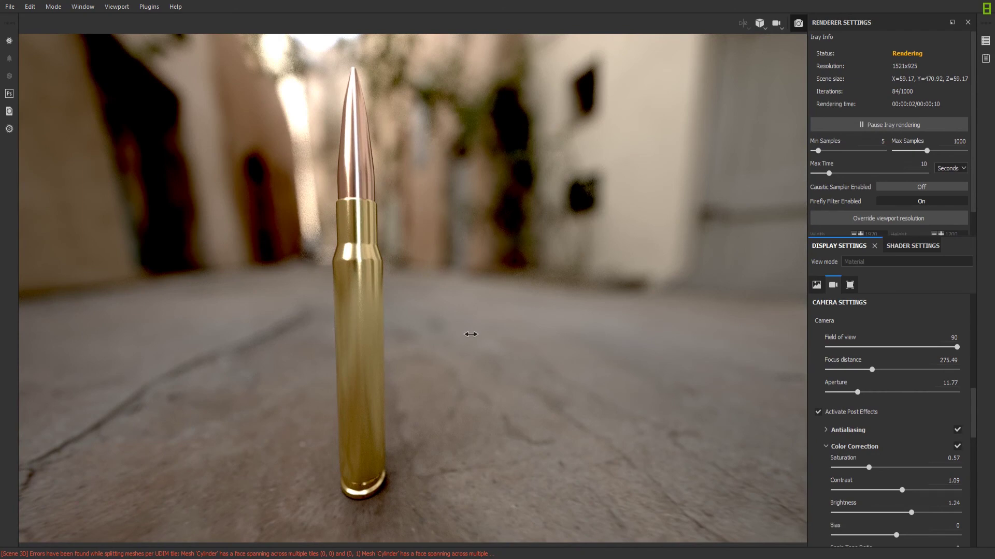
left_click_drag(502, 296, 501, 313, "alt")
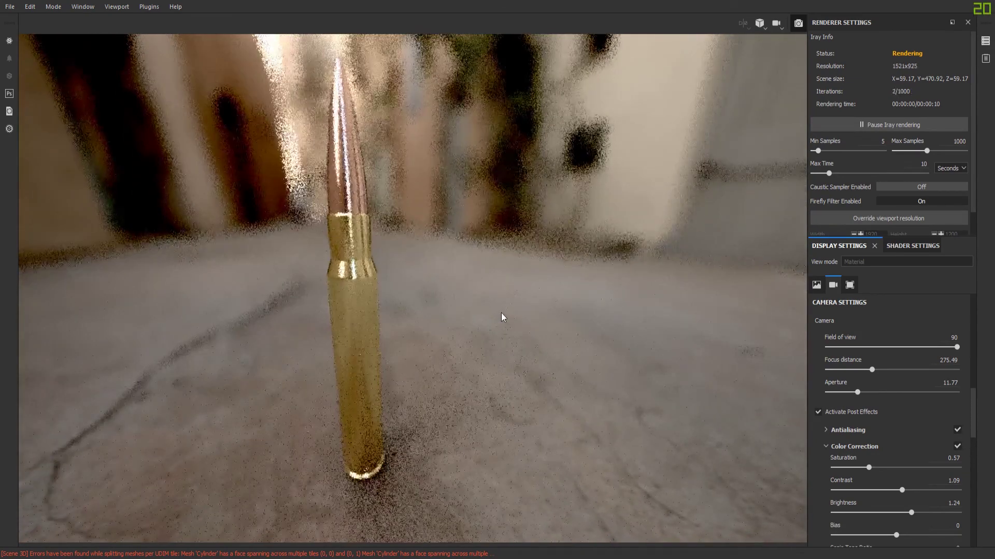
right_click_drag(517, 309, 519, 308, "shift")
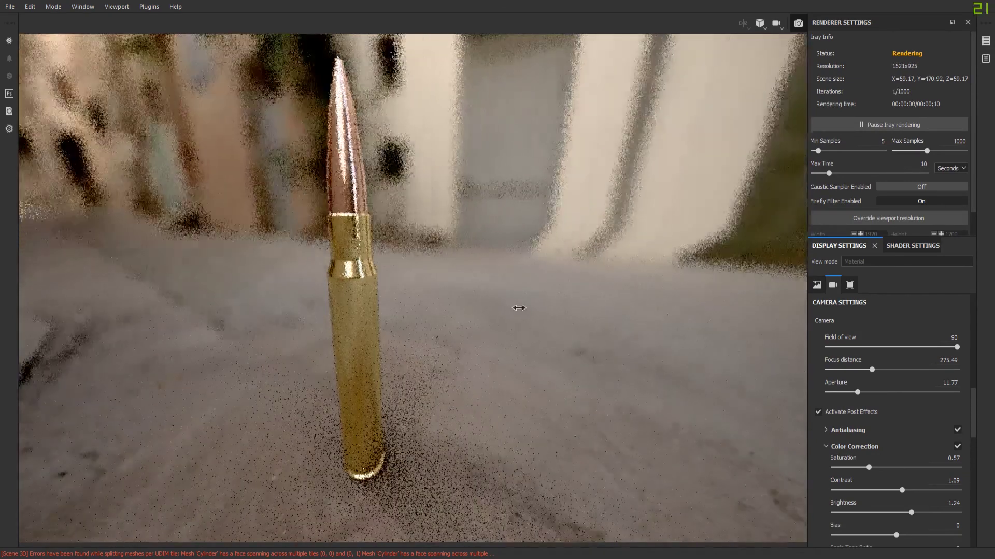